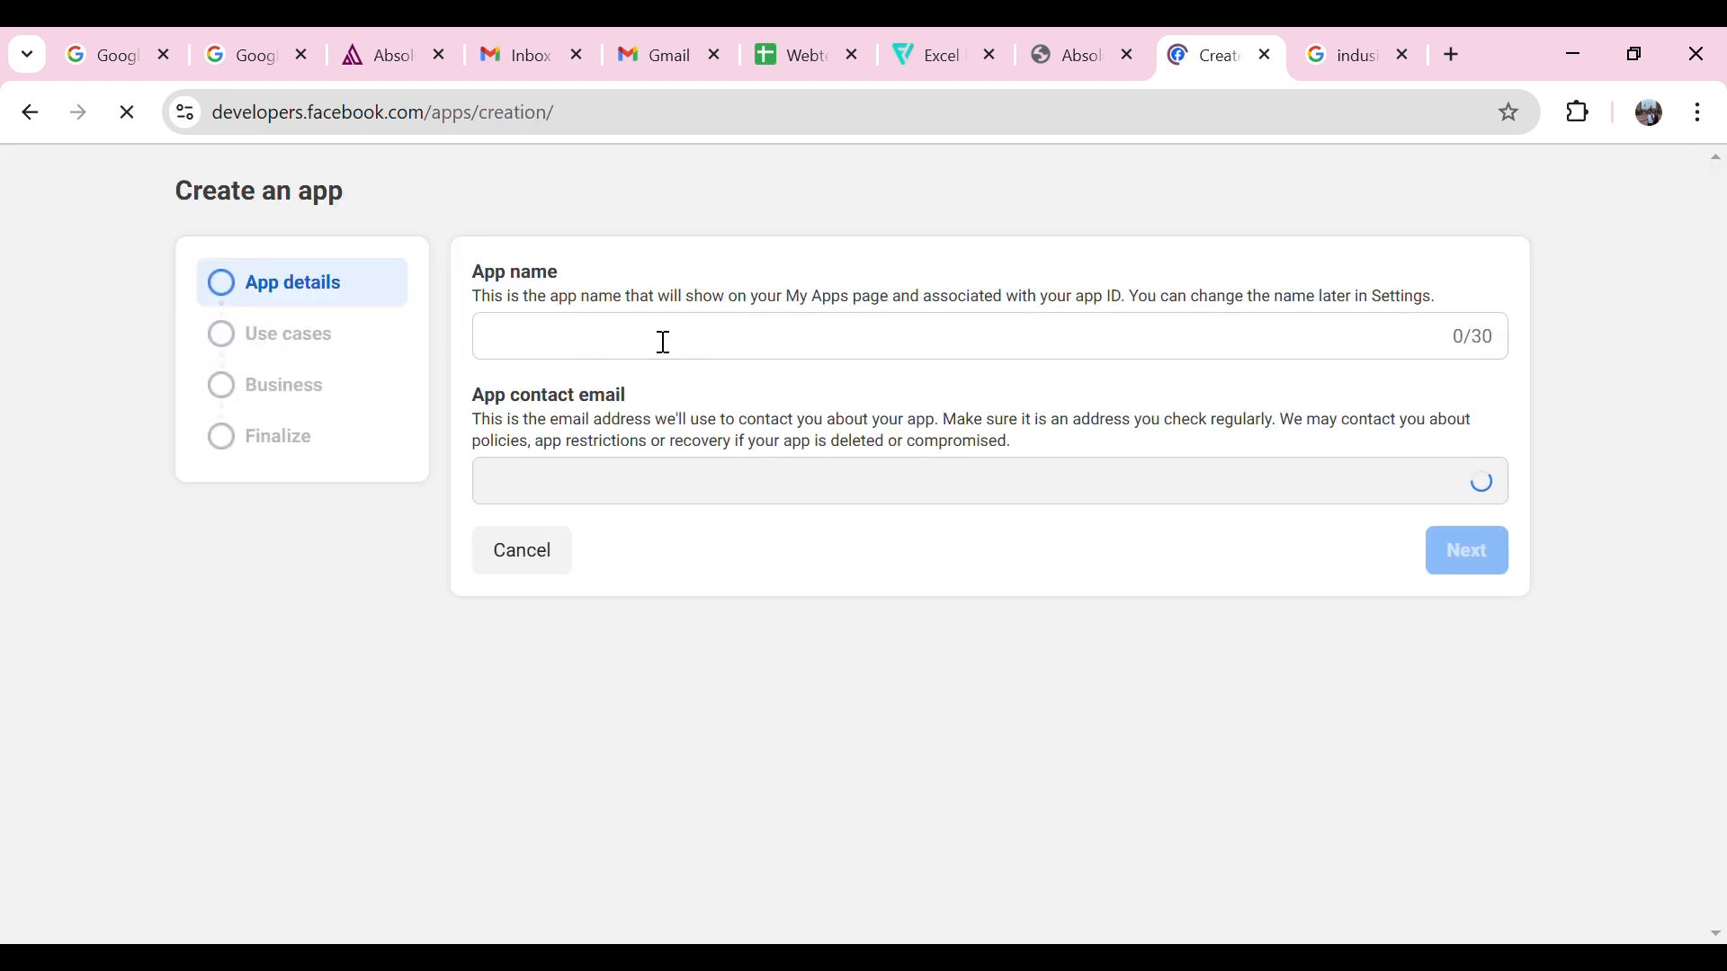
Try to name the new app FacebookApp
click(566, 402)
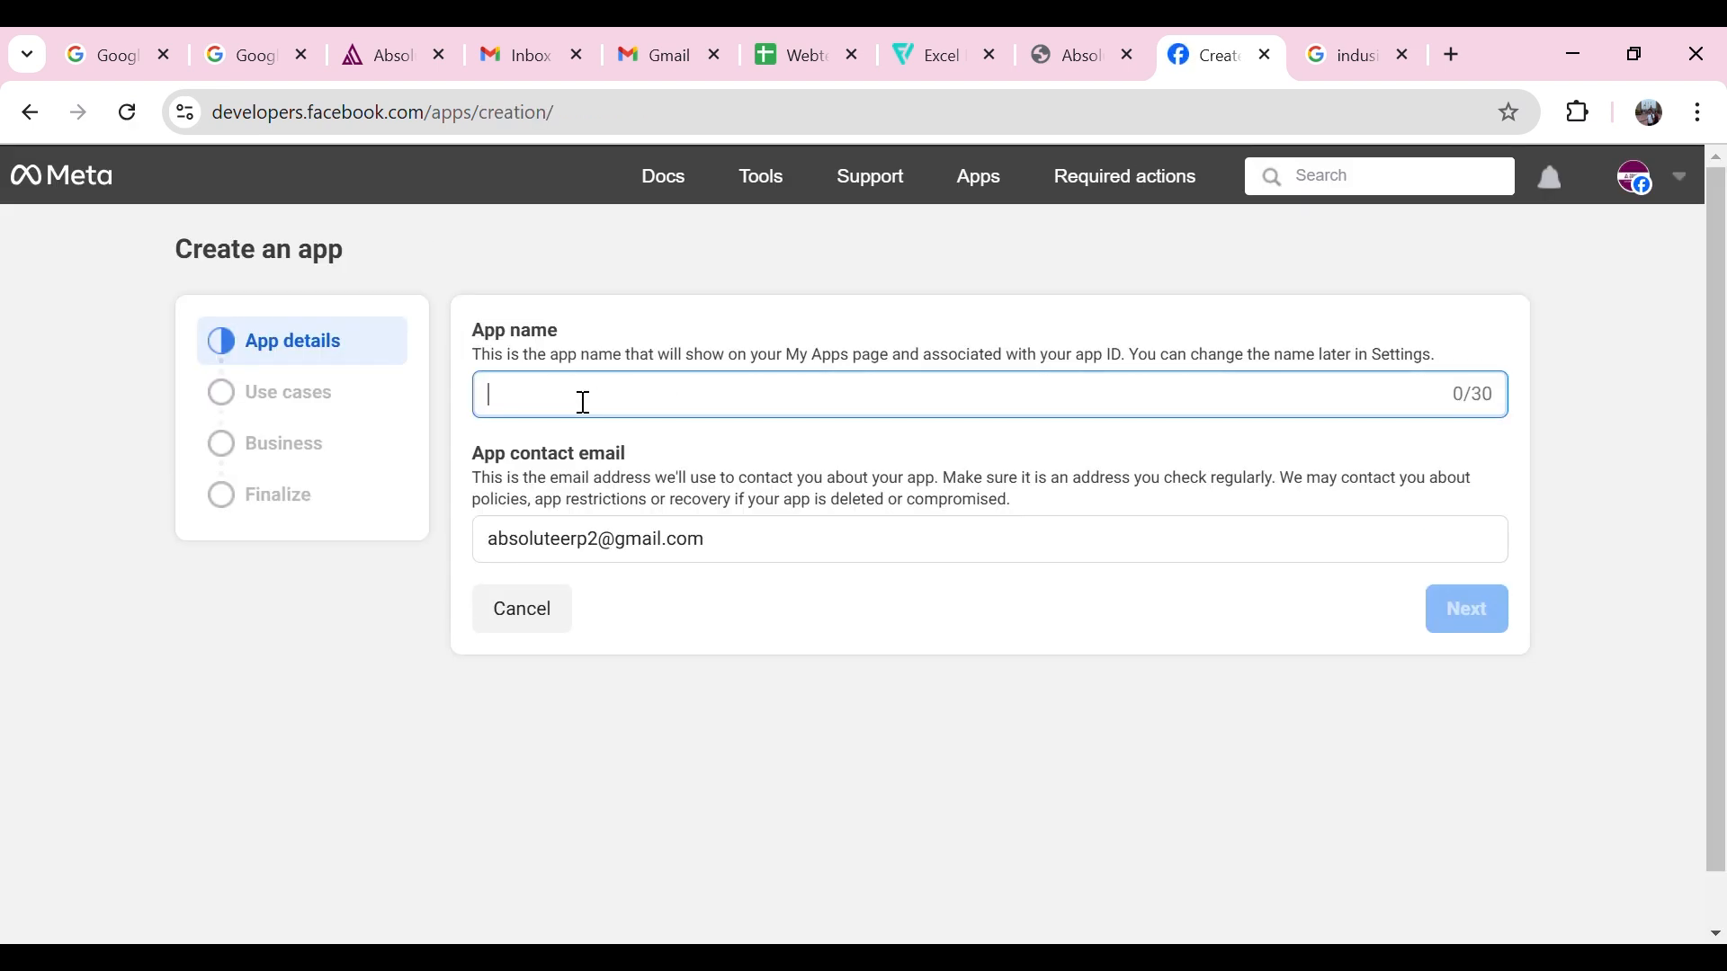
text(FacebookApp)
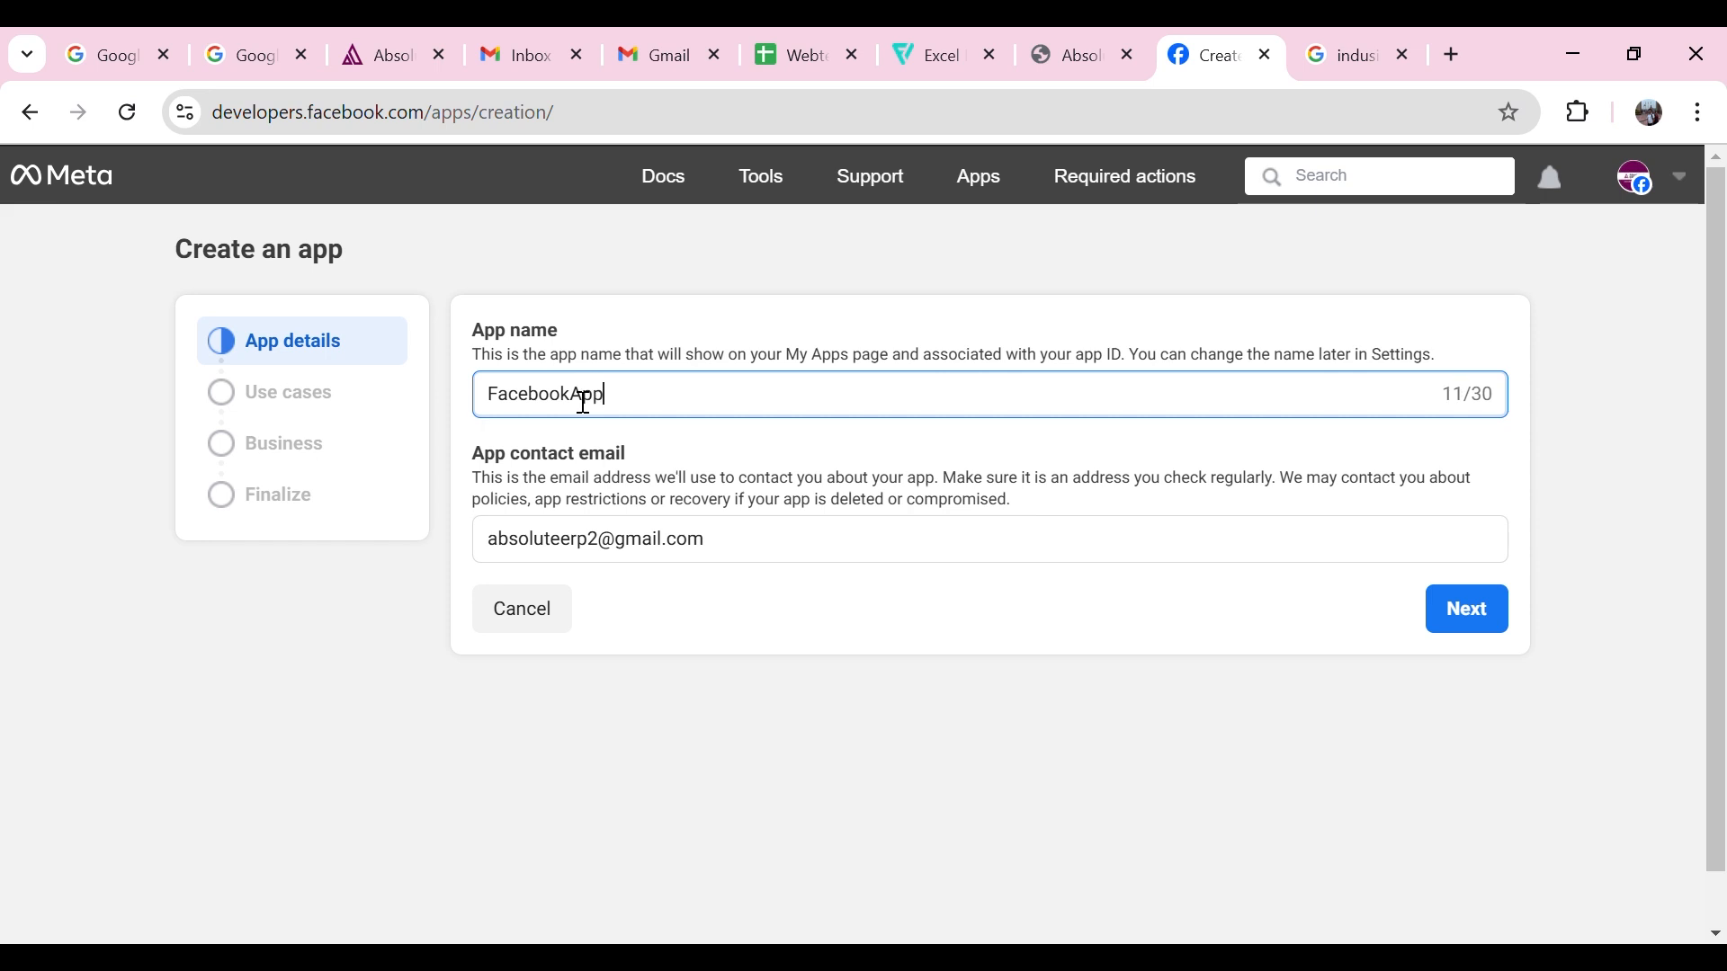
click(732, 532)
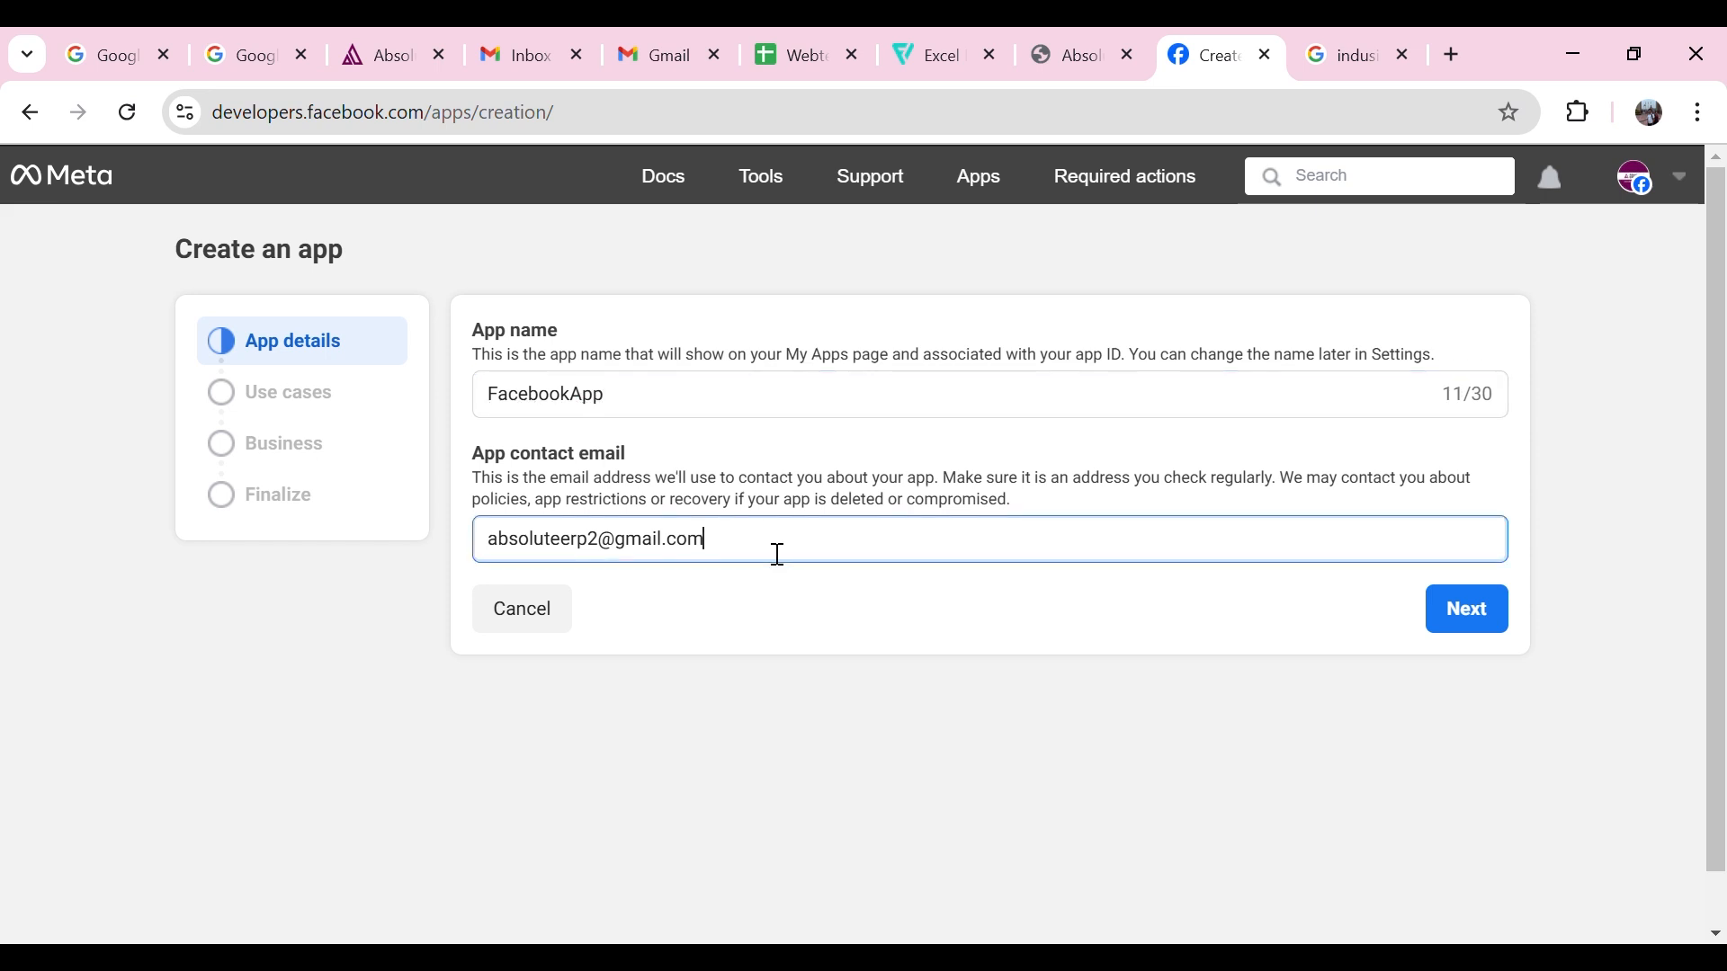
Set the app name to NewApp and continue to the use cases
click(564, 489)
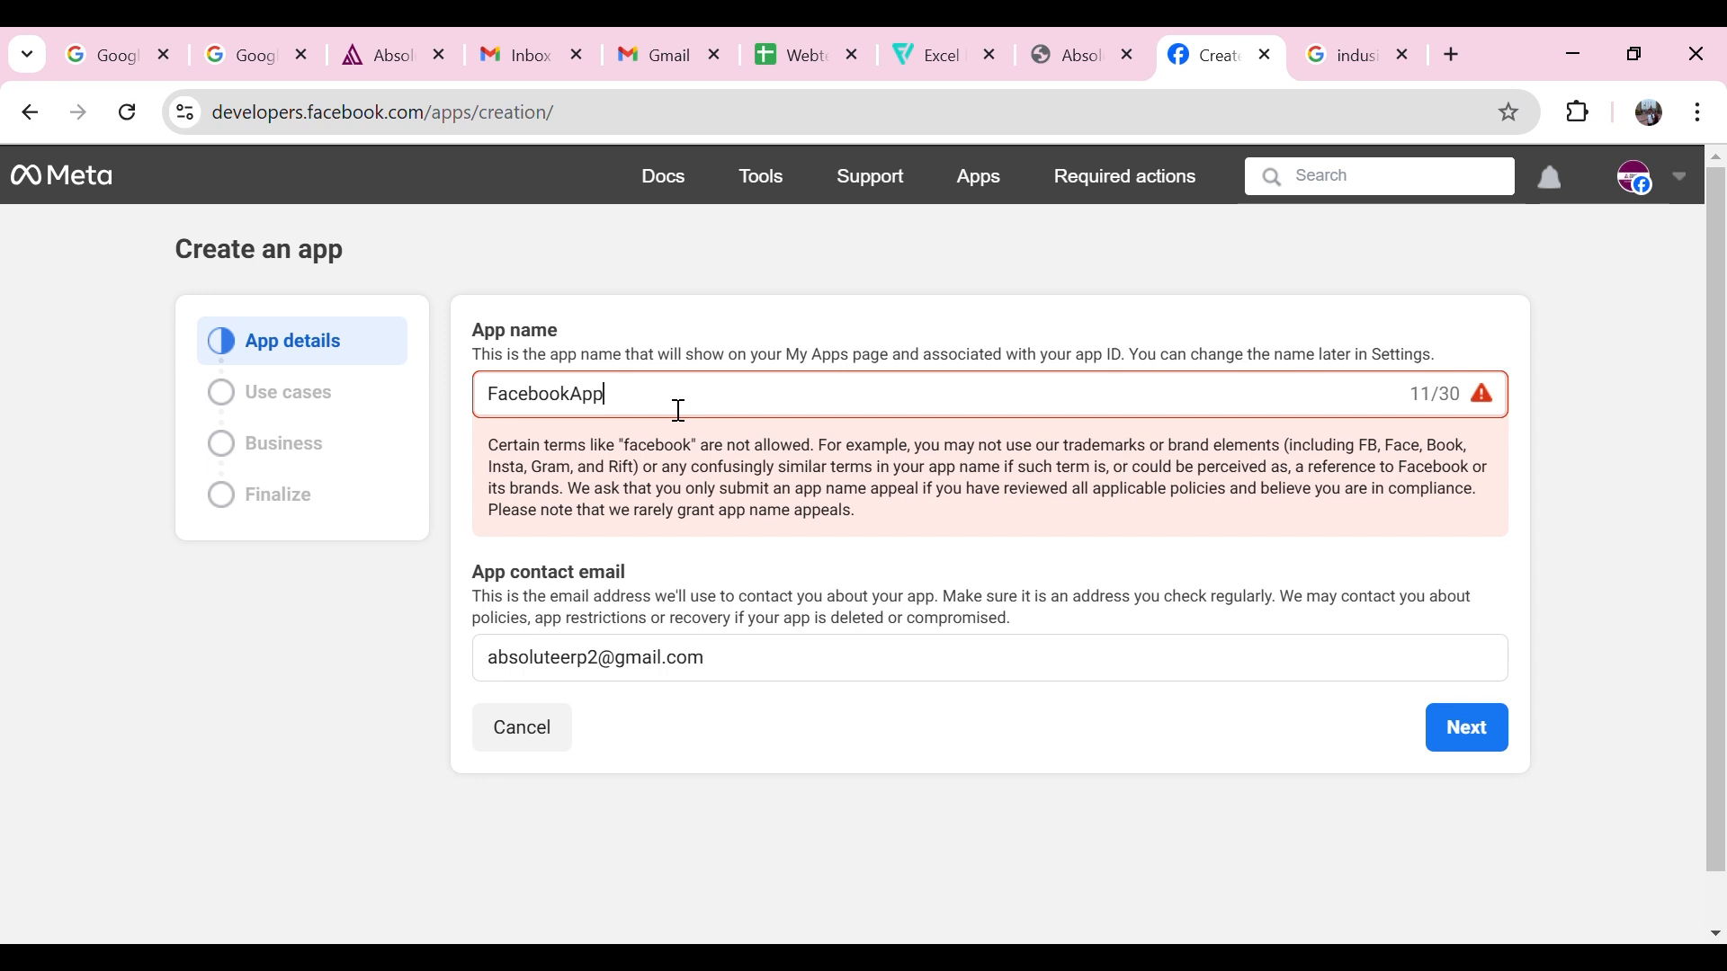
text(NewApp)
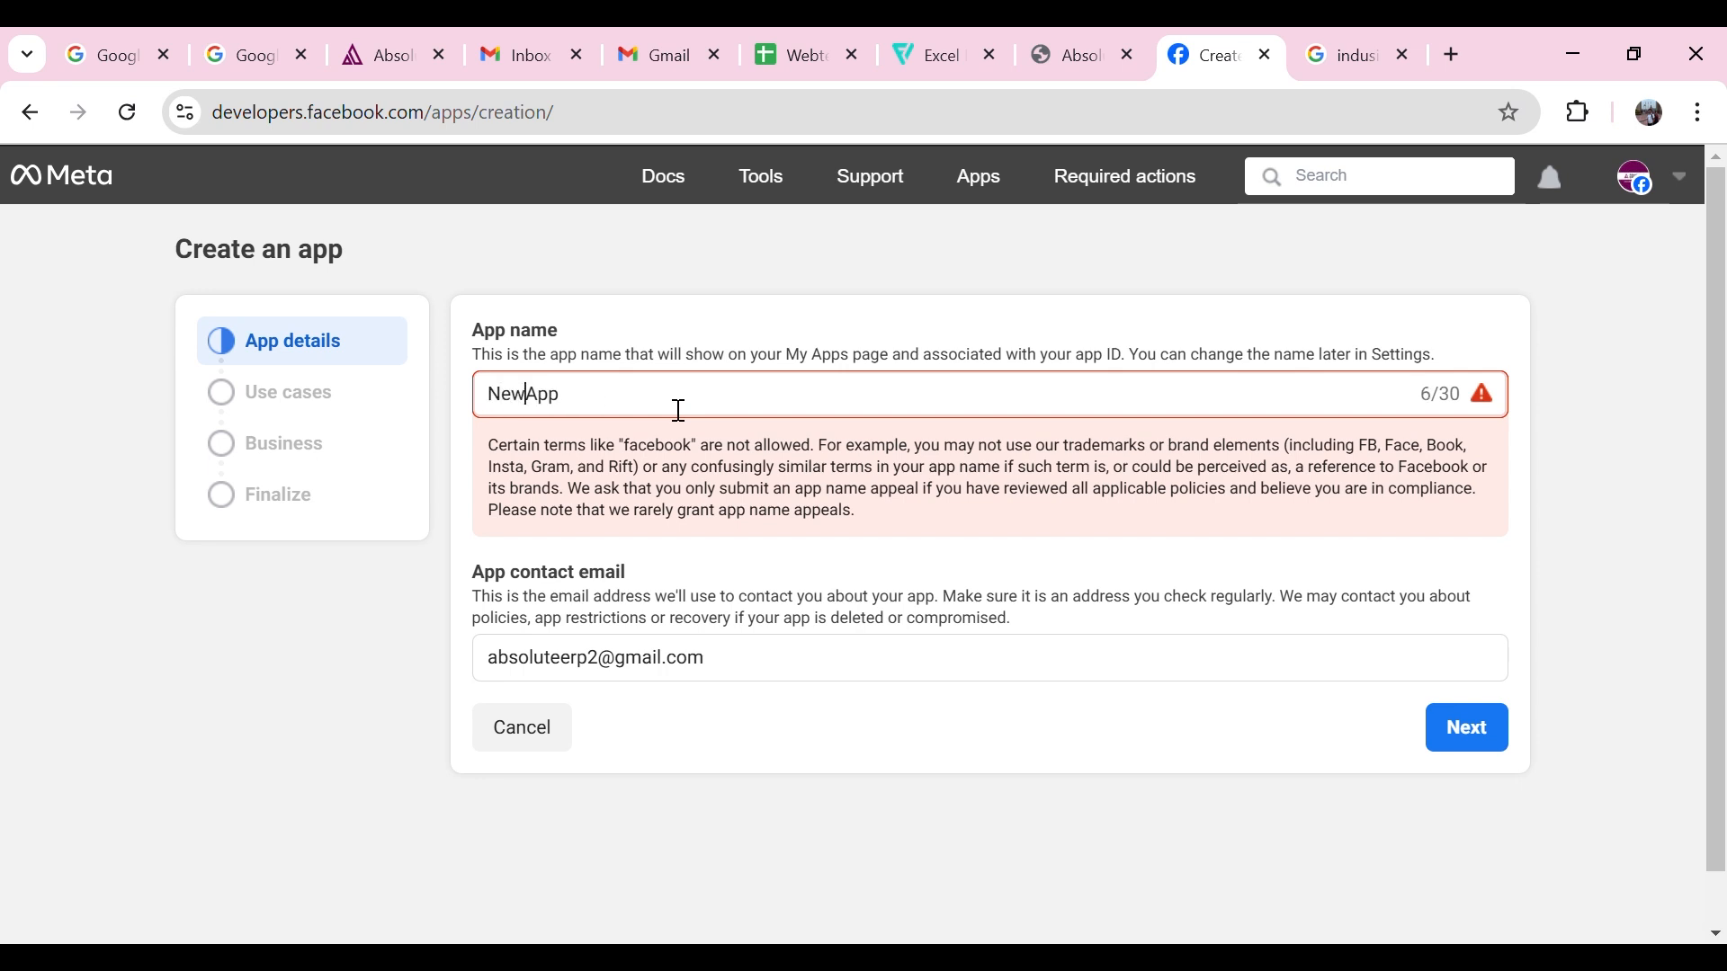
click(1464, 730)
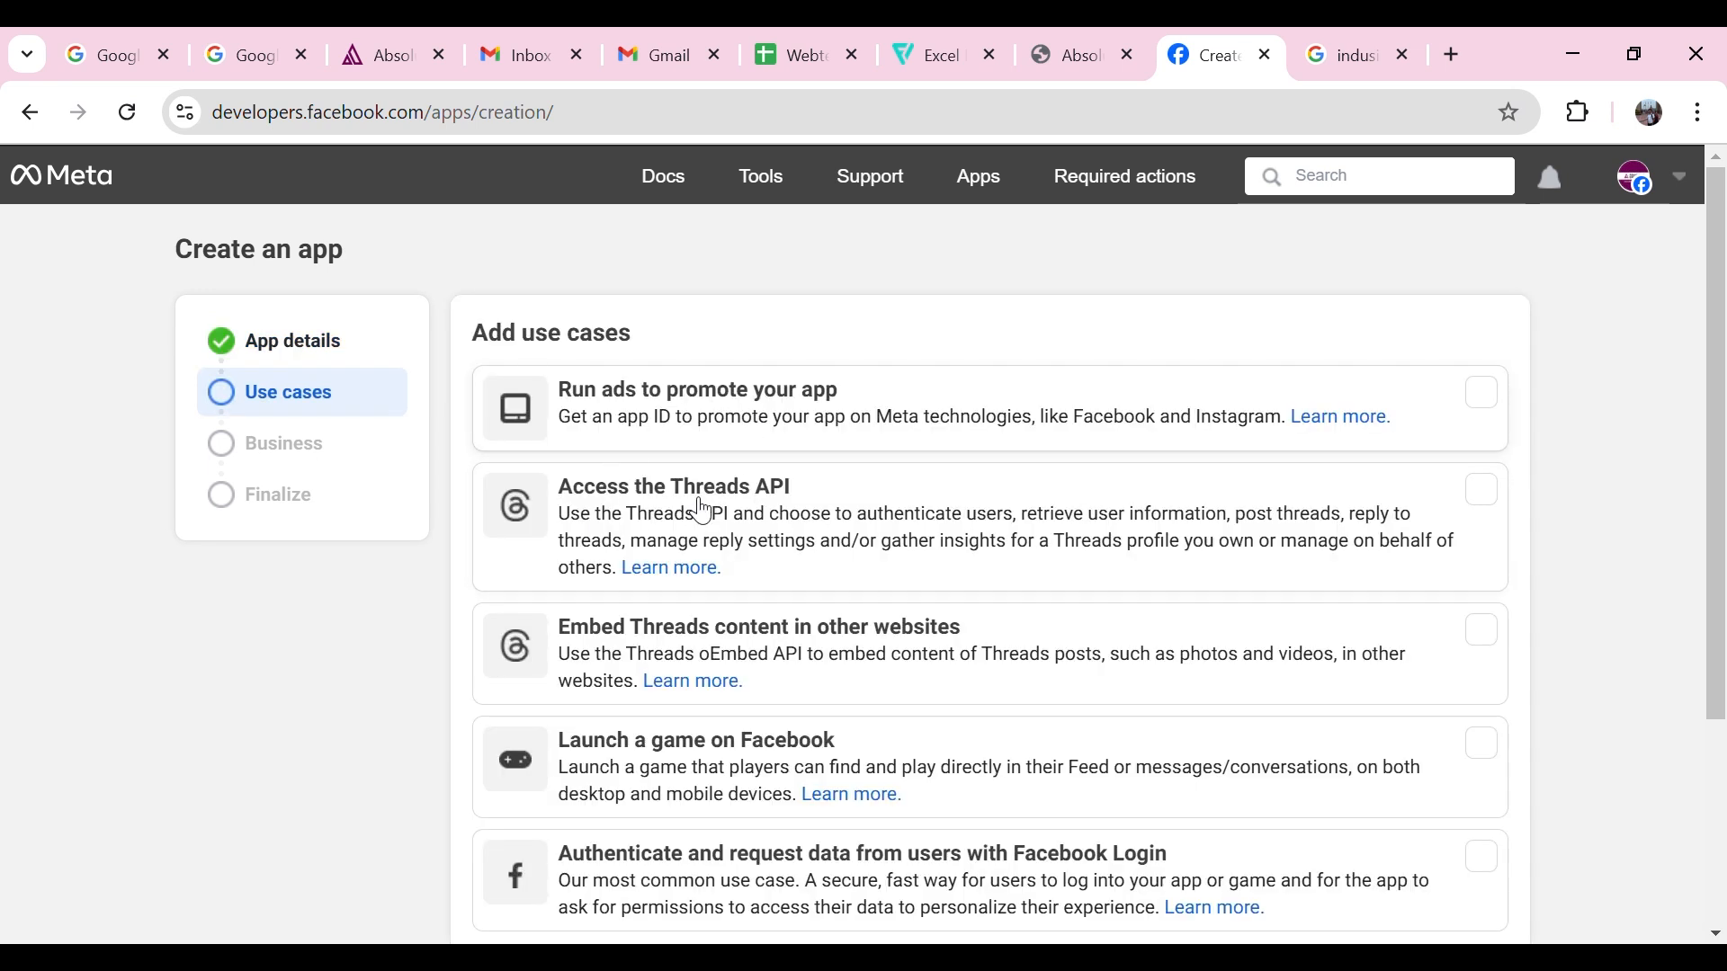
Choose Other as the use case and Business as the app type, continuing to the app details
drag(477, 343, 620, 346)
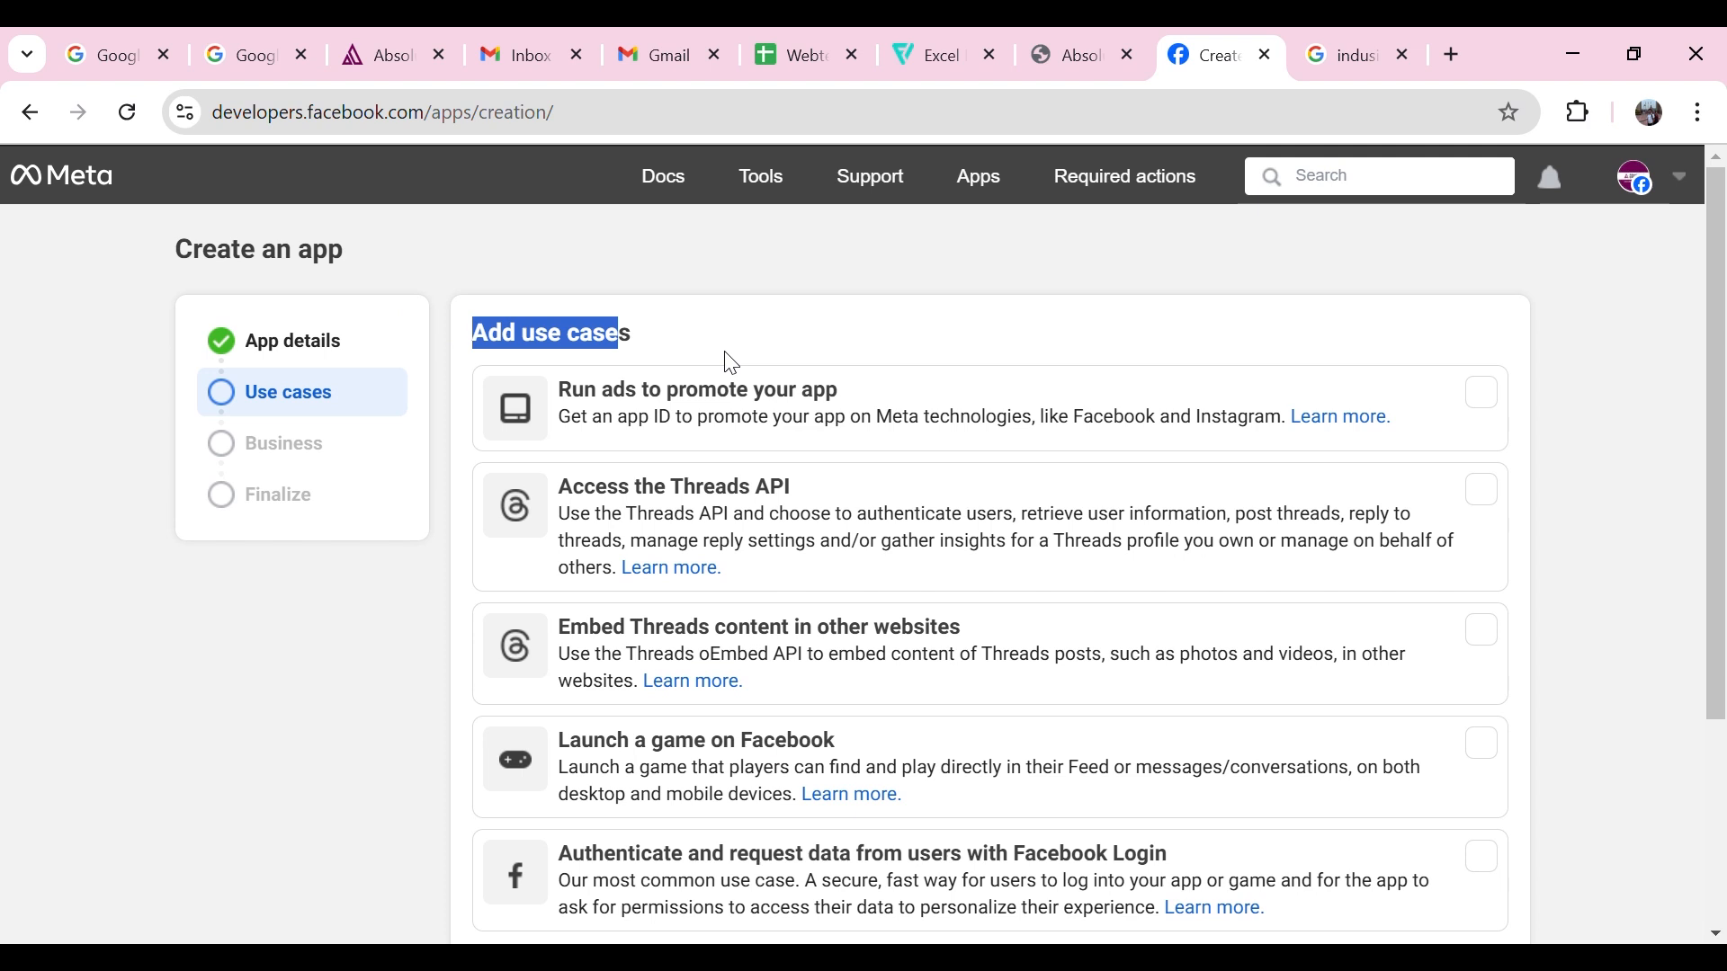
scroll(731, 363, down, 3)
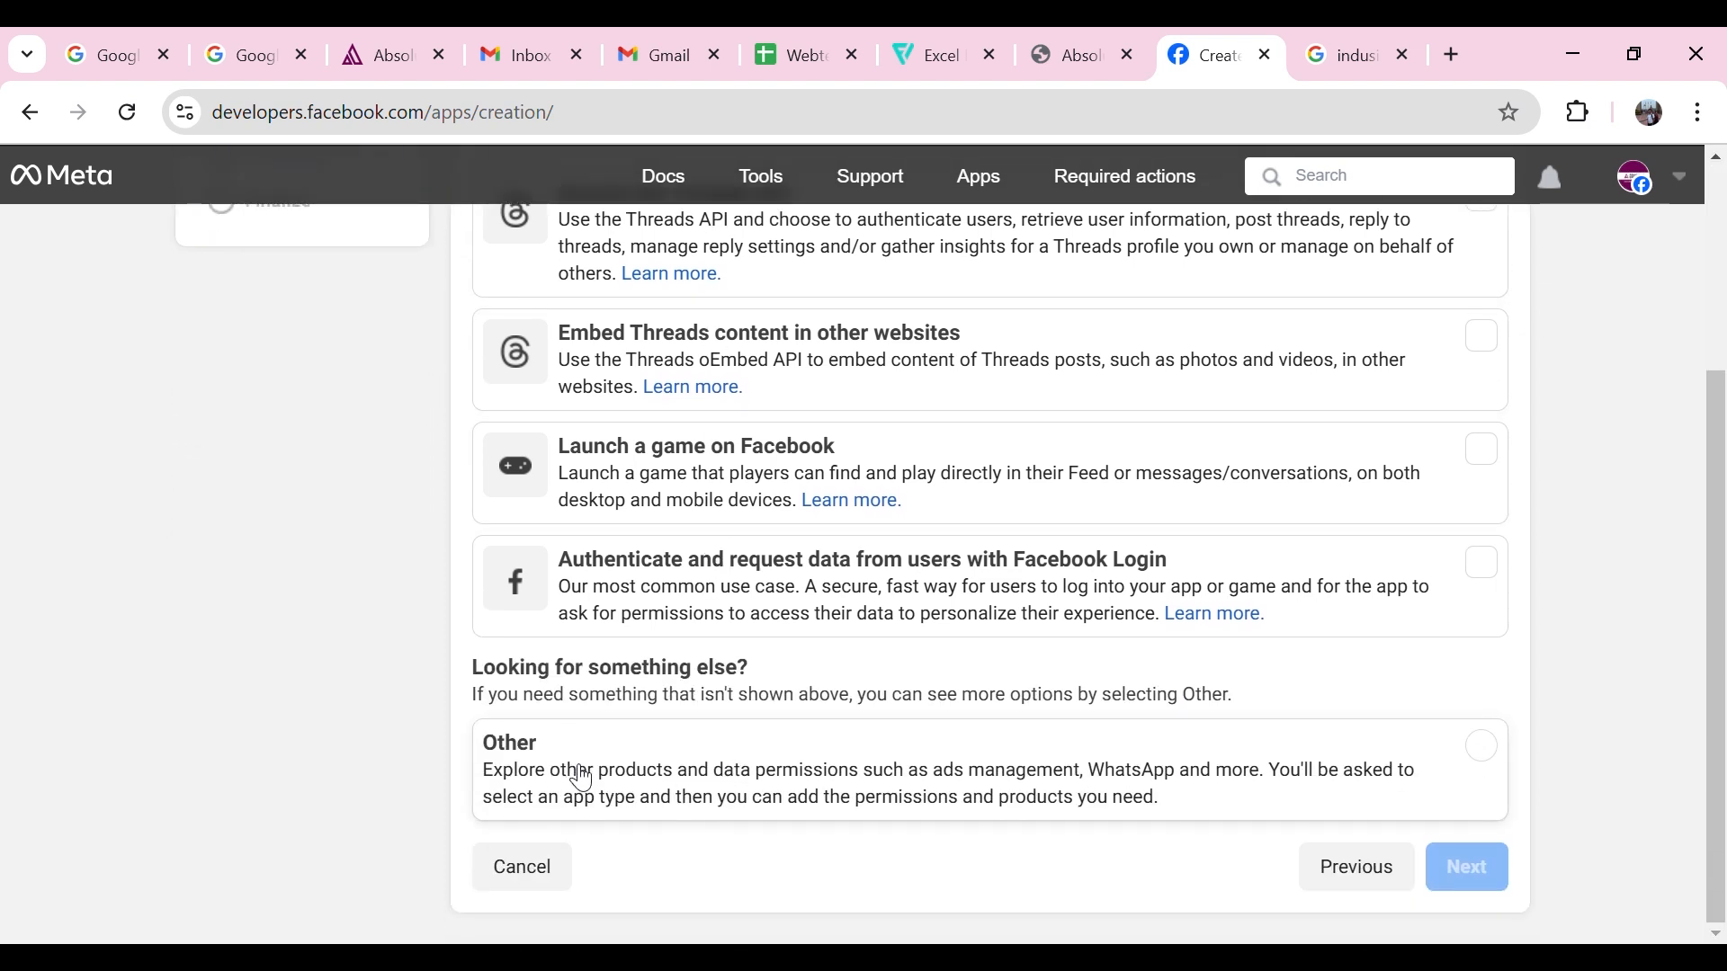
click(1465, 771)
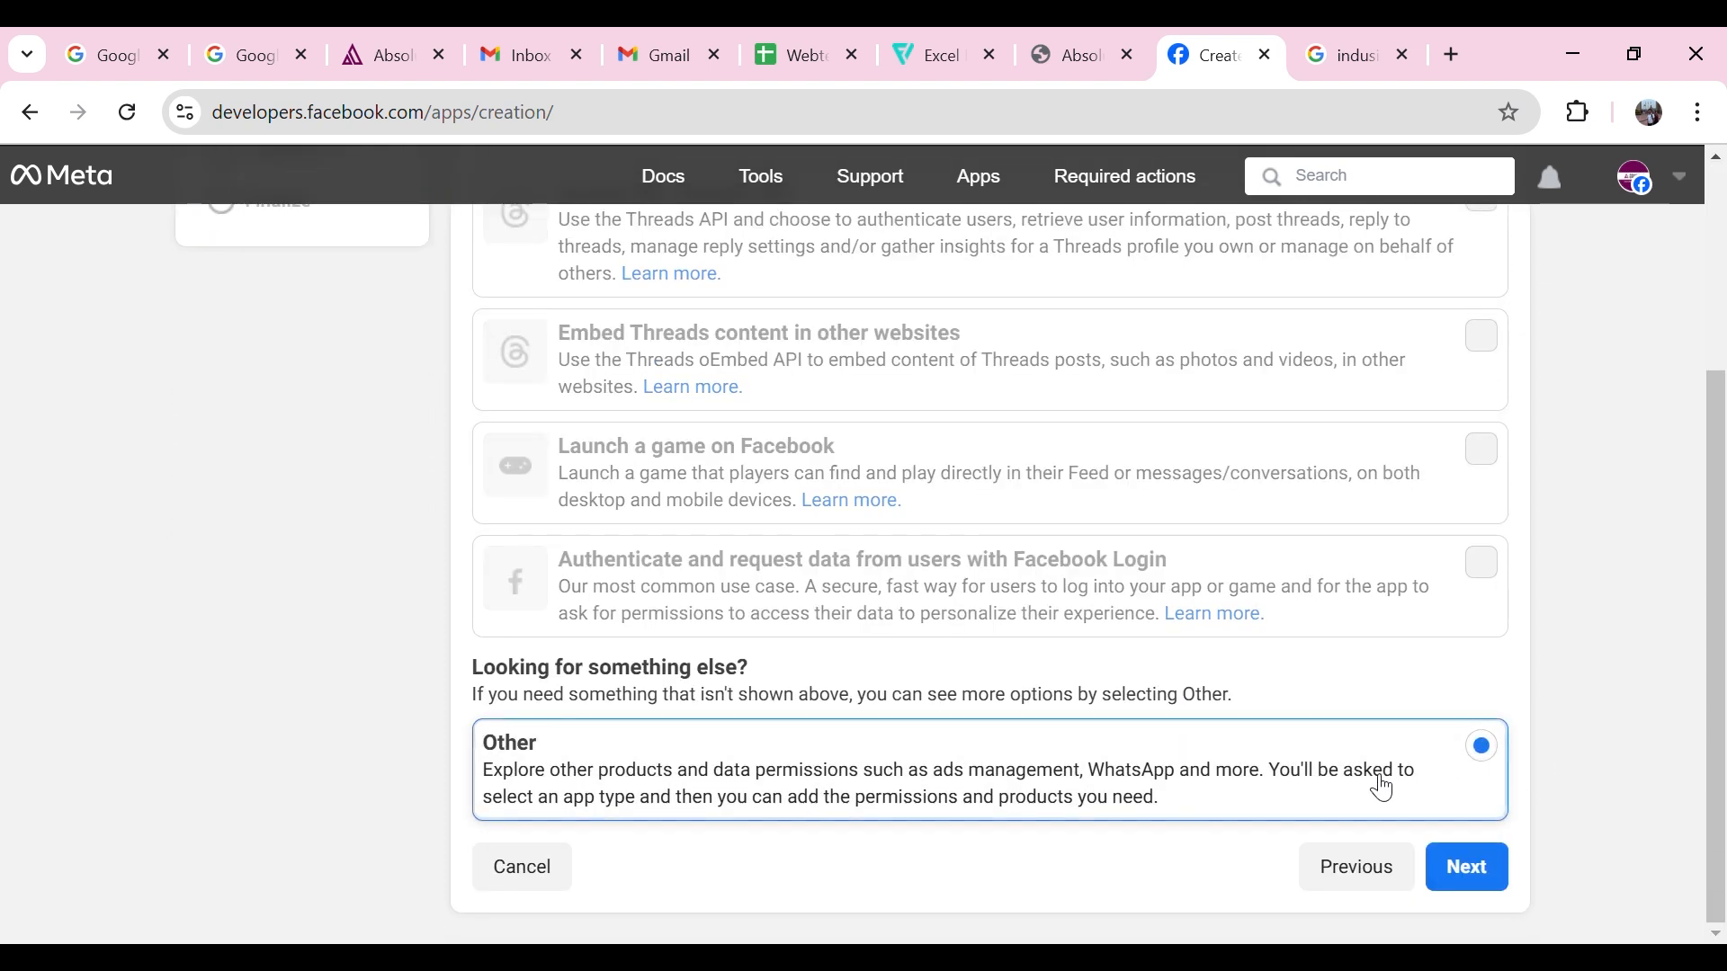
click(1485, 890)
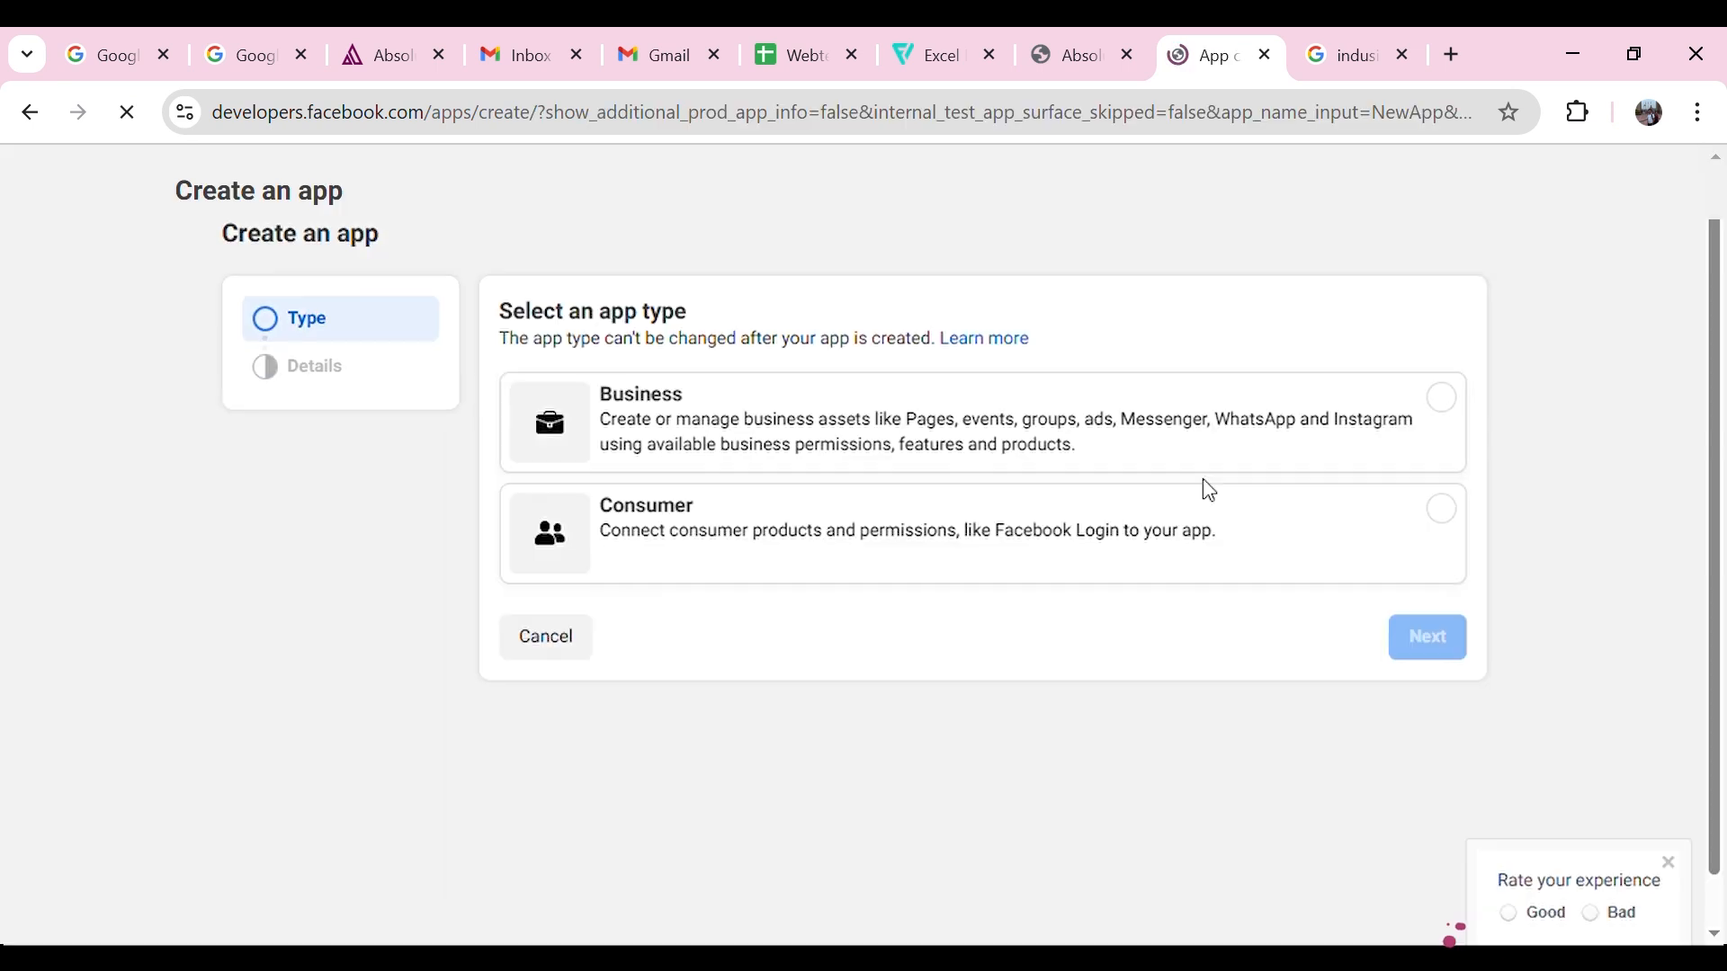
click(1443, 400)
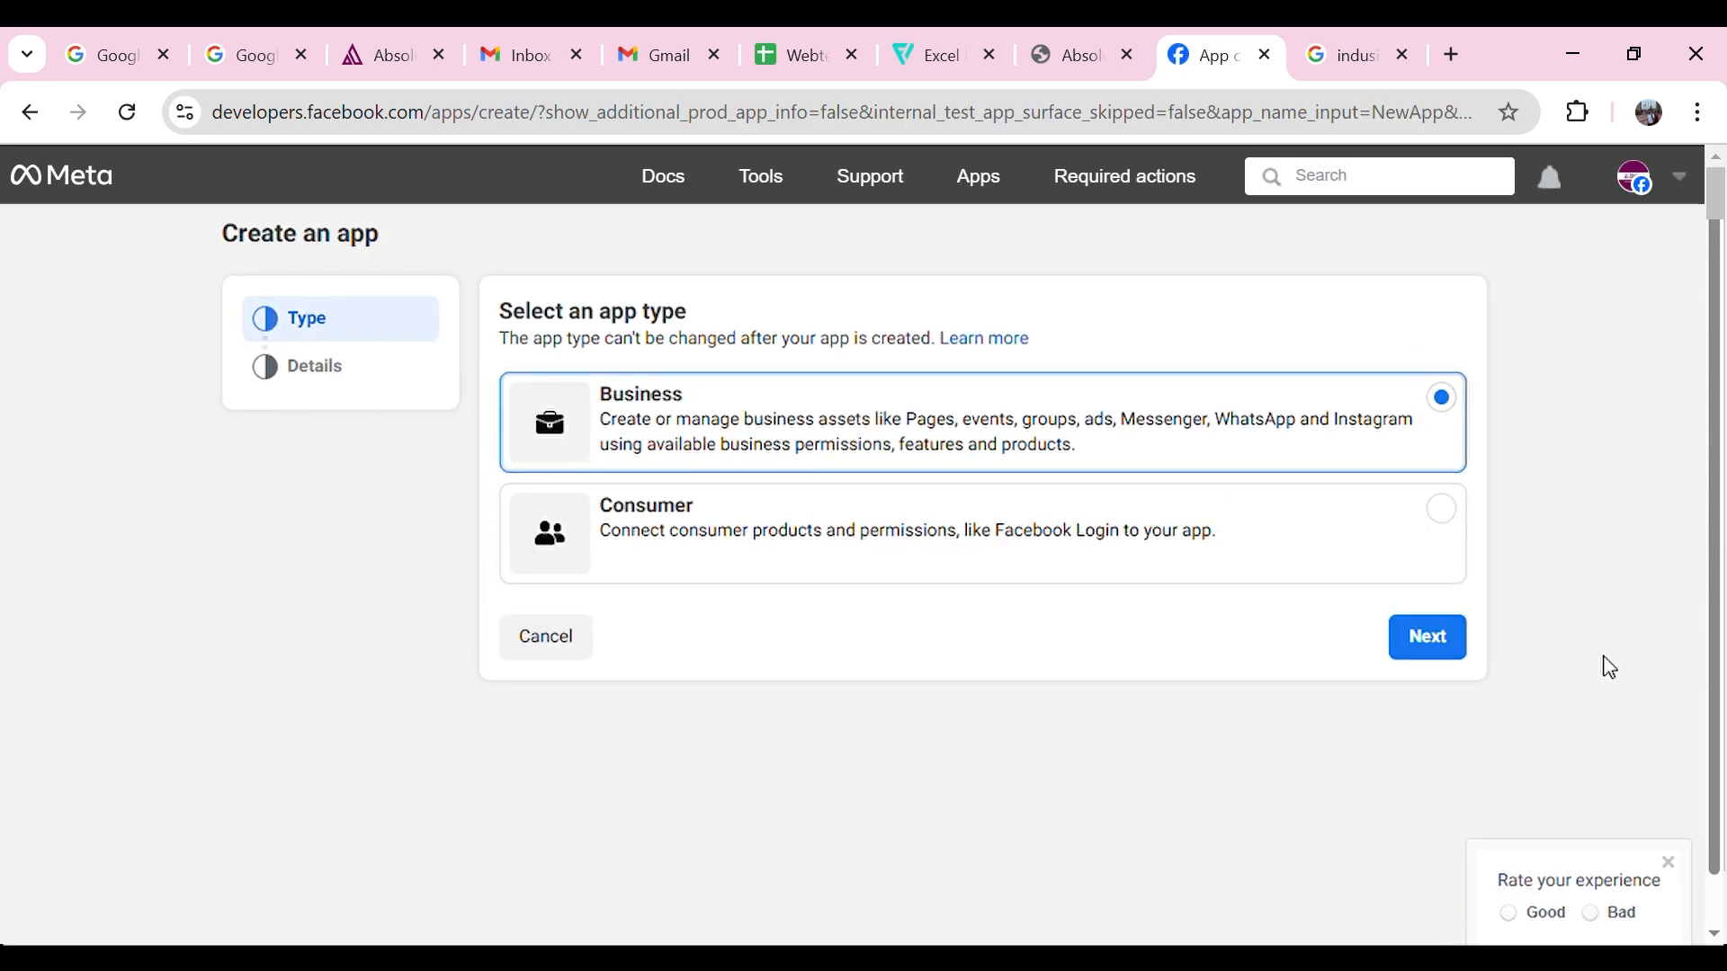
click(1439, 646)
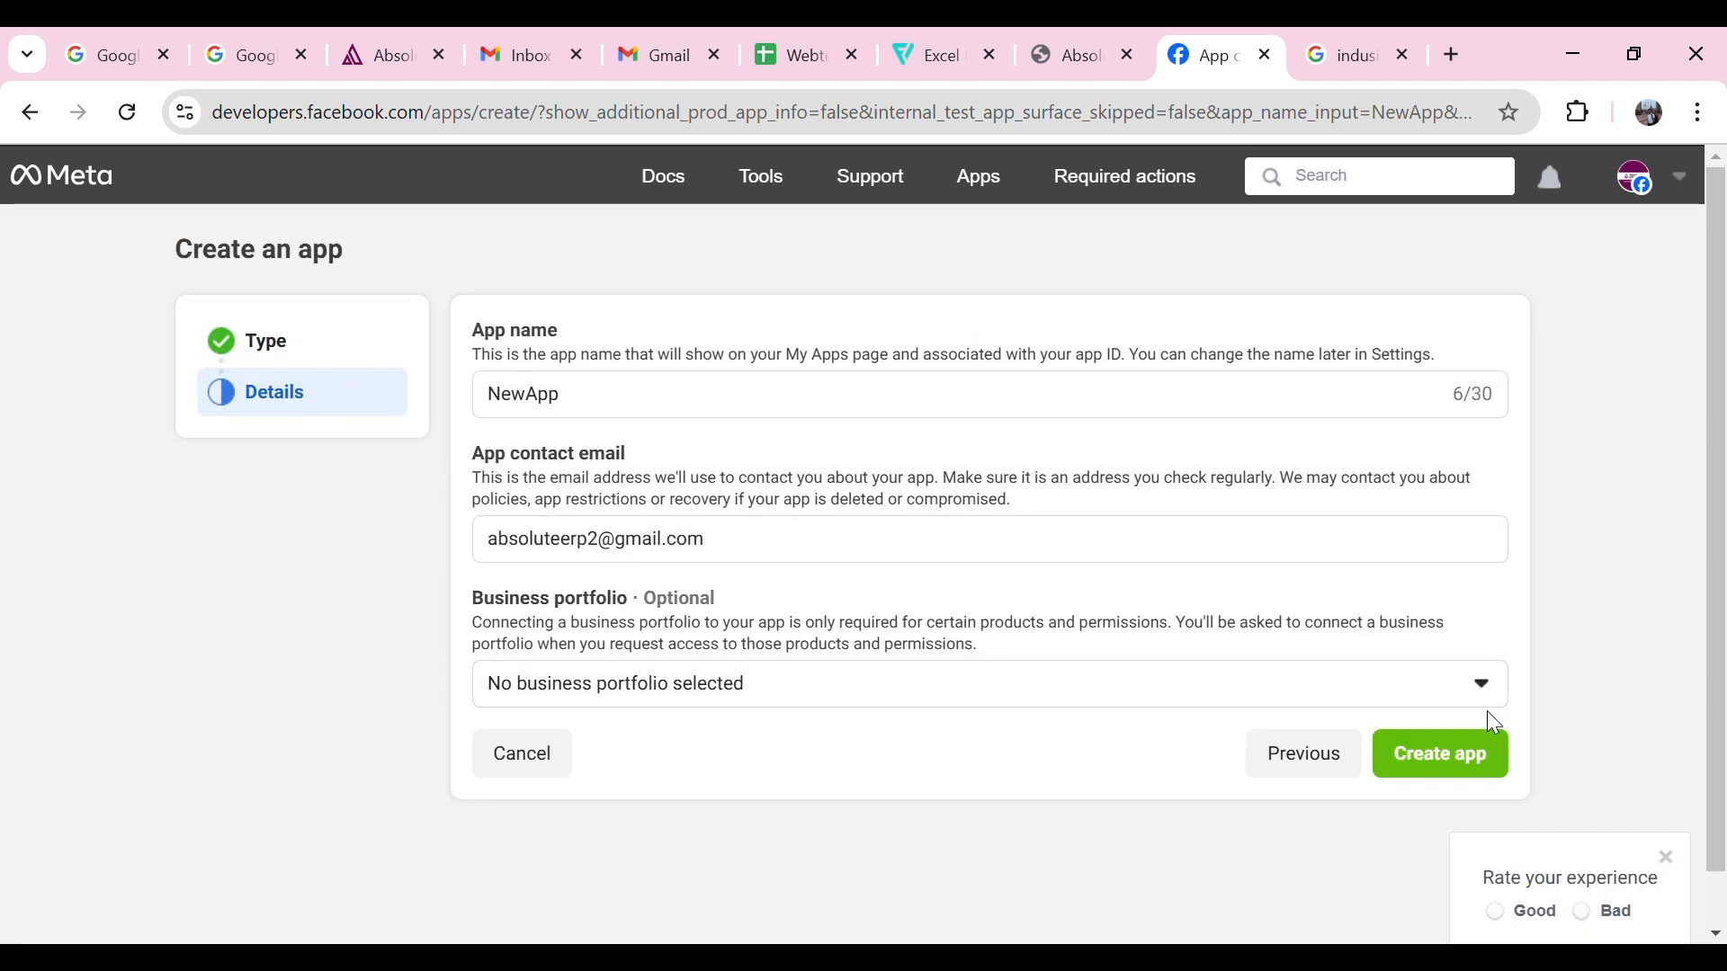
Connect the Aambitious Assessment Pvt. Ltd business portfolio and create the app, re-entering the account password for confirmation
click(1488, 698)
scroll(771, 570, down, 3)
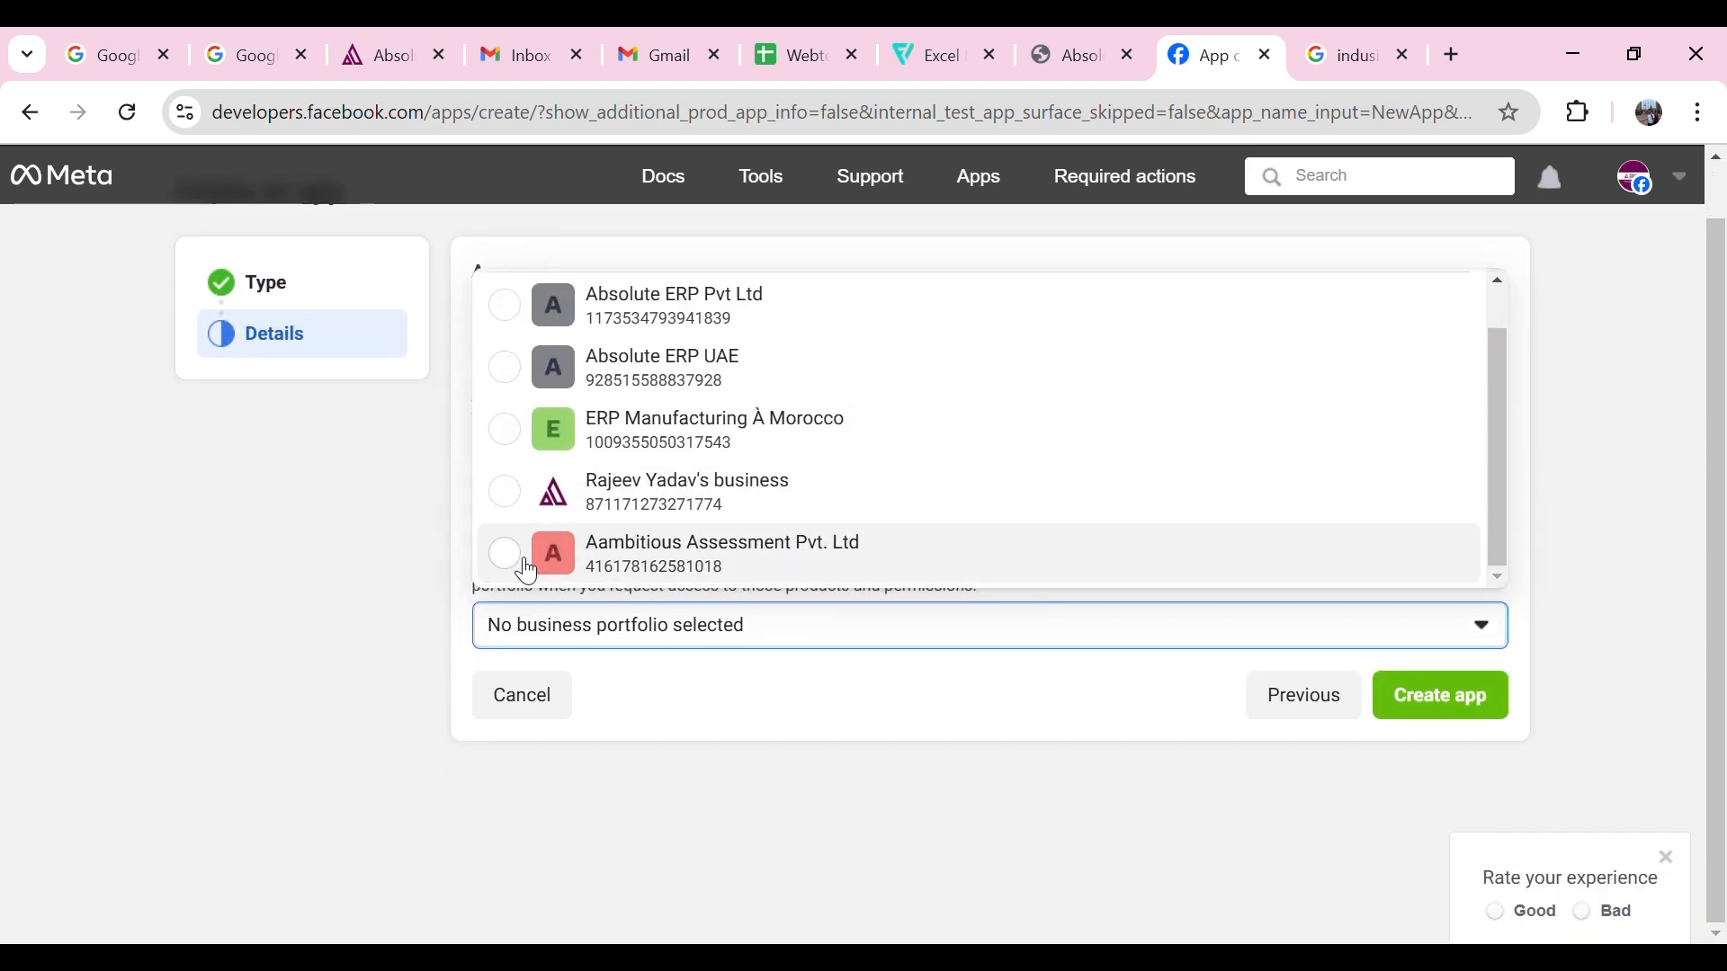
click(521, 548)
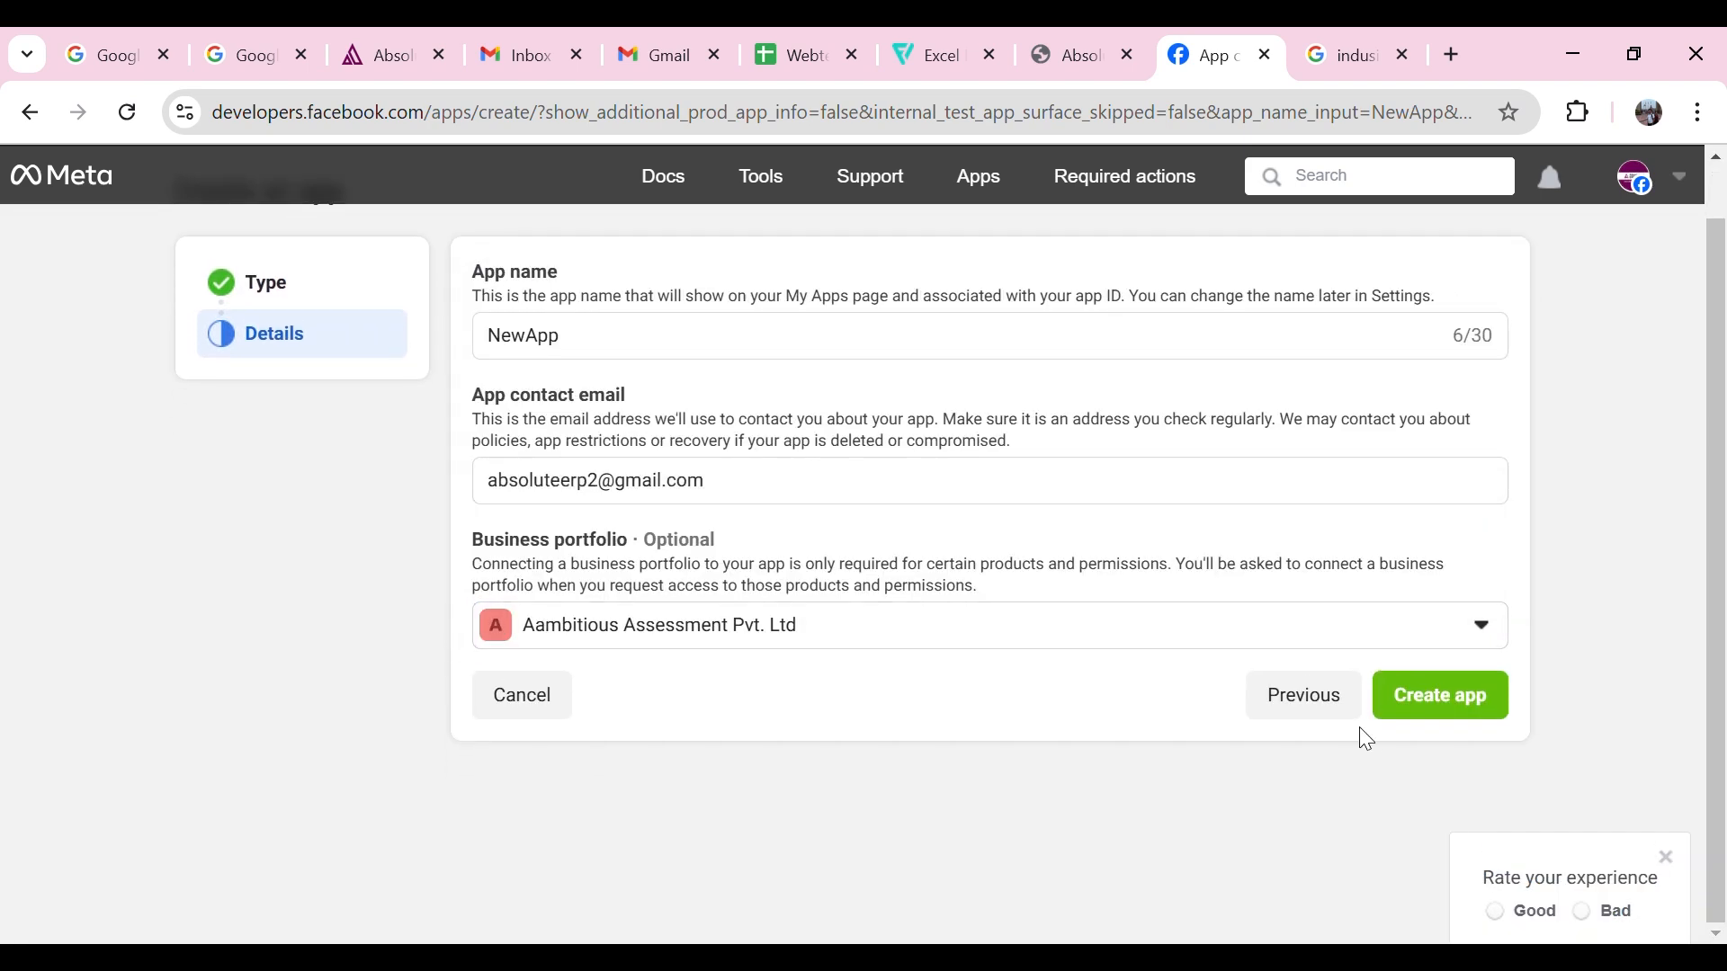
click(1422, 711)
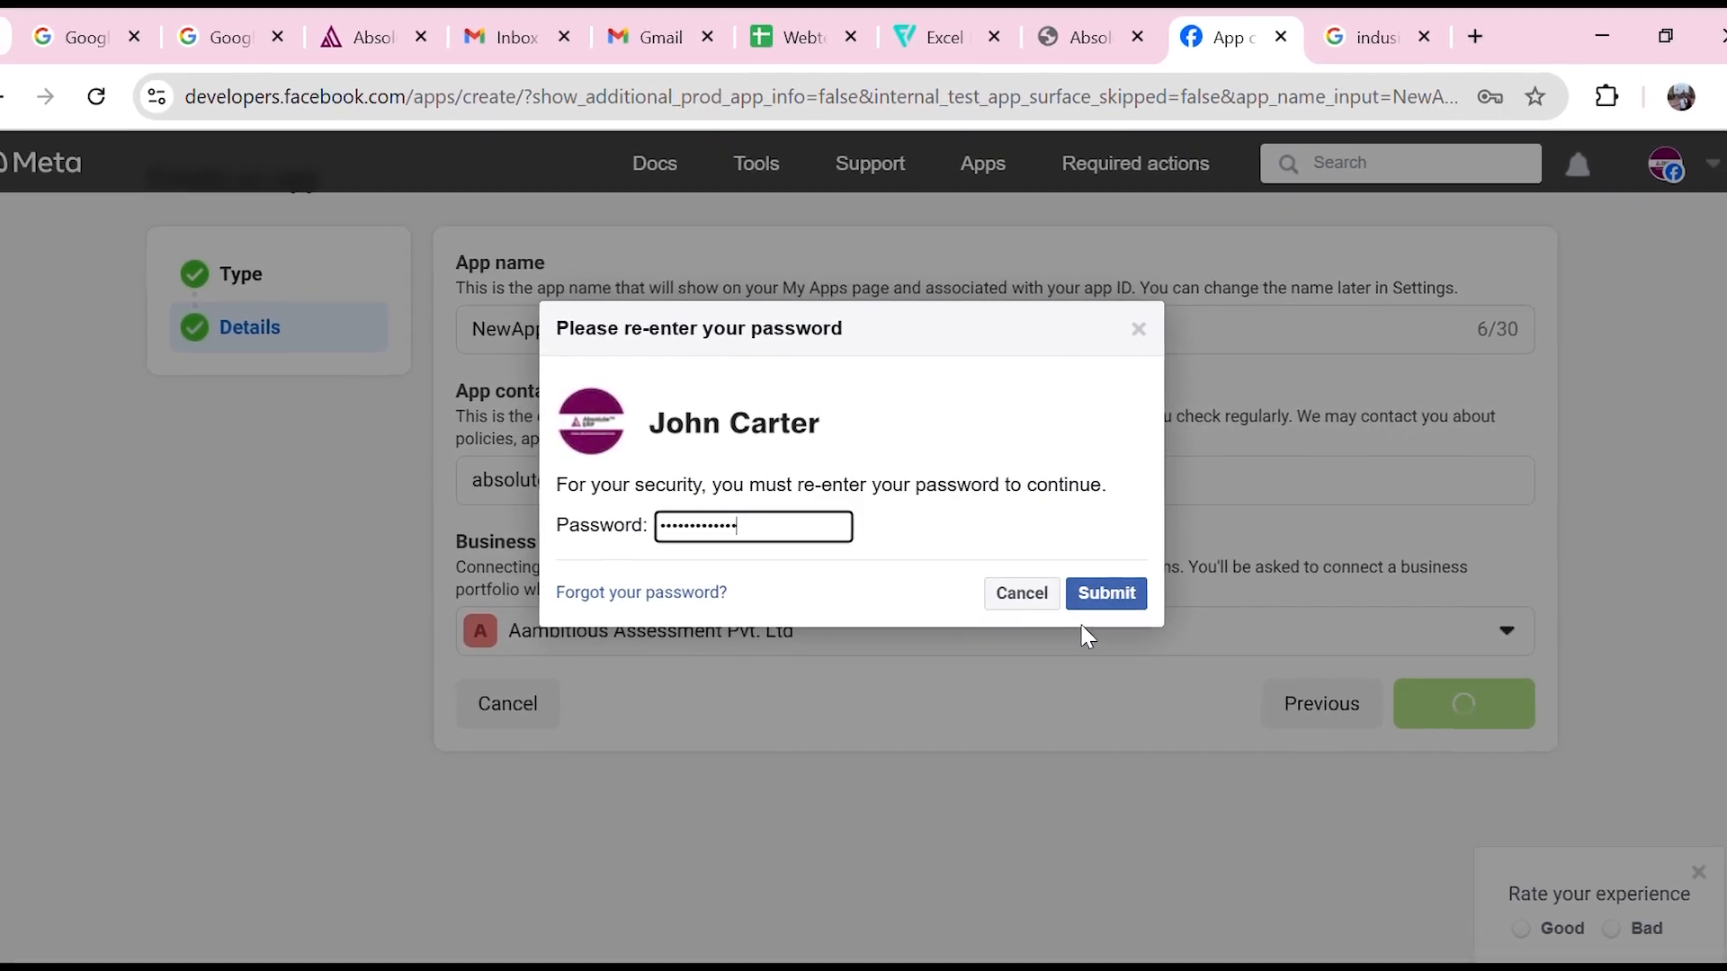
click(1097, 605)
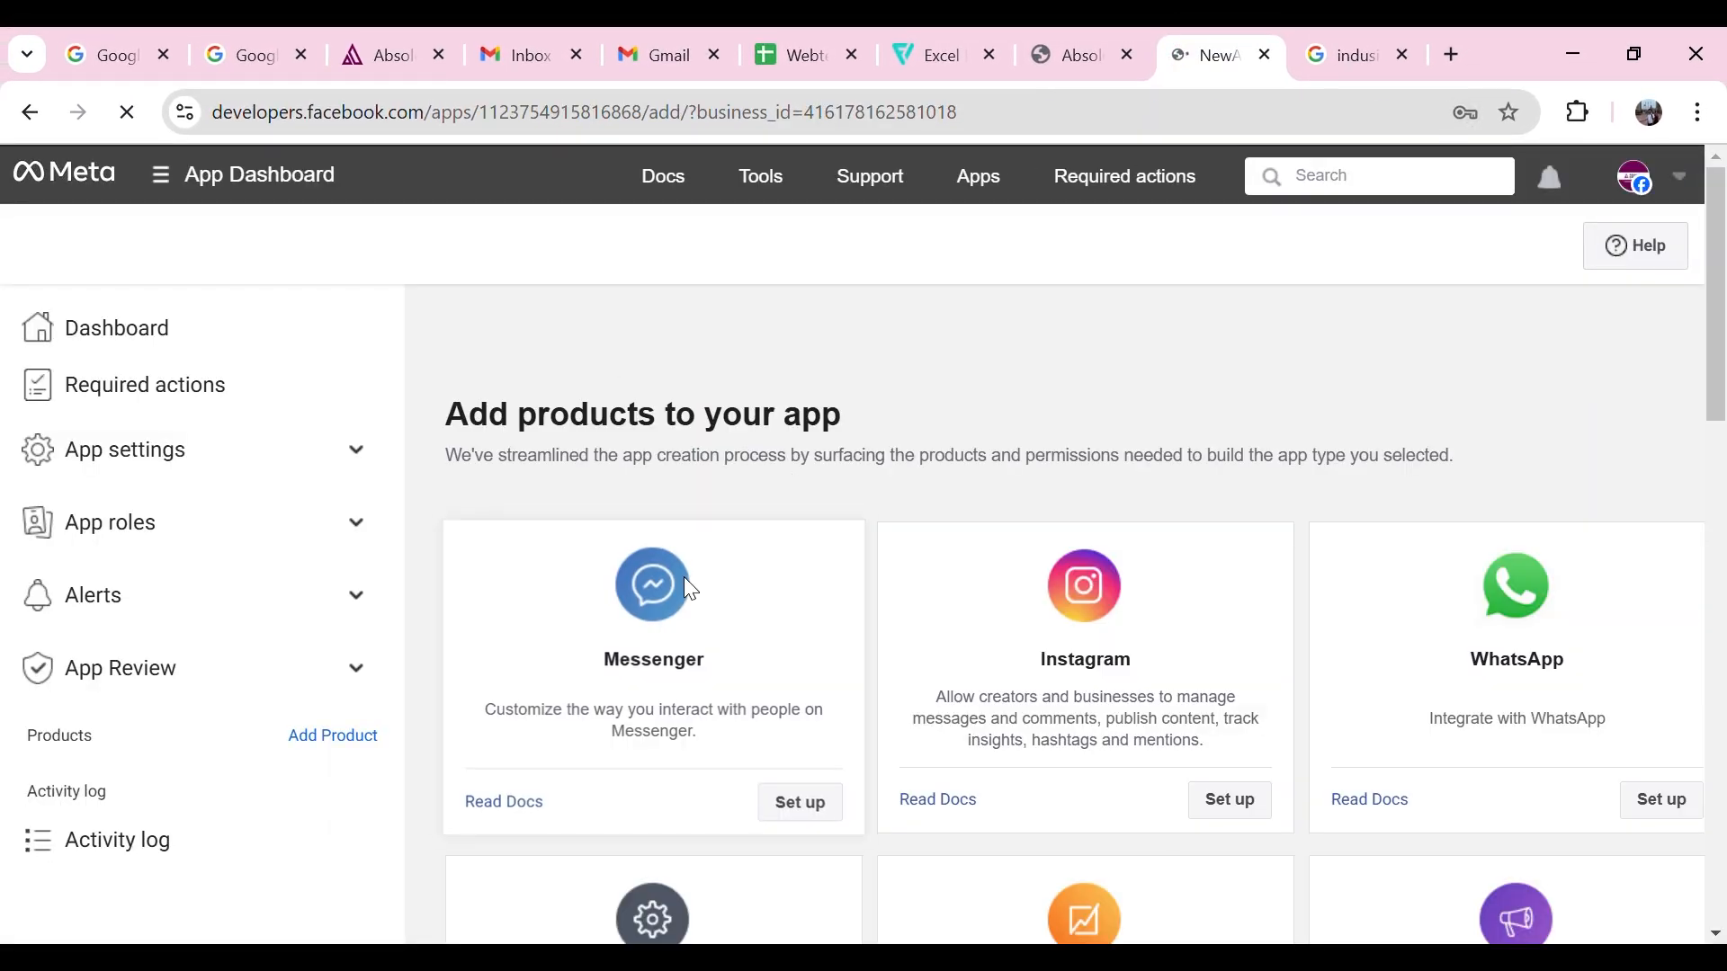
Open the basic settings of the new app, then reveal and select its app secret
scroll(760, 503, down, 4)
scroll(872, 635, up, 5)
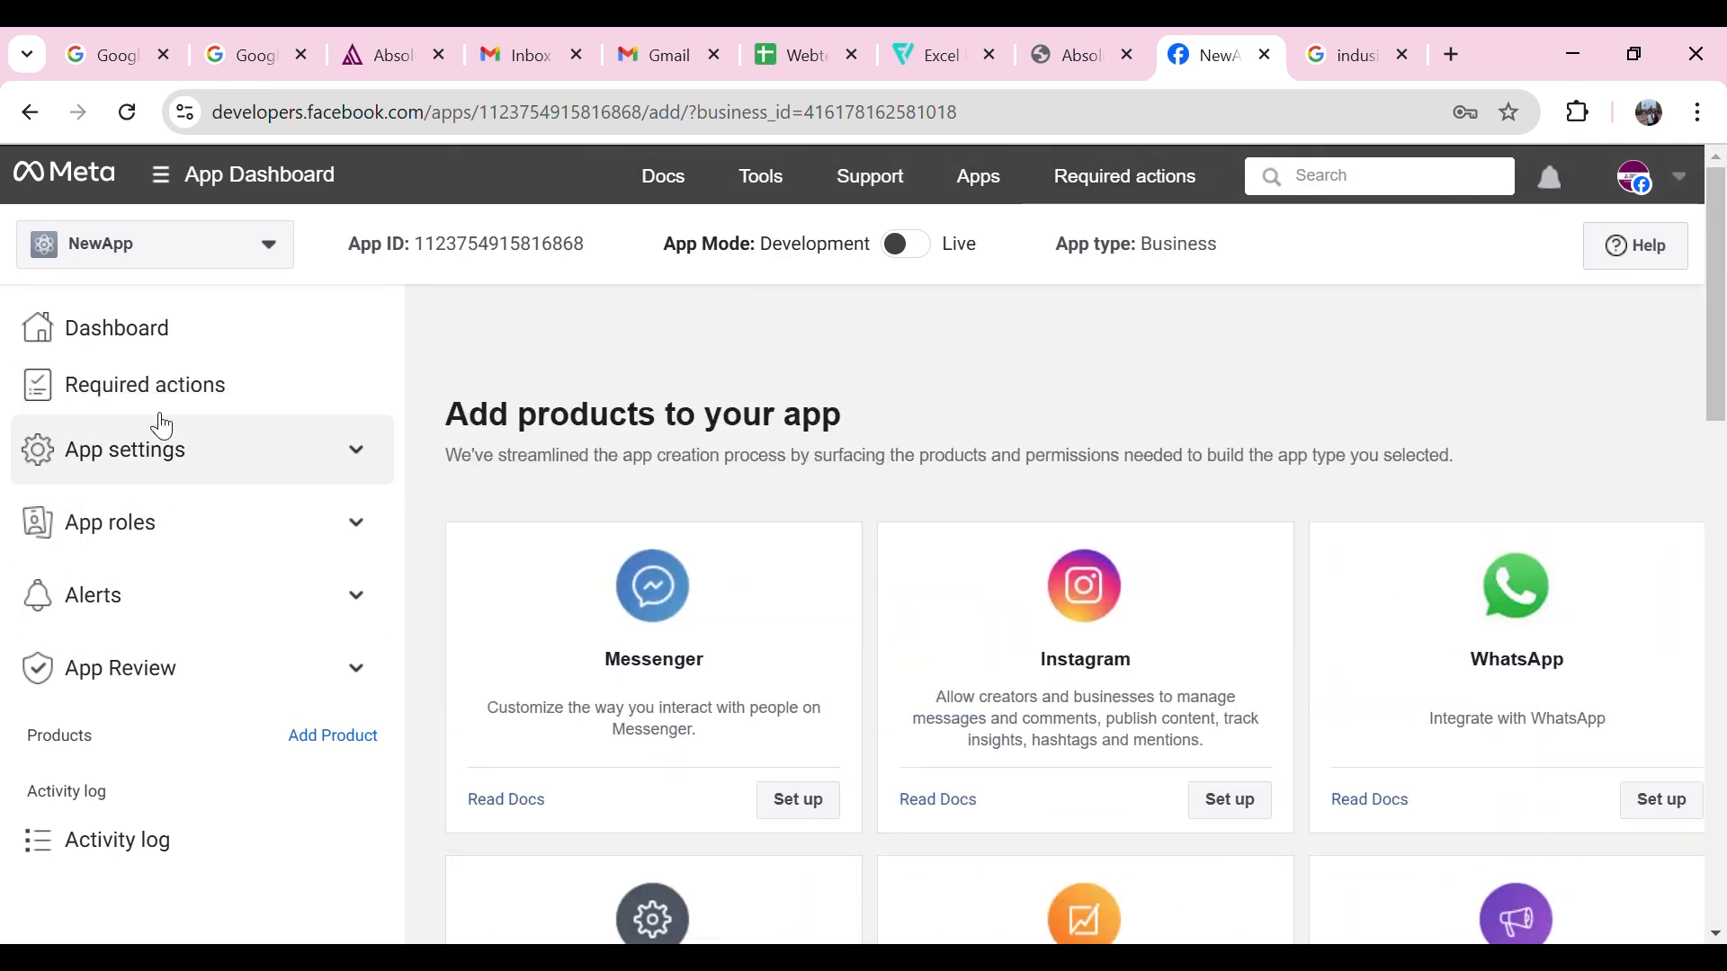
click(356, 449)
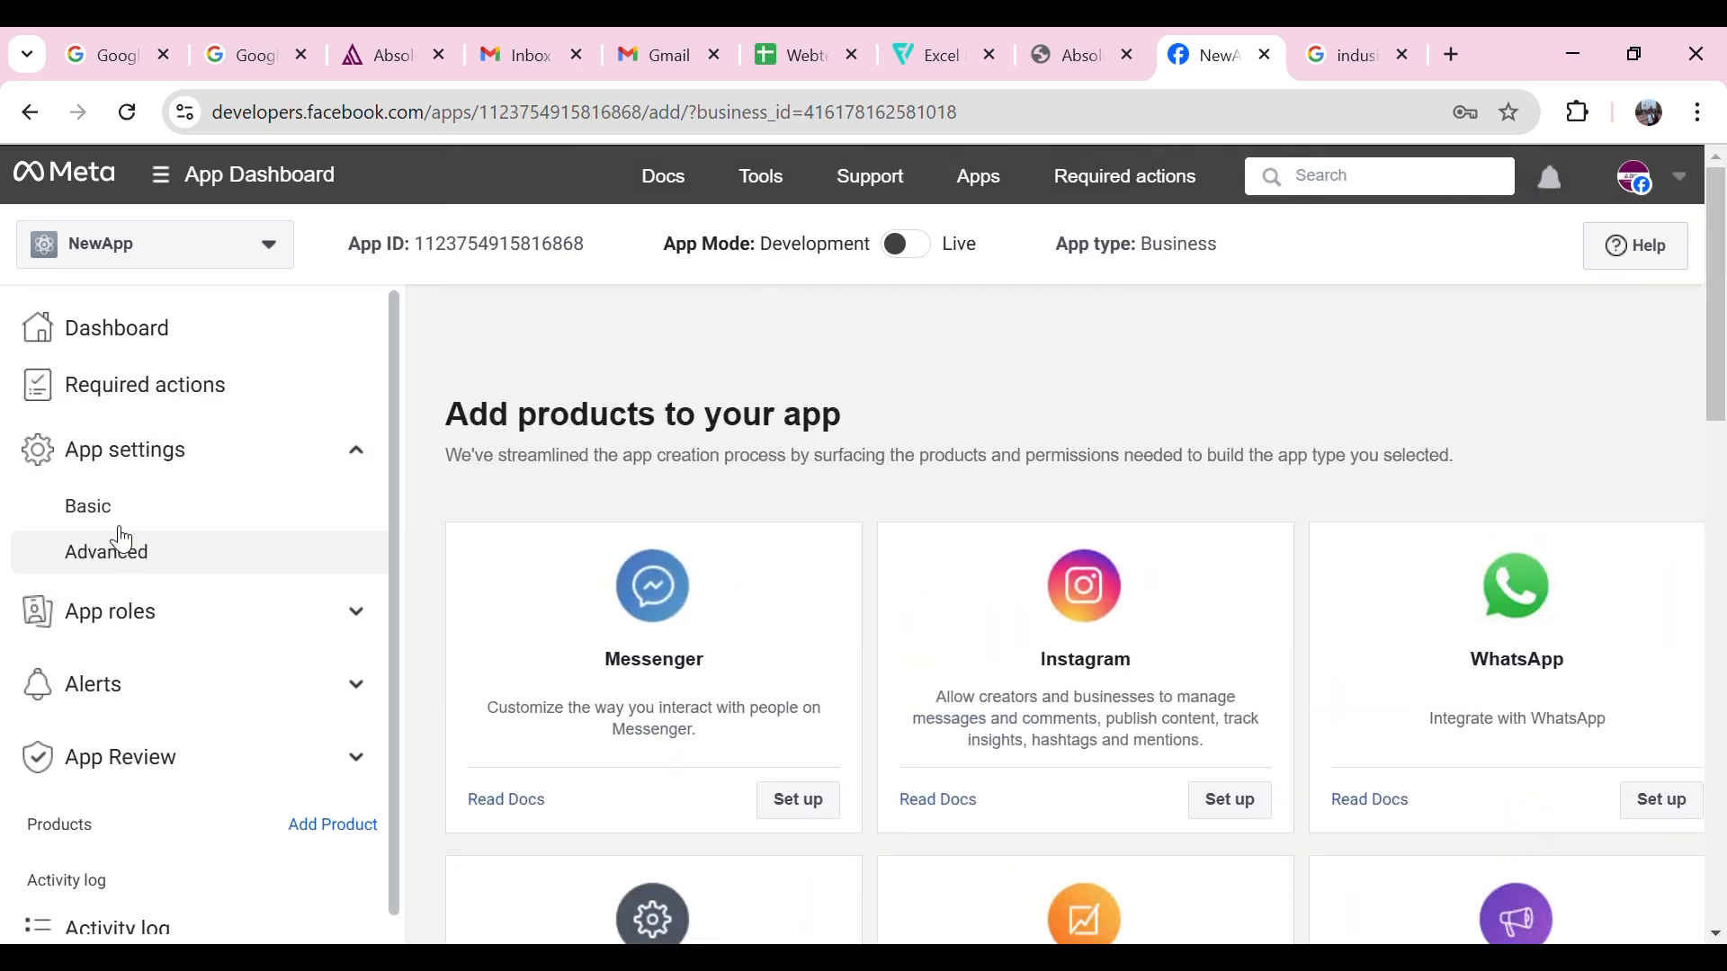
click(90, 504)
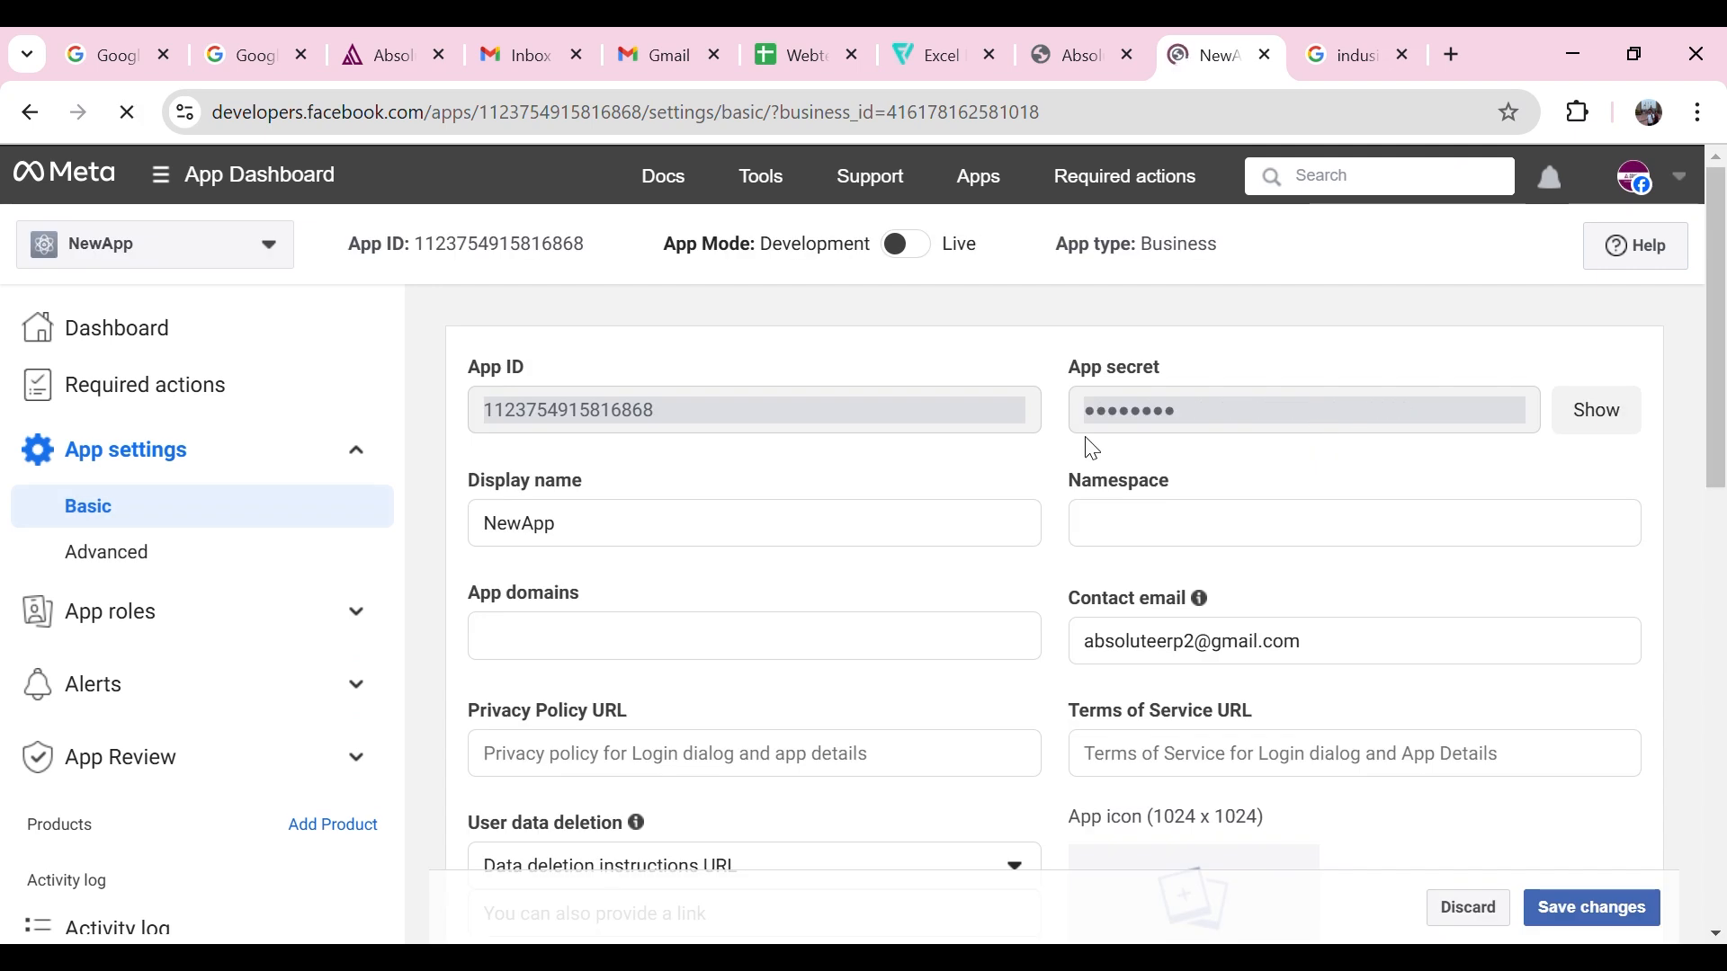
double_click(570, 416)
click(1598, 414)
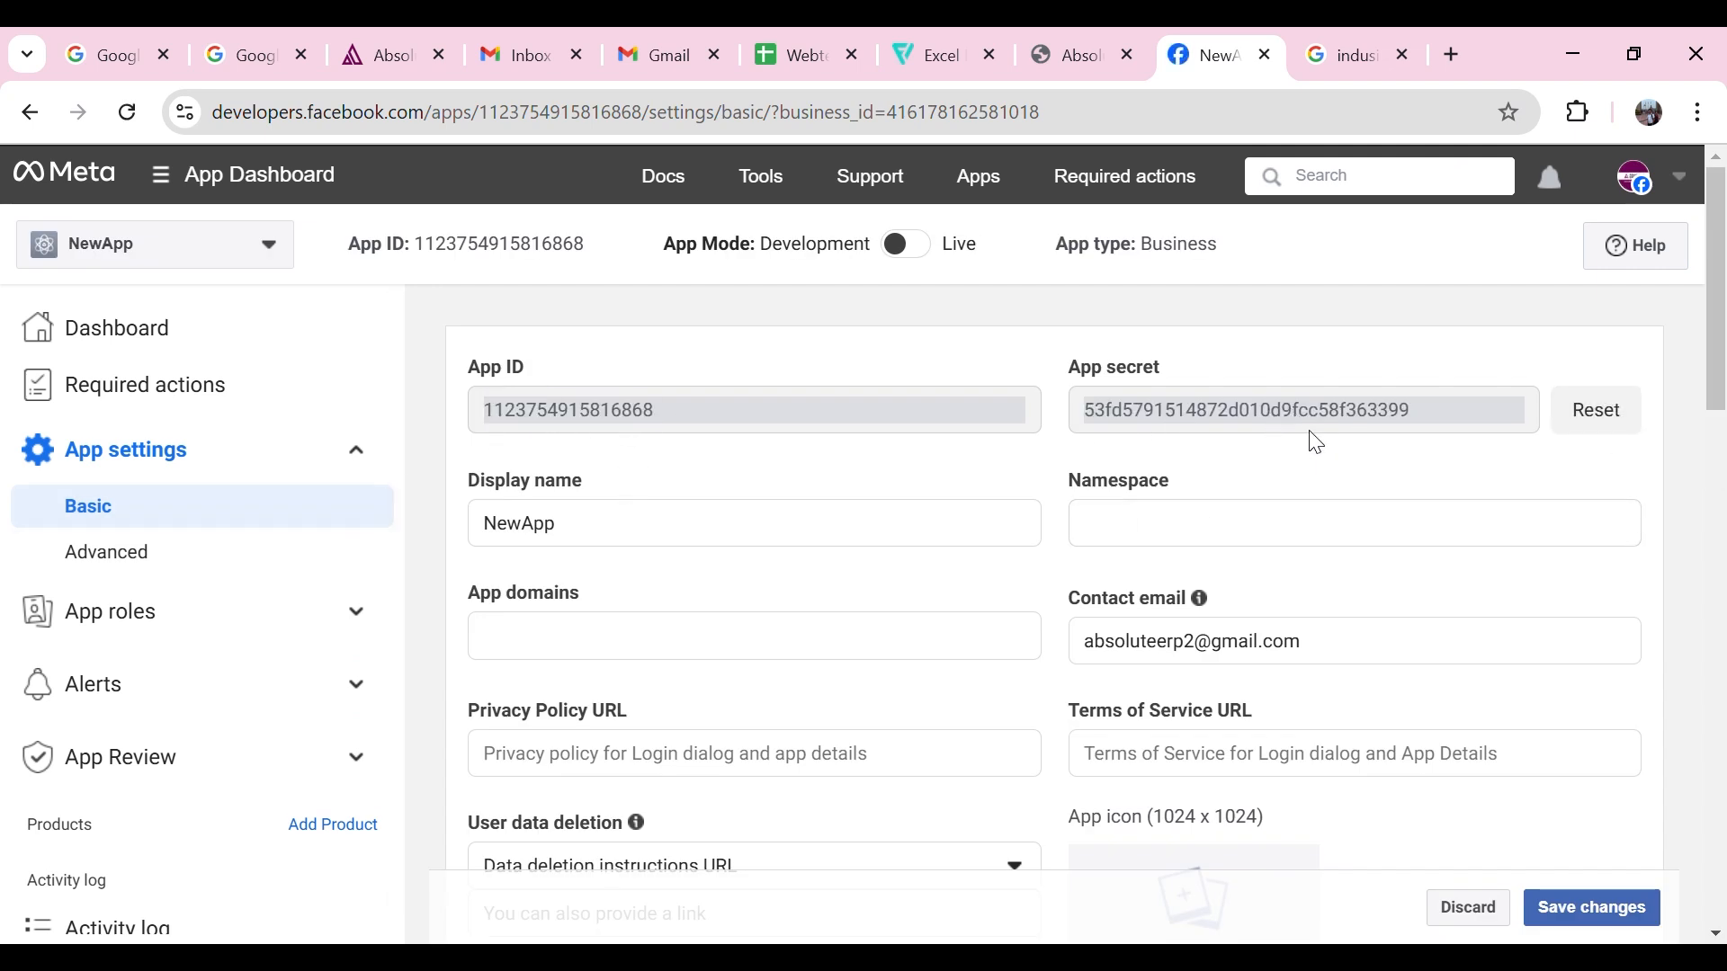
double_click(1342, 414)
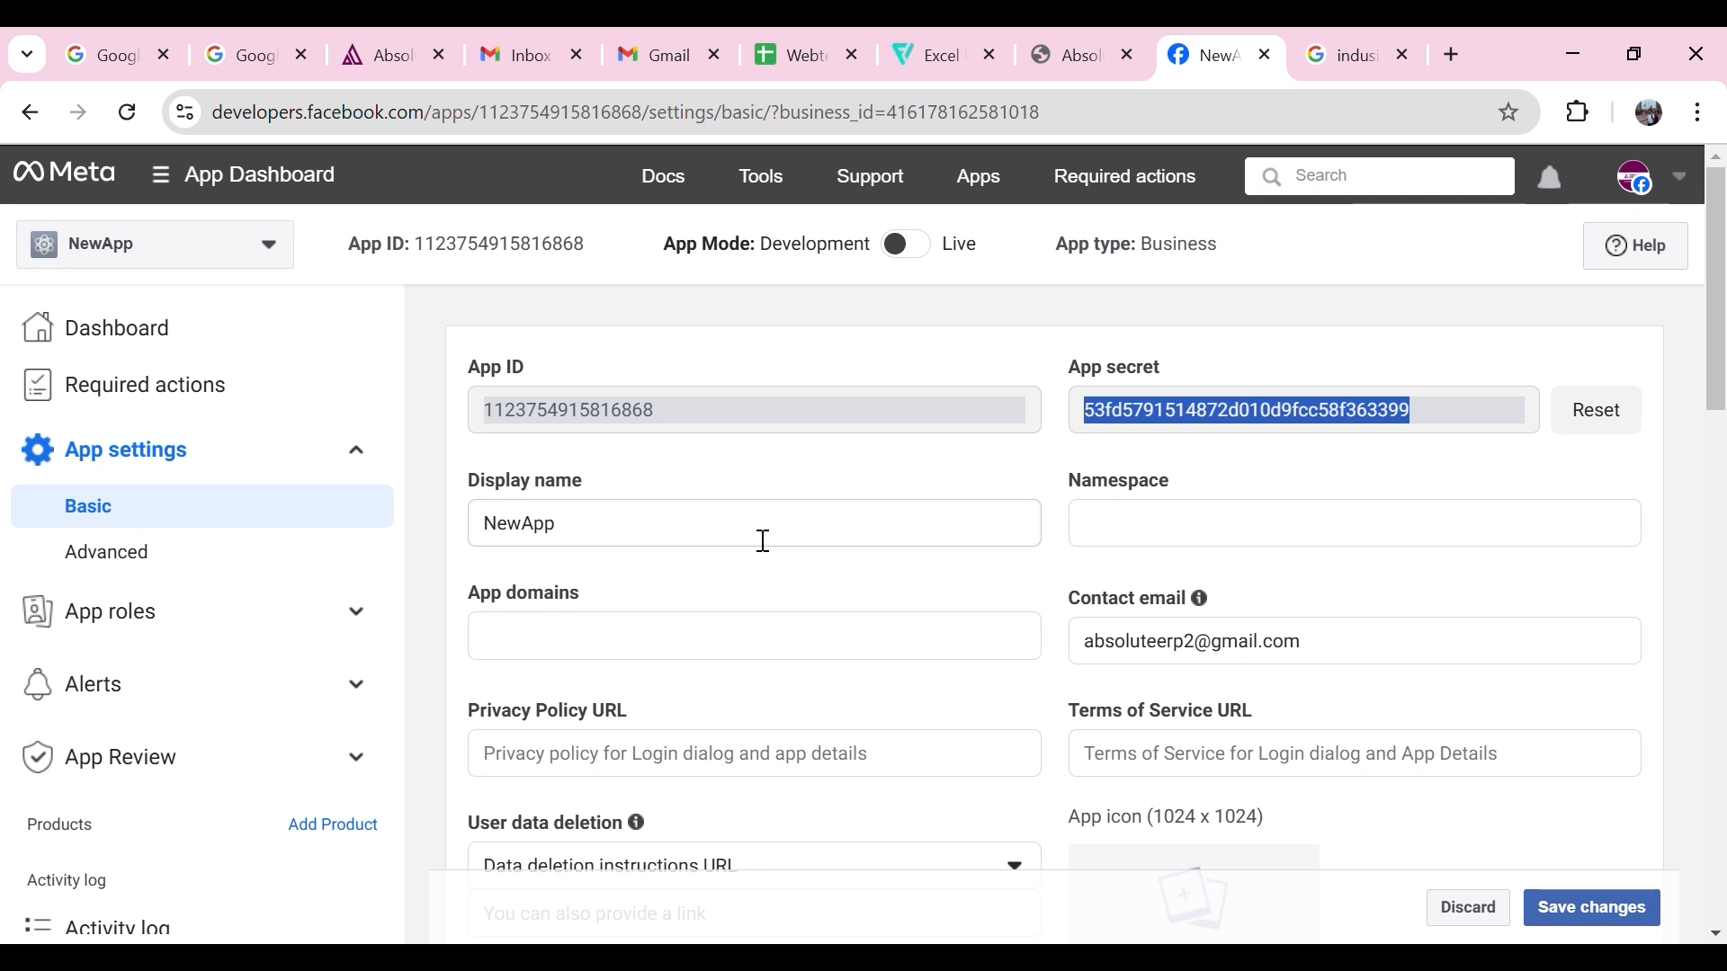
scroll(763, 541, down, 1)
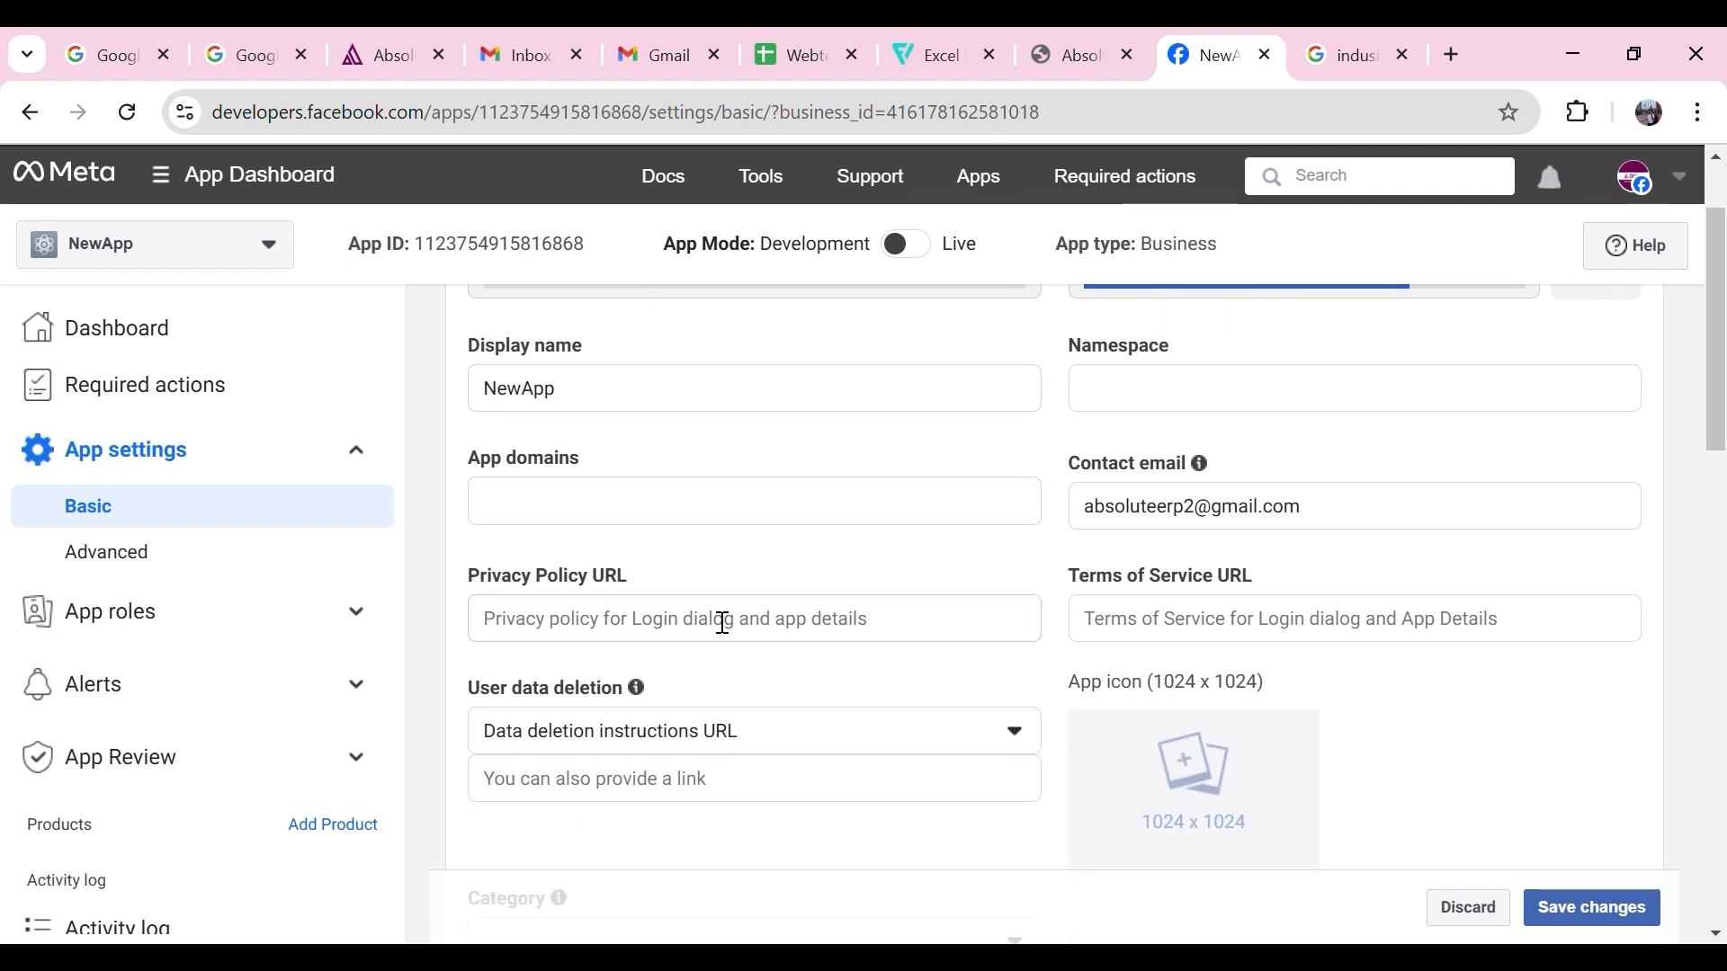
click(628, 617)
text(https://gconf.erpabsolute.net/webhook/PrivacyPolicy)
drag(989, 629, 486, 634)
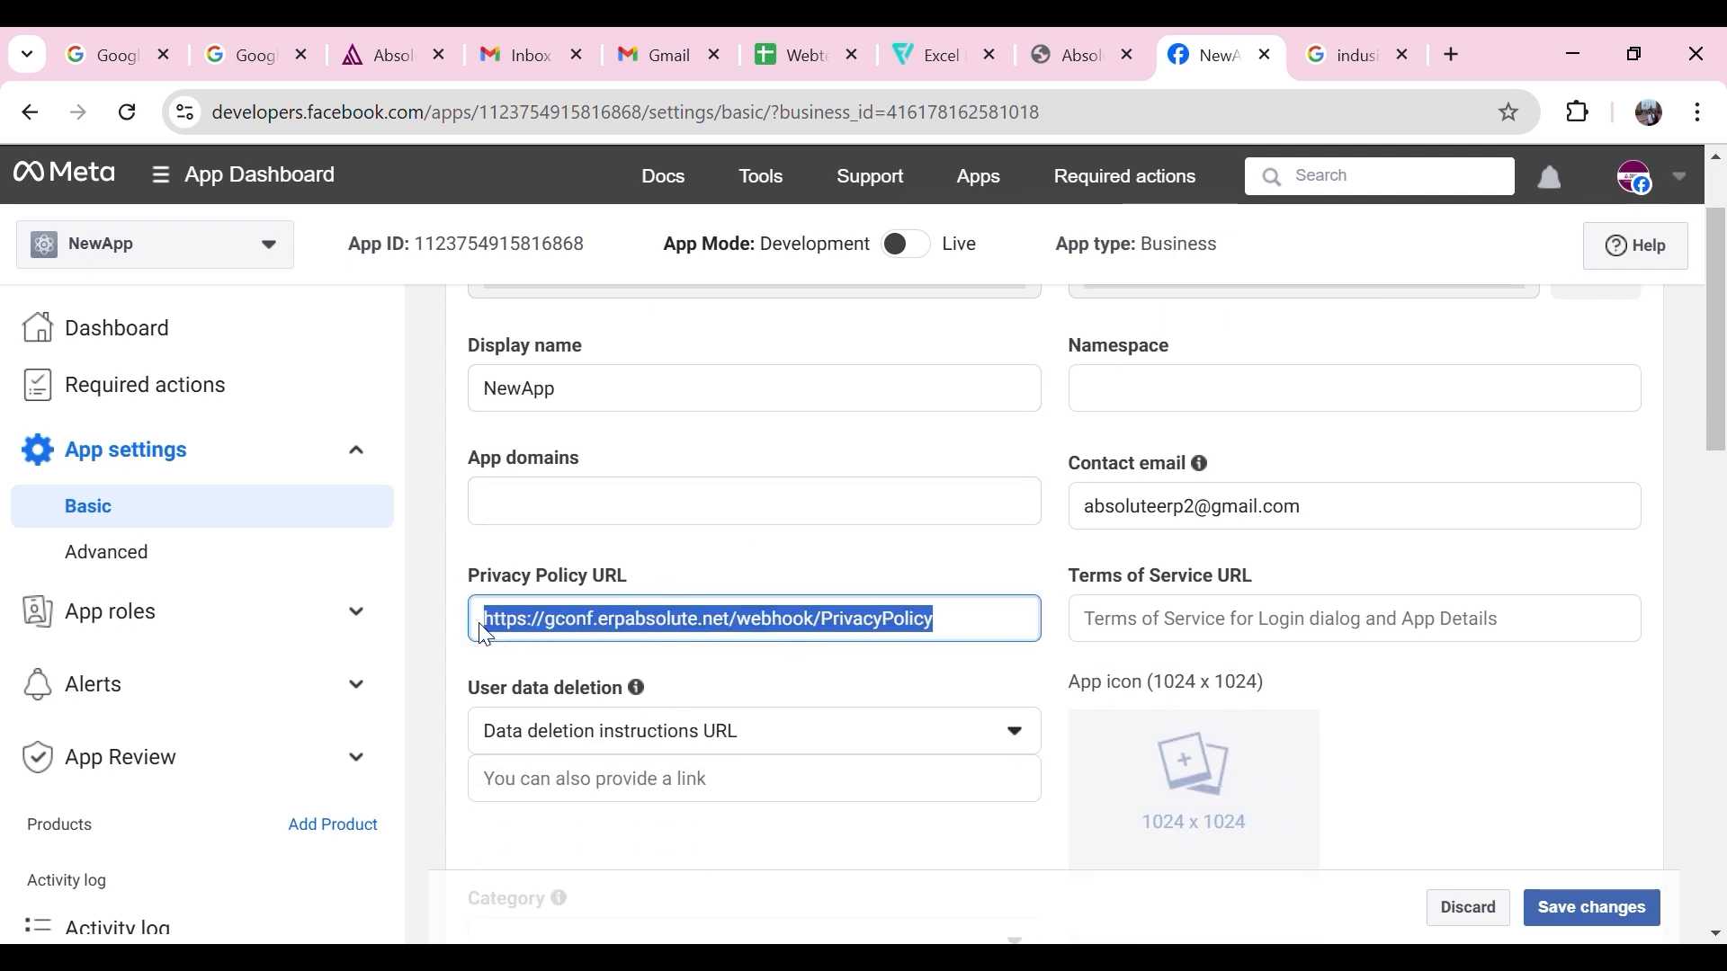
click(869, 656)
click(1000, 633)
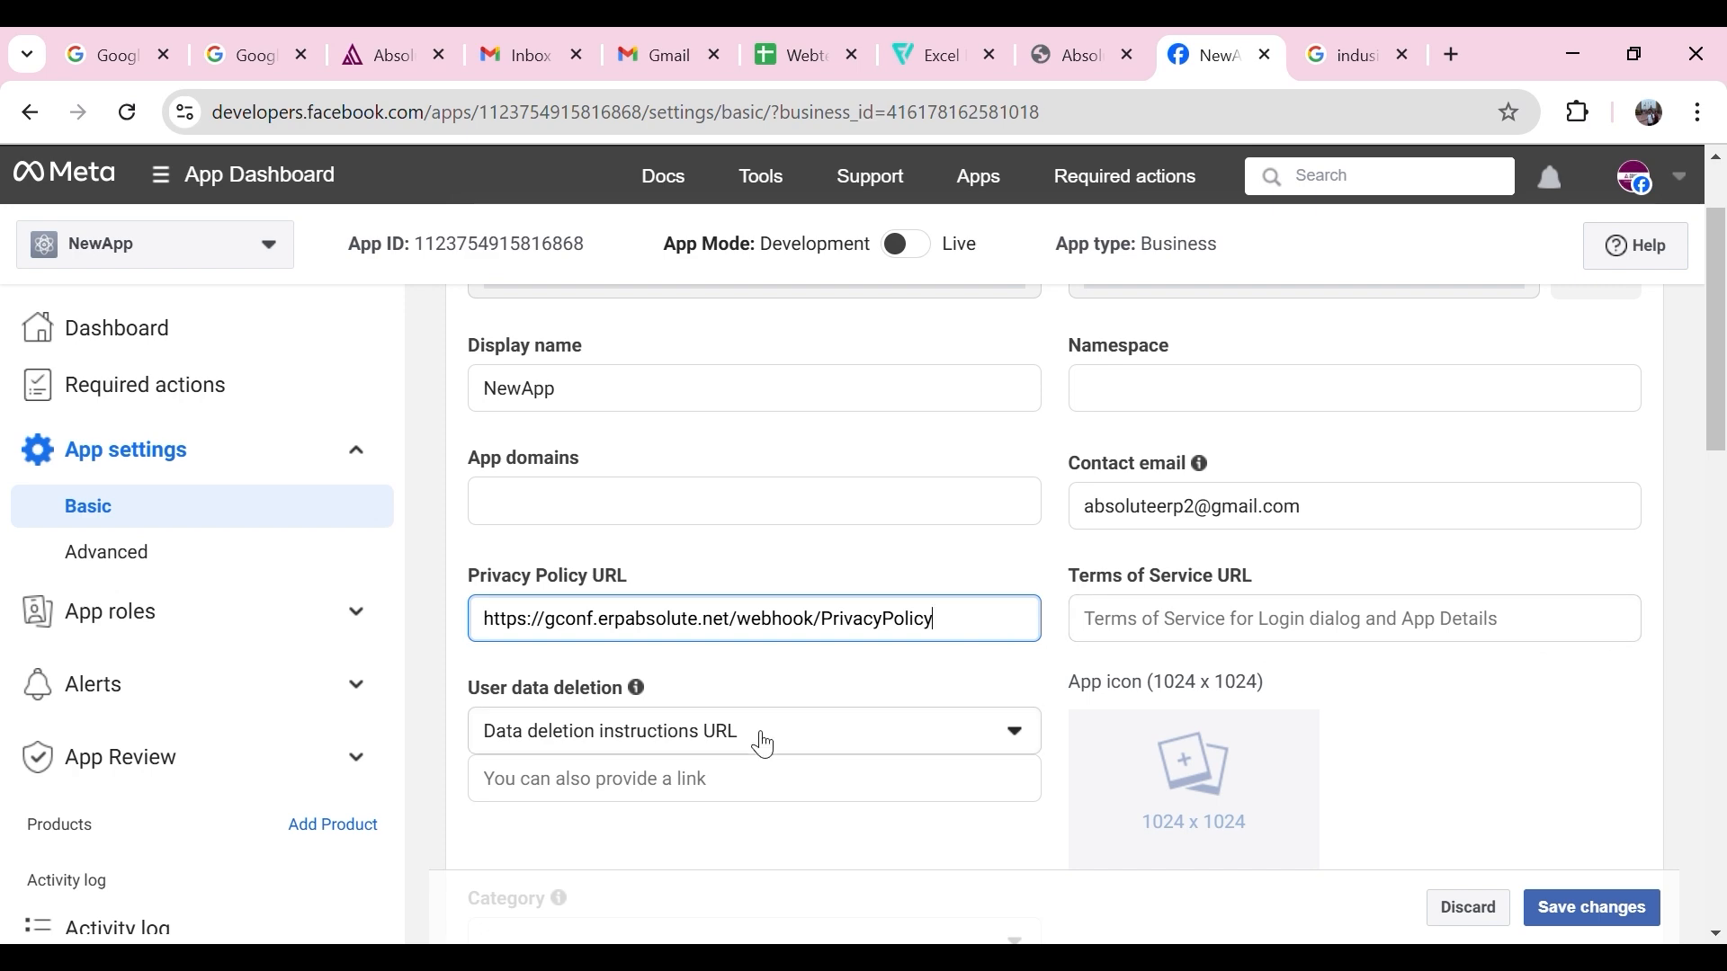
Set the app category to Business and pages
scroll(759, 740, down, 2)
click(998, 684)
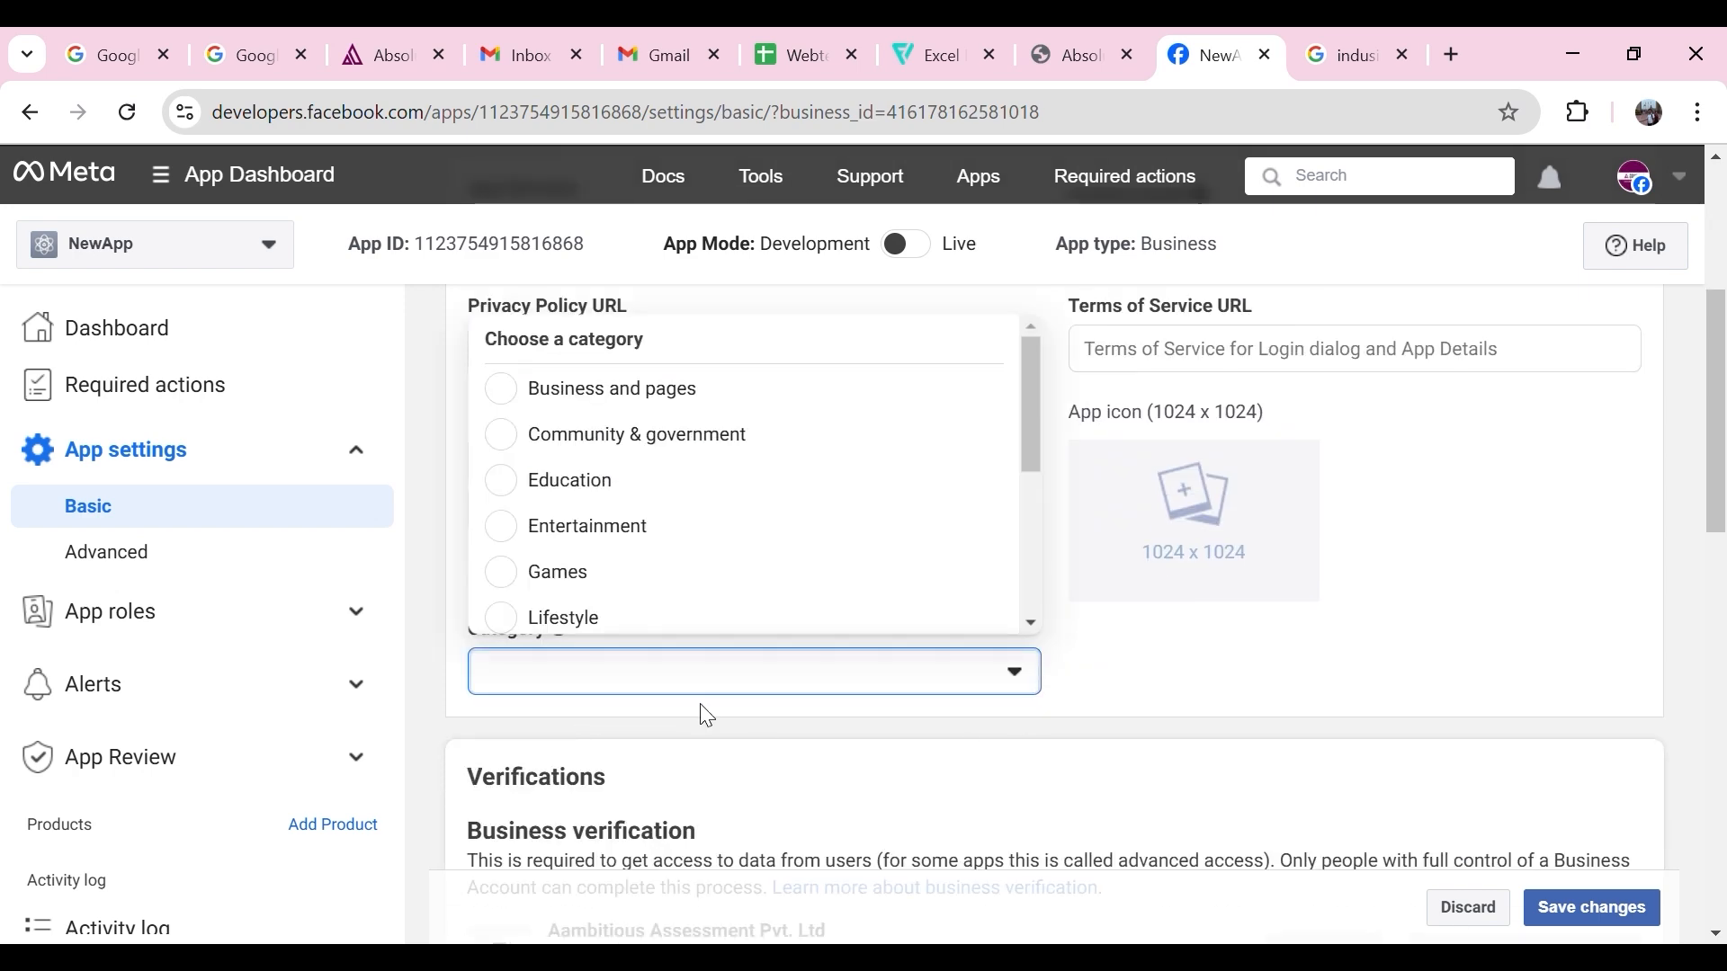
click(532, 389)
Upload the purple triangular logo as the app icon and save the basic settings
scroll(1083, 646, up, 2)
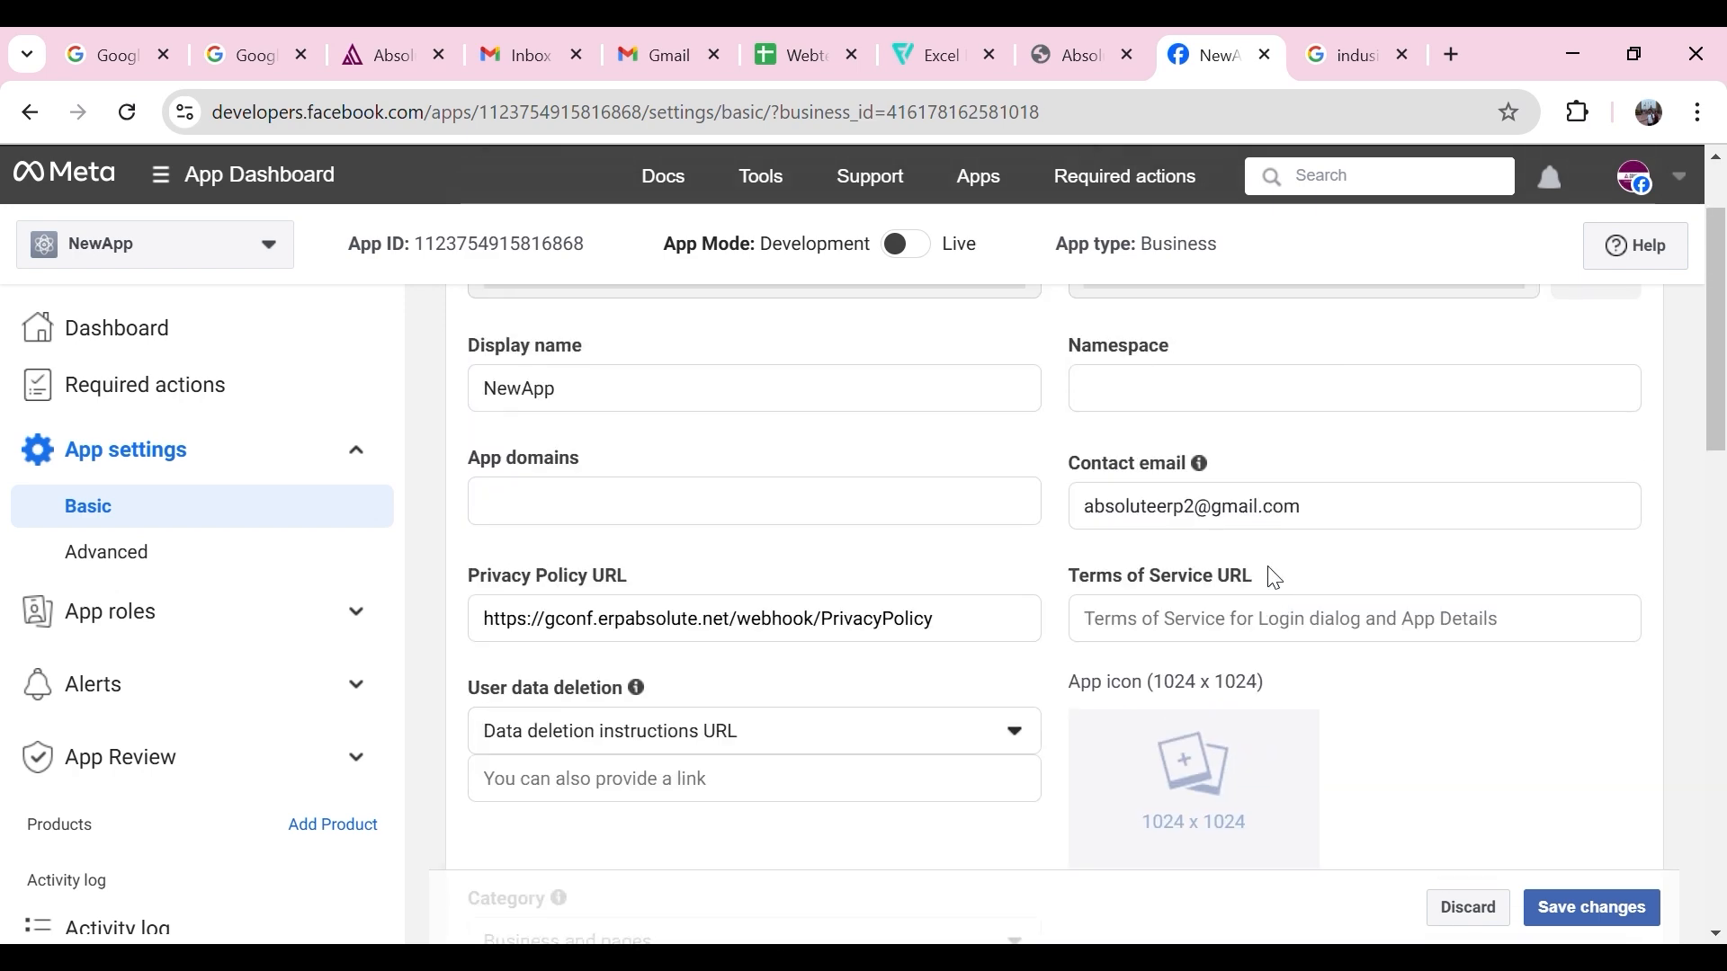
click(1202, 823)
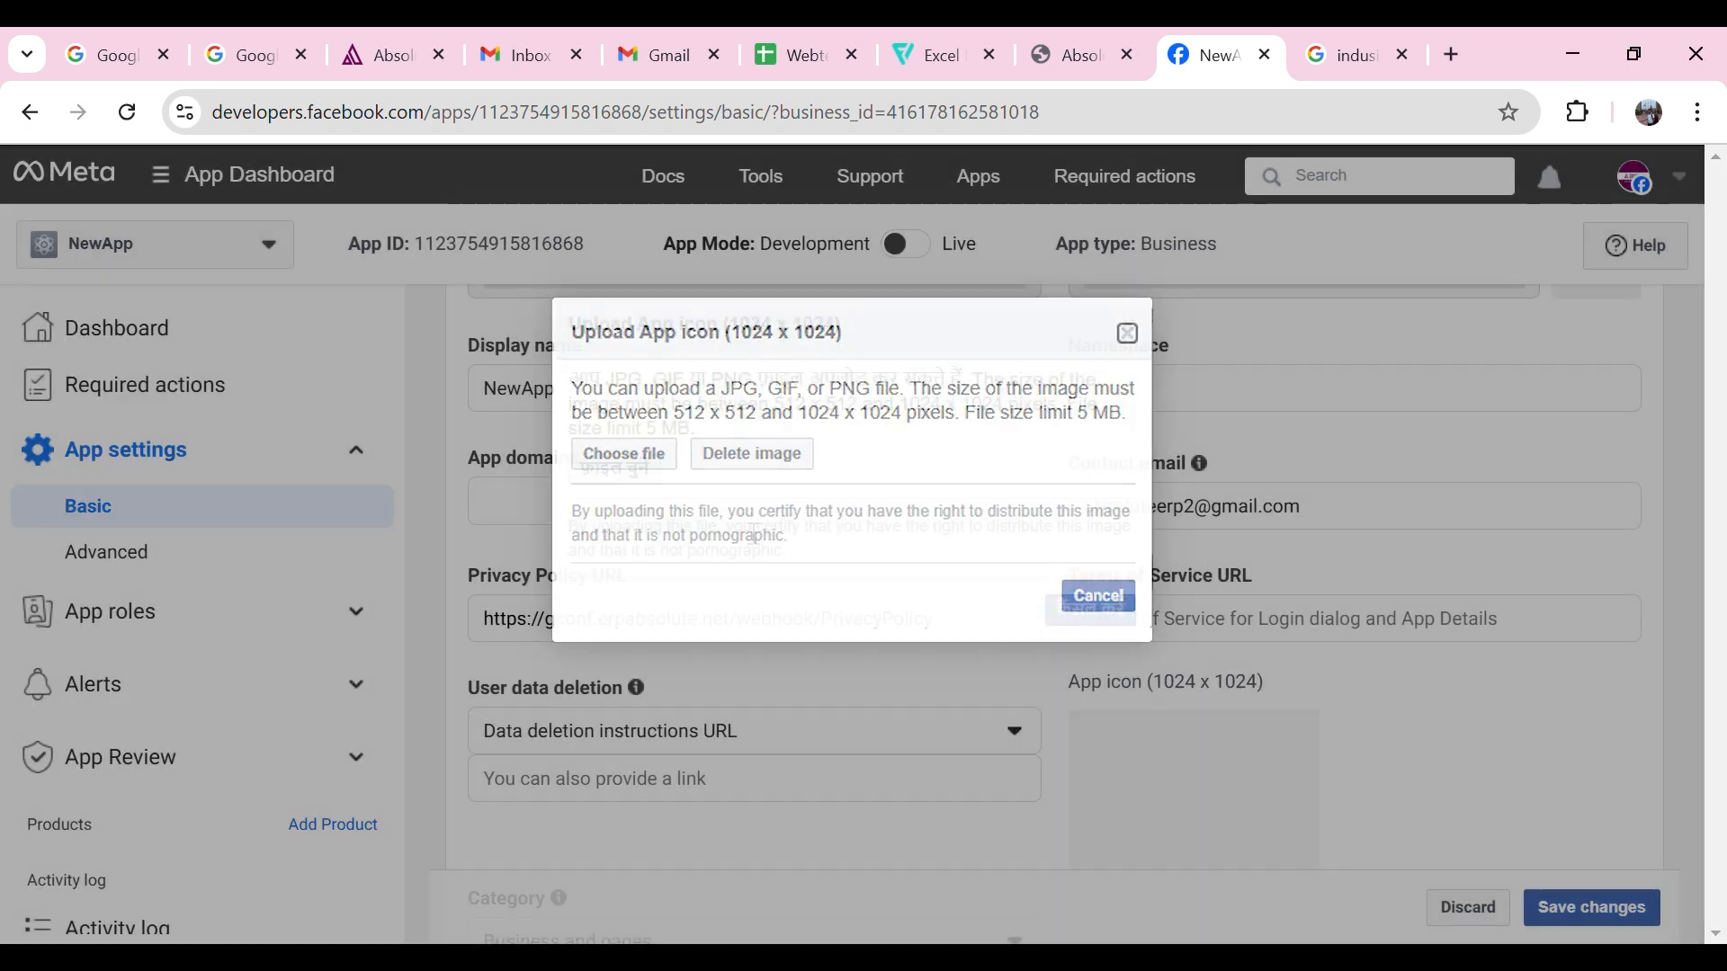
scroll(1148, 724, down, 3)
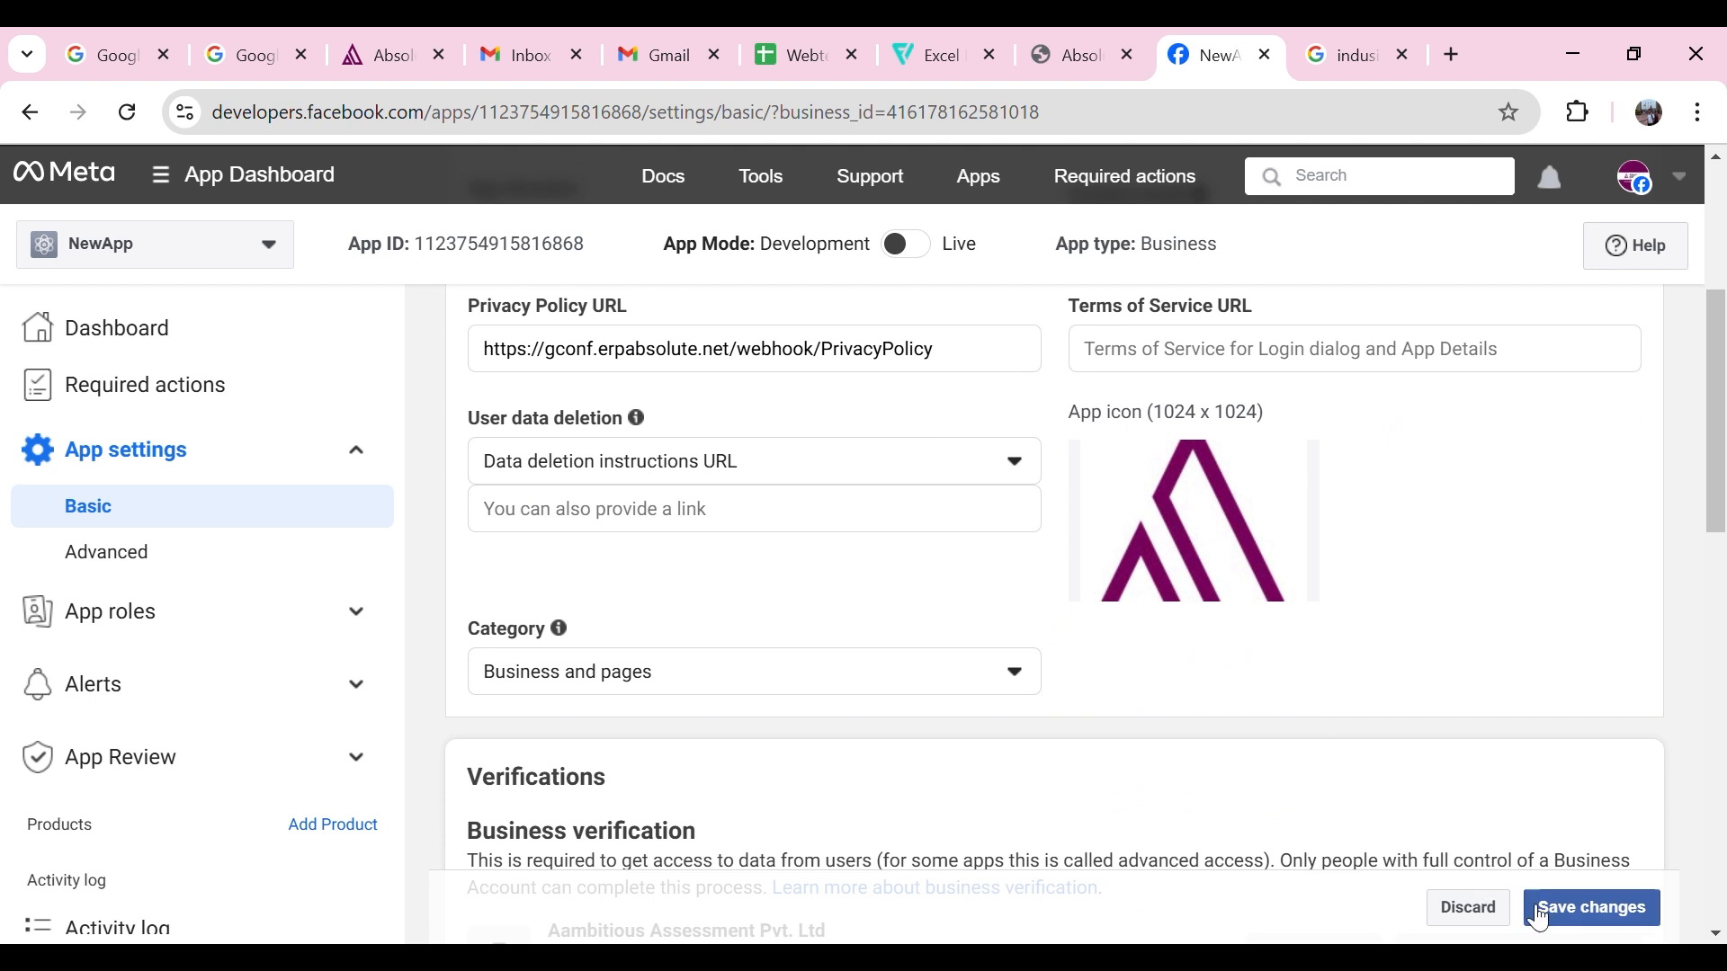
click(1536, 908)
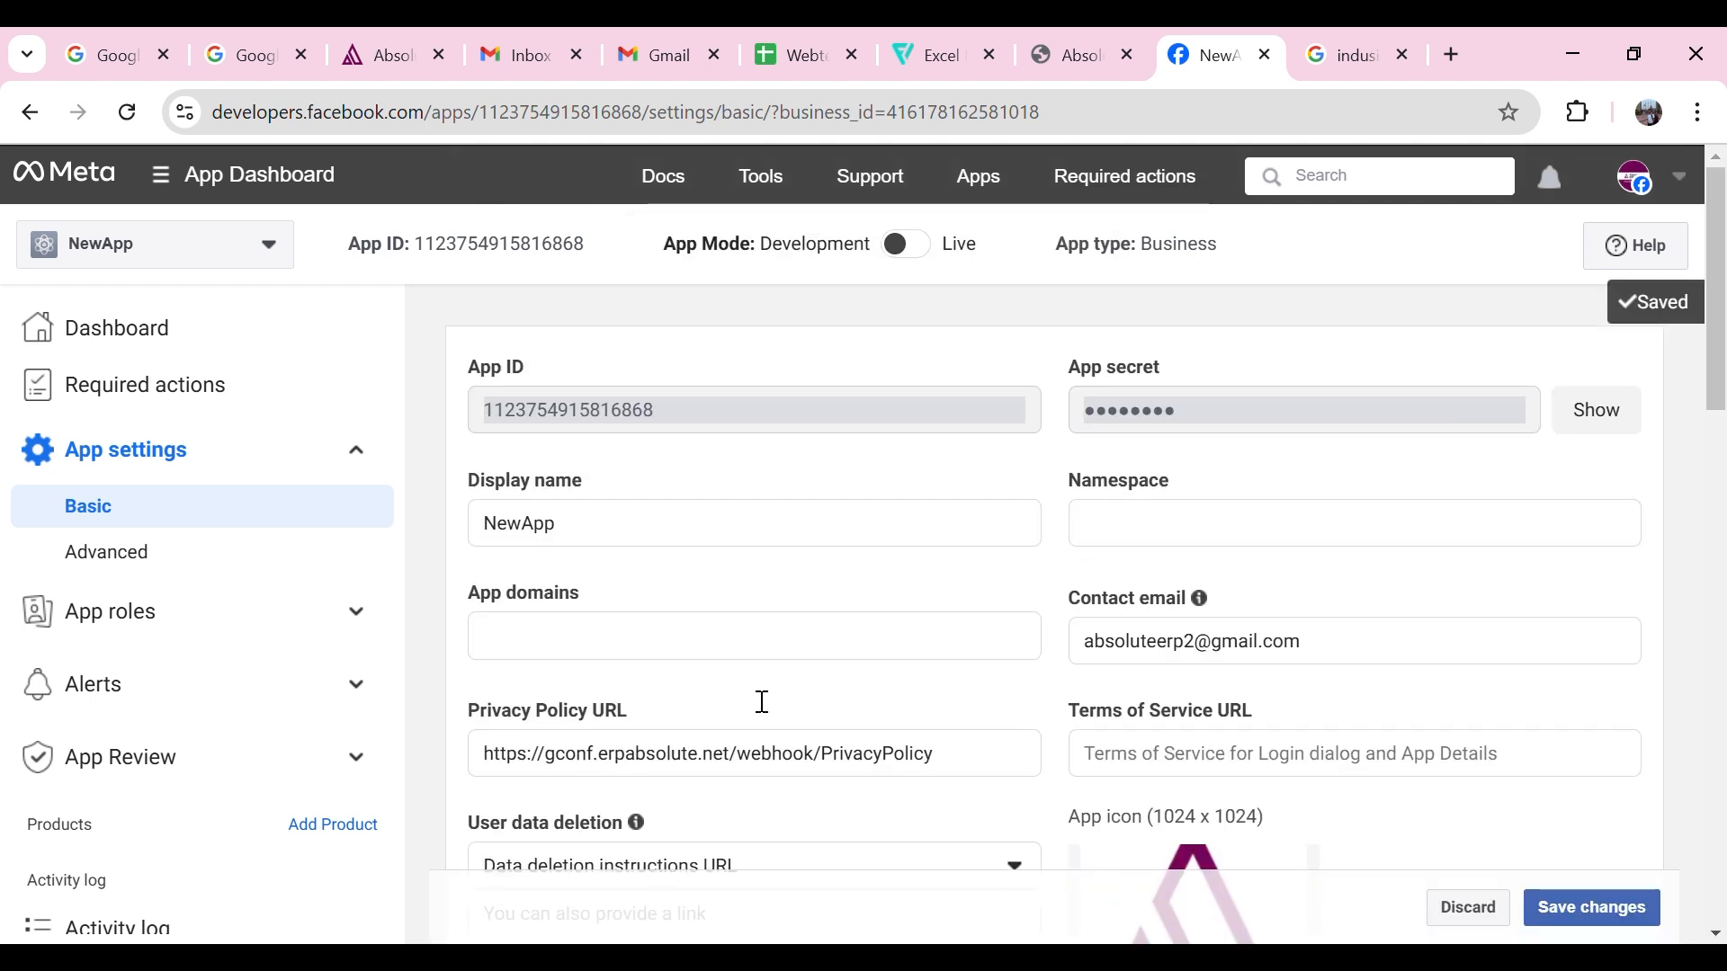
Switch the app mode from Development to Live and review the basic settings
scroll(785, 539, down, 1)
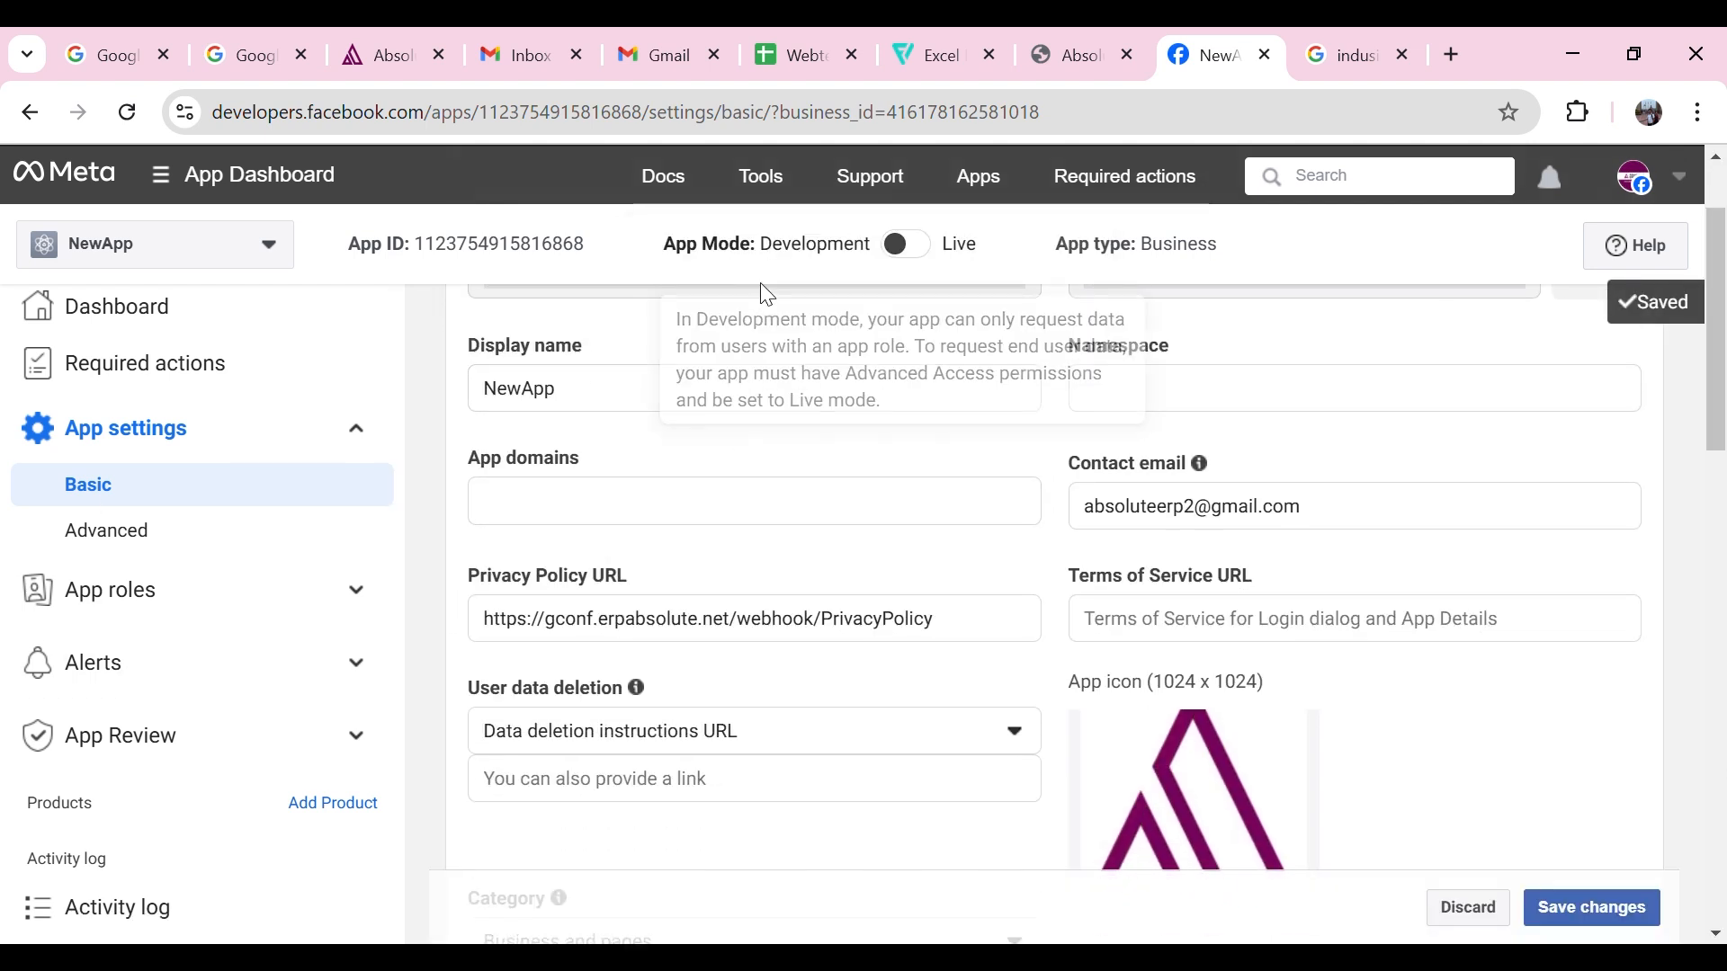
click(915, 255)
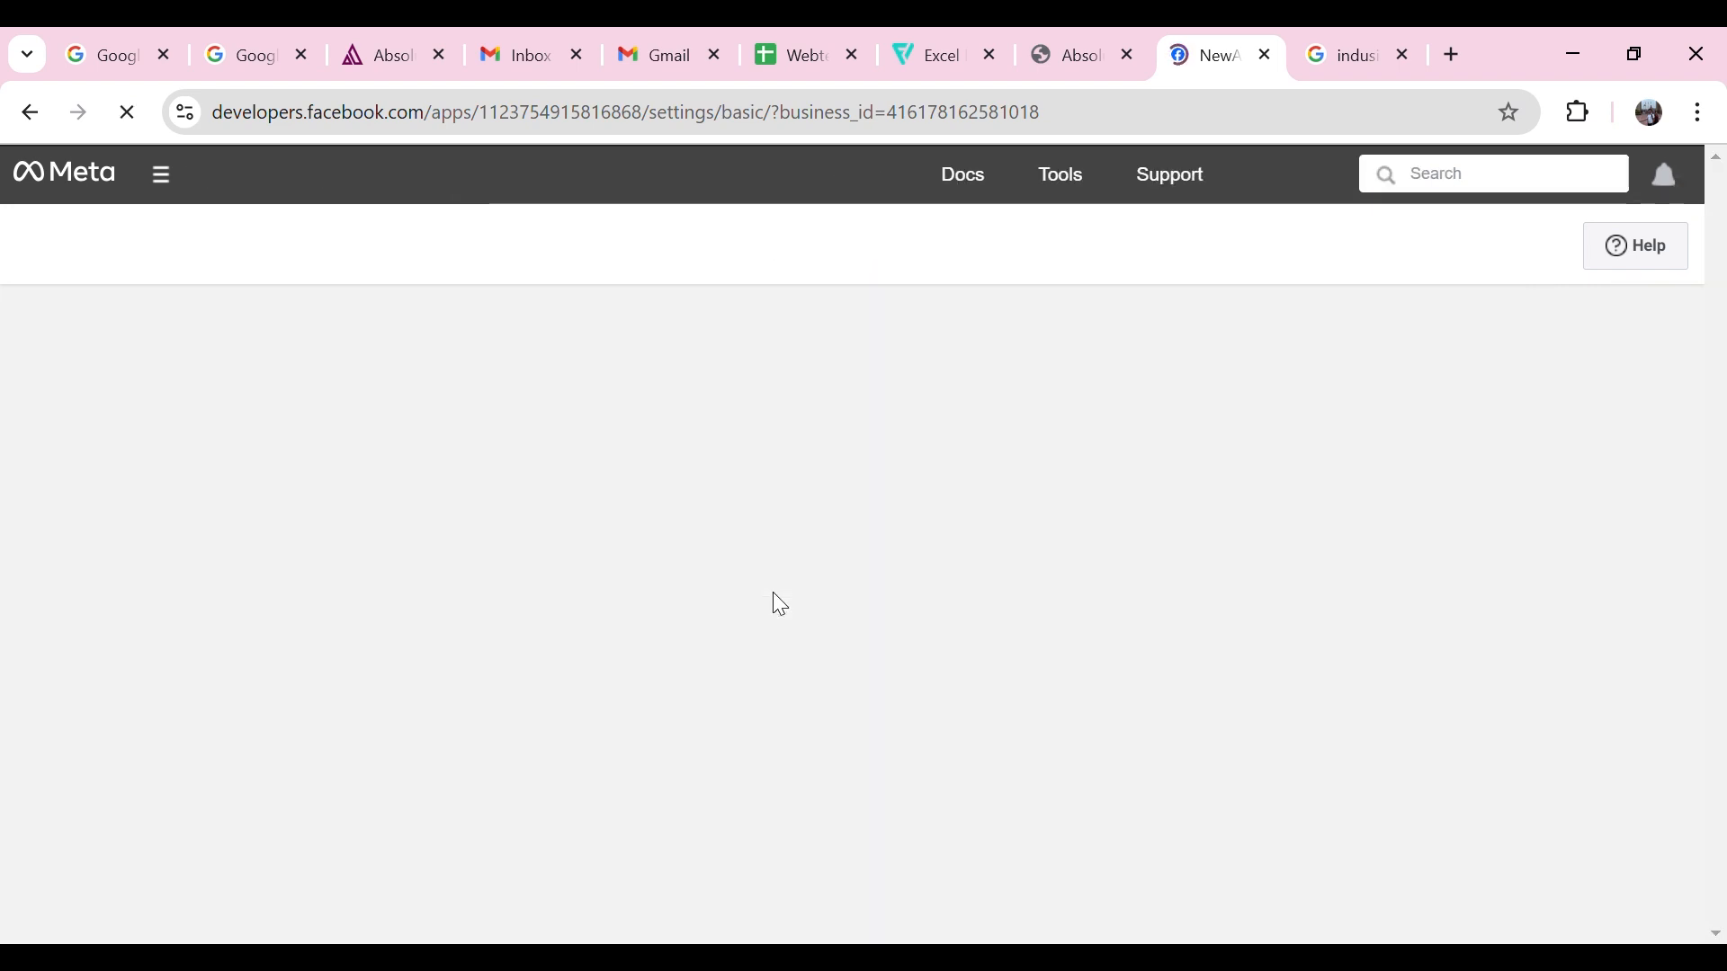
scroll(1169, 494, down, 3)
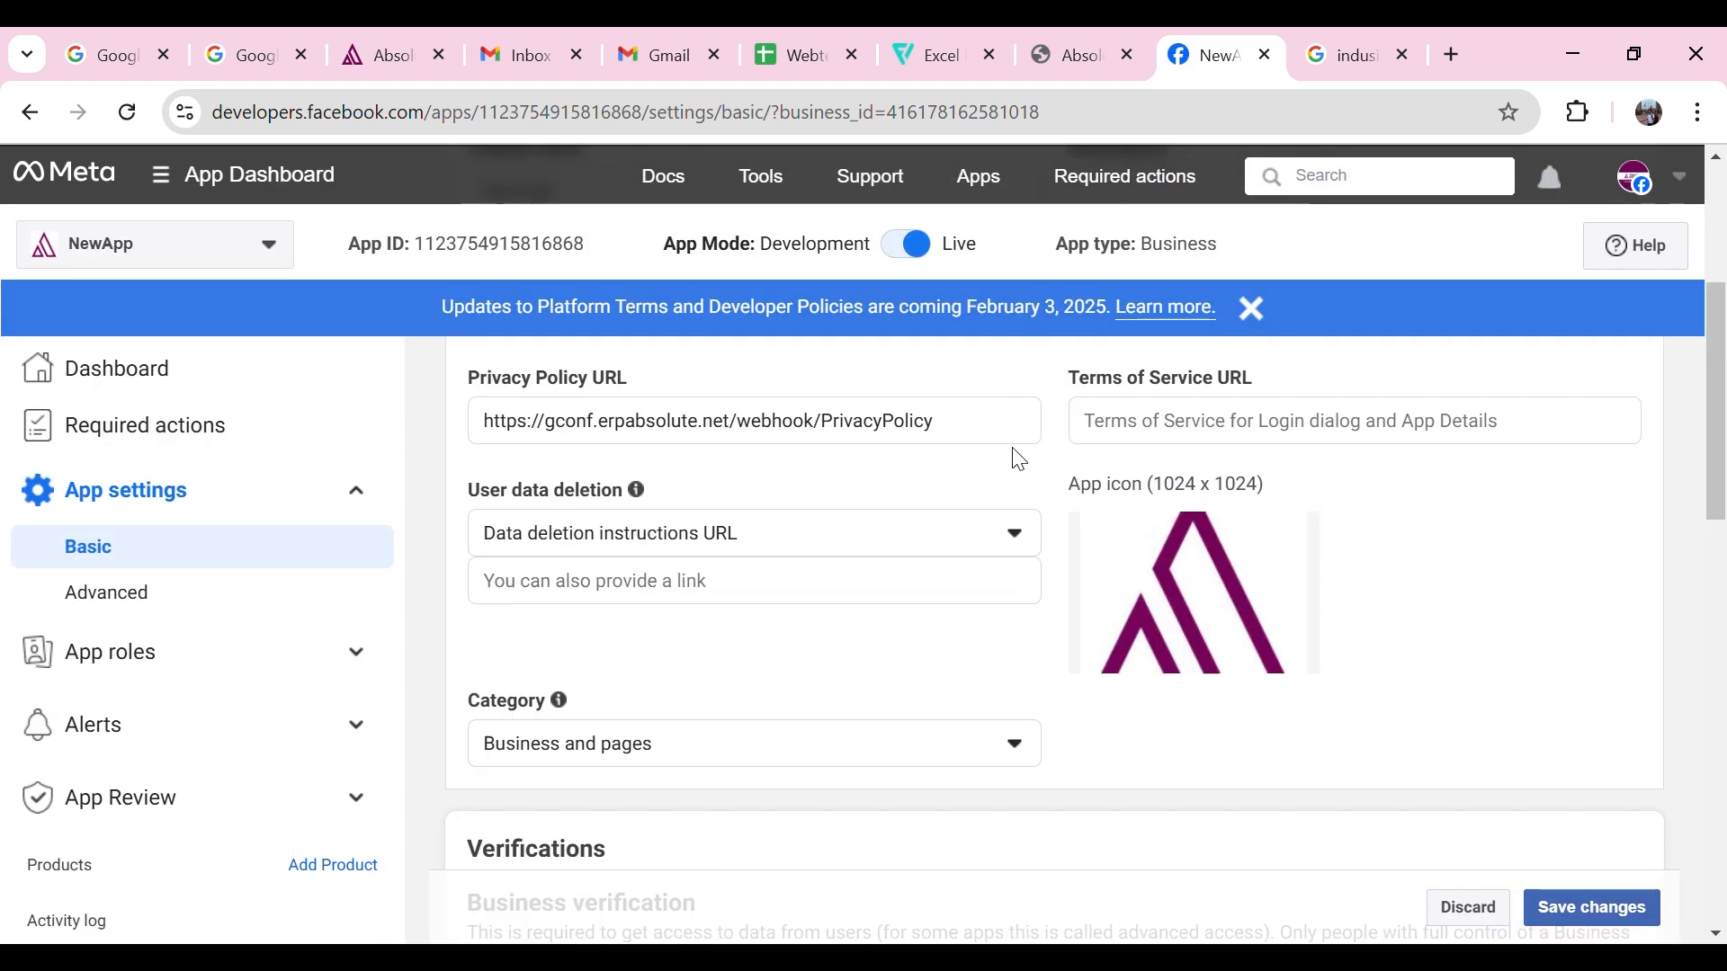
scroll(1014, 454, up, 3)
Open the Graph API Explorer and select NewApp as the Meta app
mouse_move(779, 194)
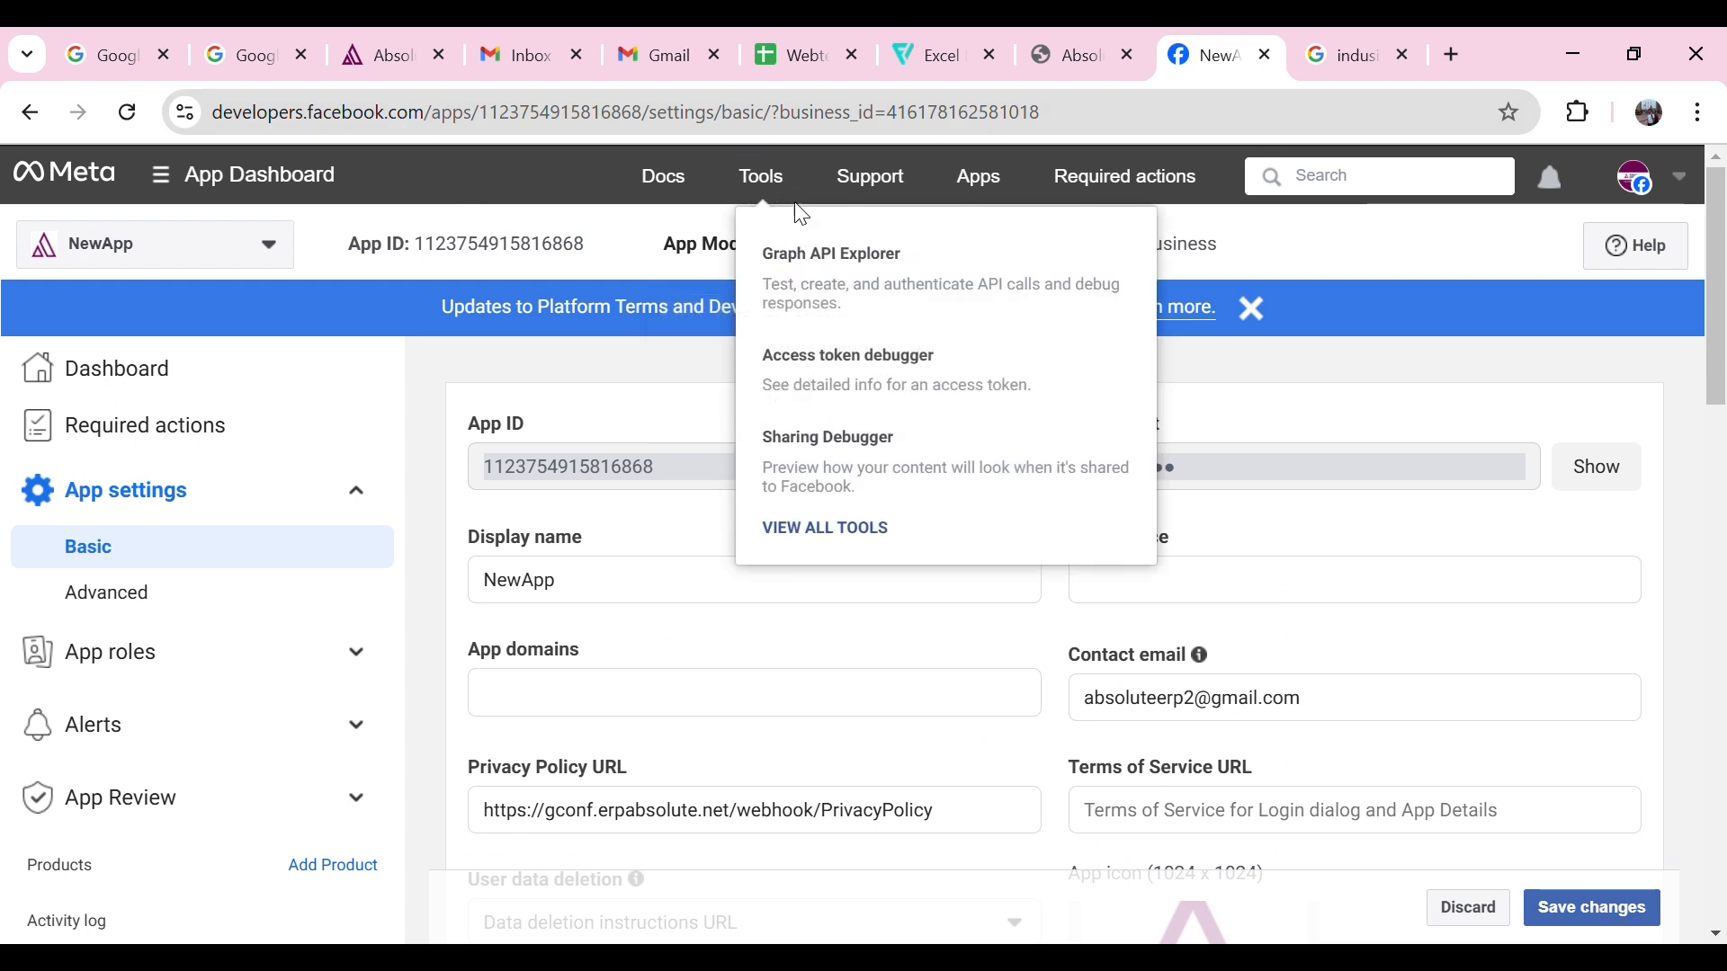
click(814, 256)
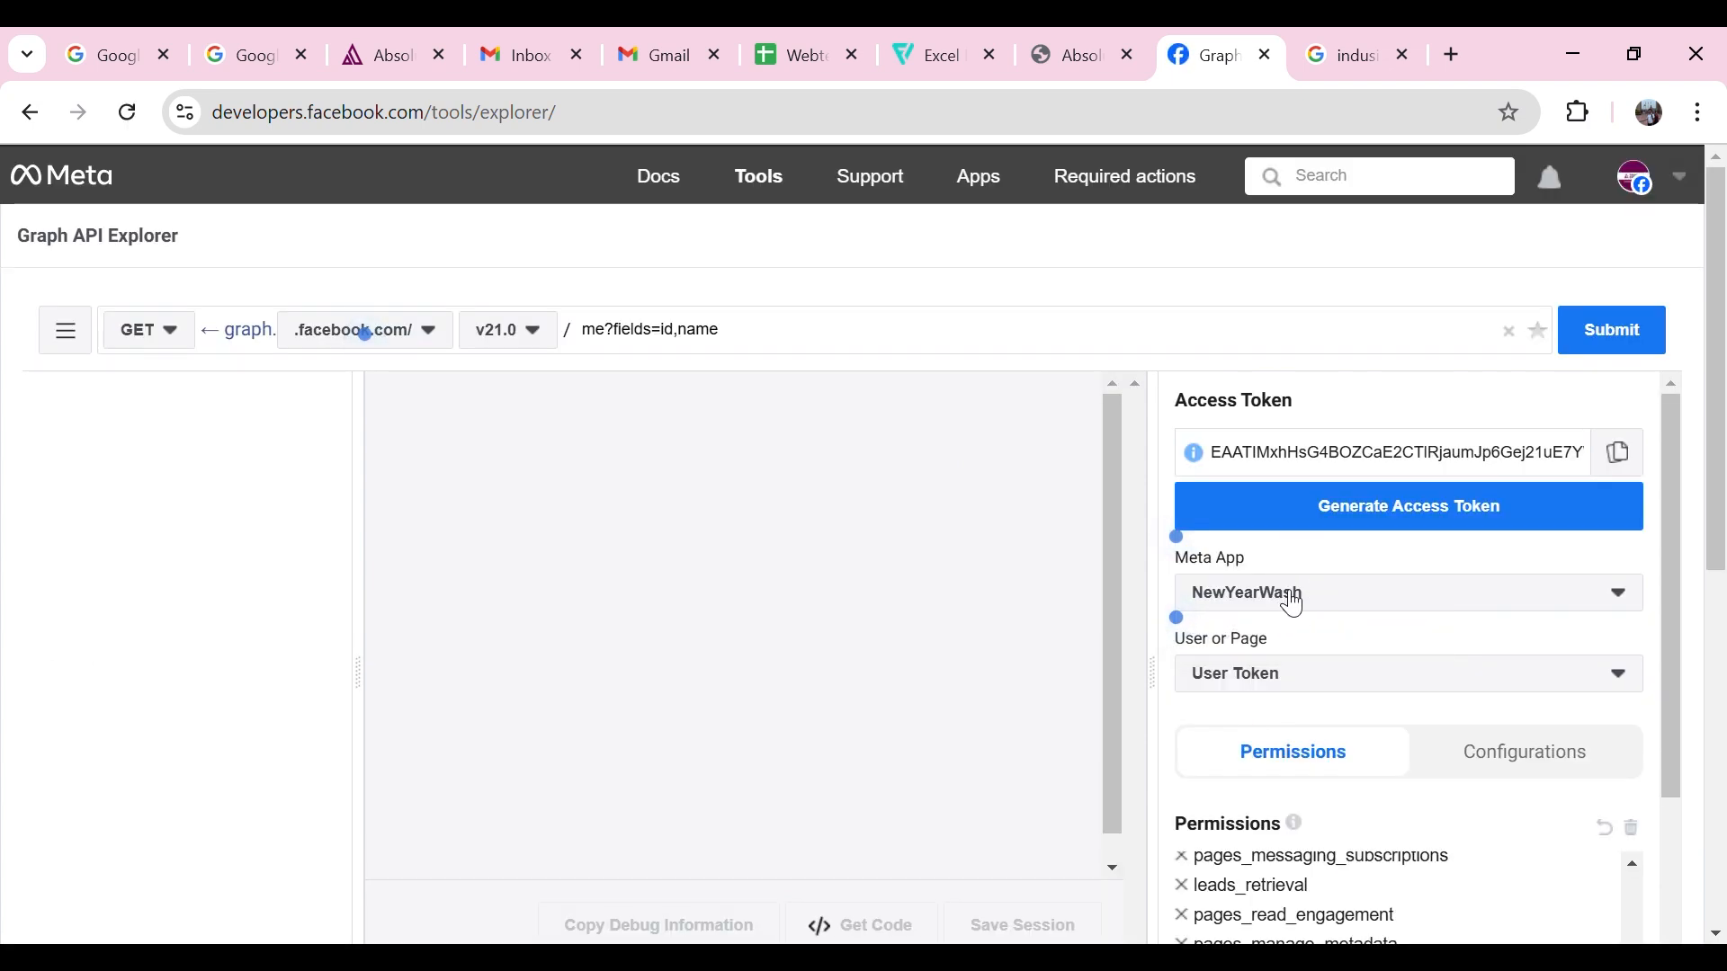
click(1519, 609)
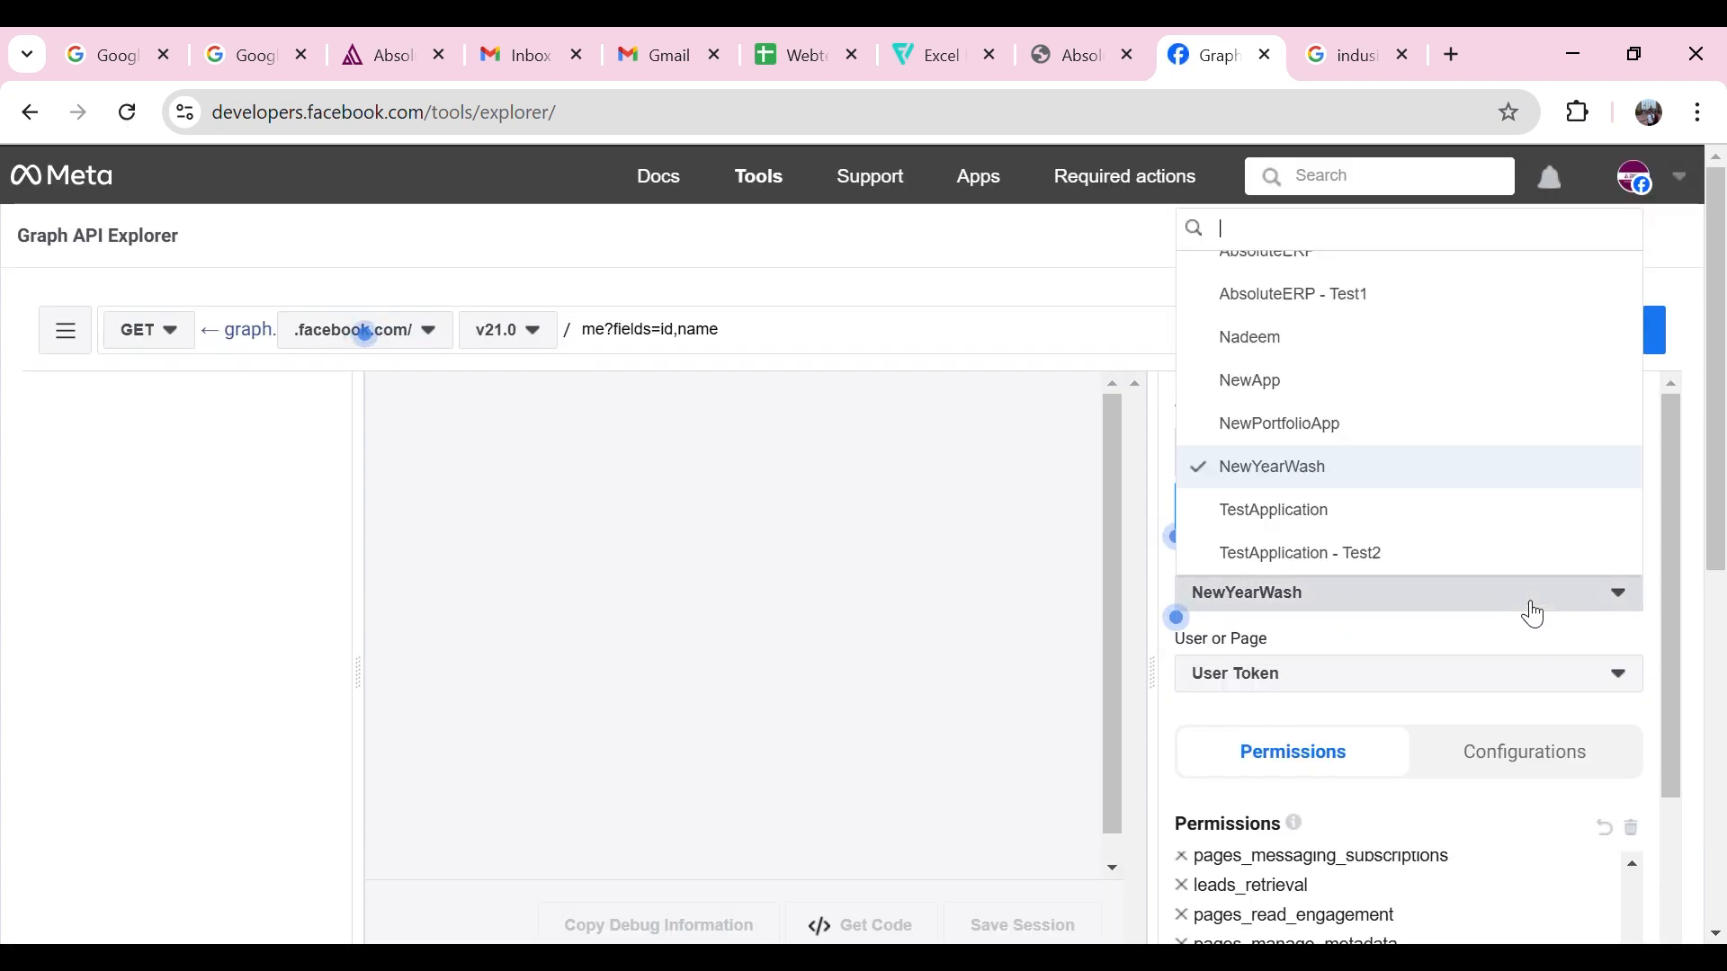
click(1263, 400)
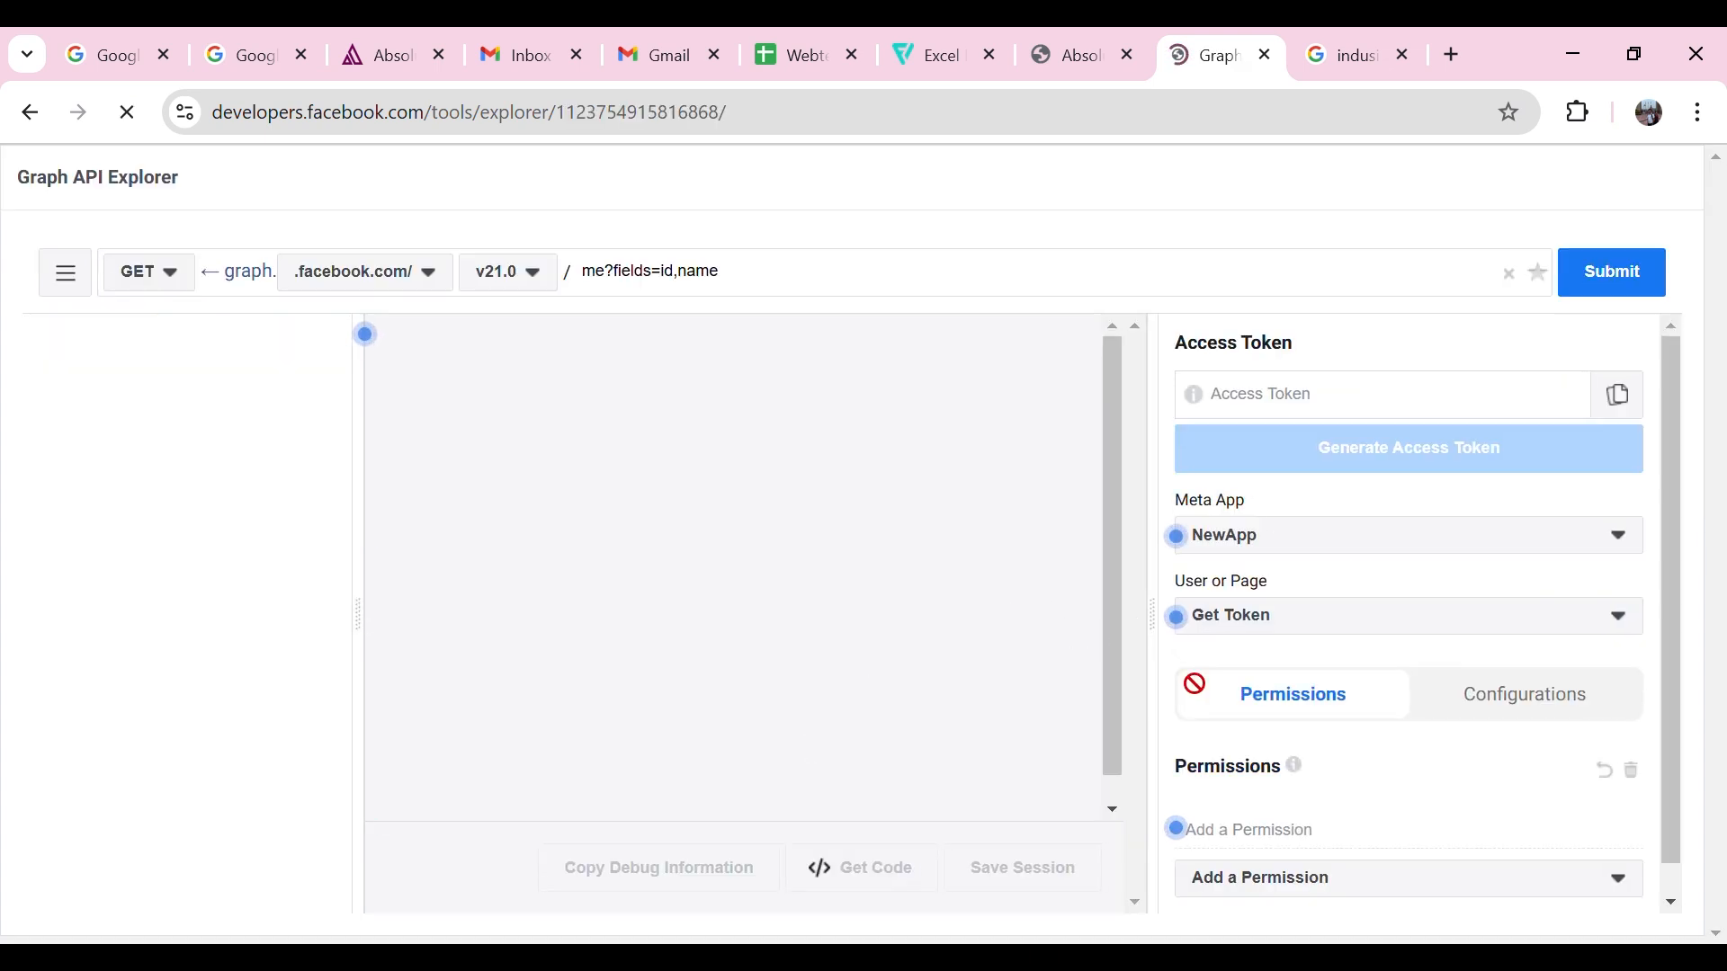
Add the email and pages_show_list permissions to NewApp's access token request
scroll(1341, 629, down, 2)
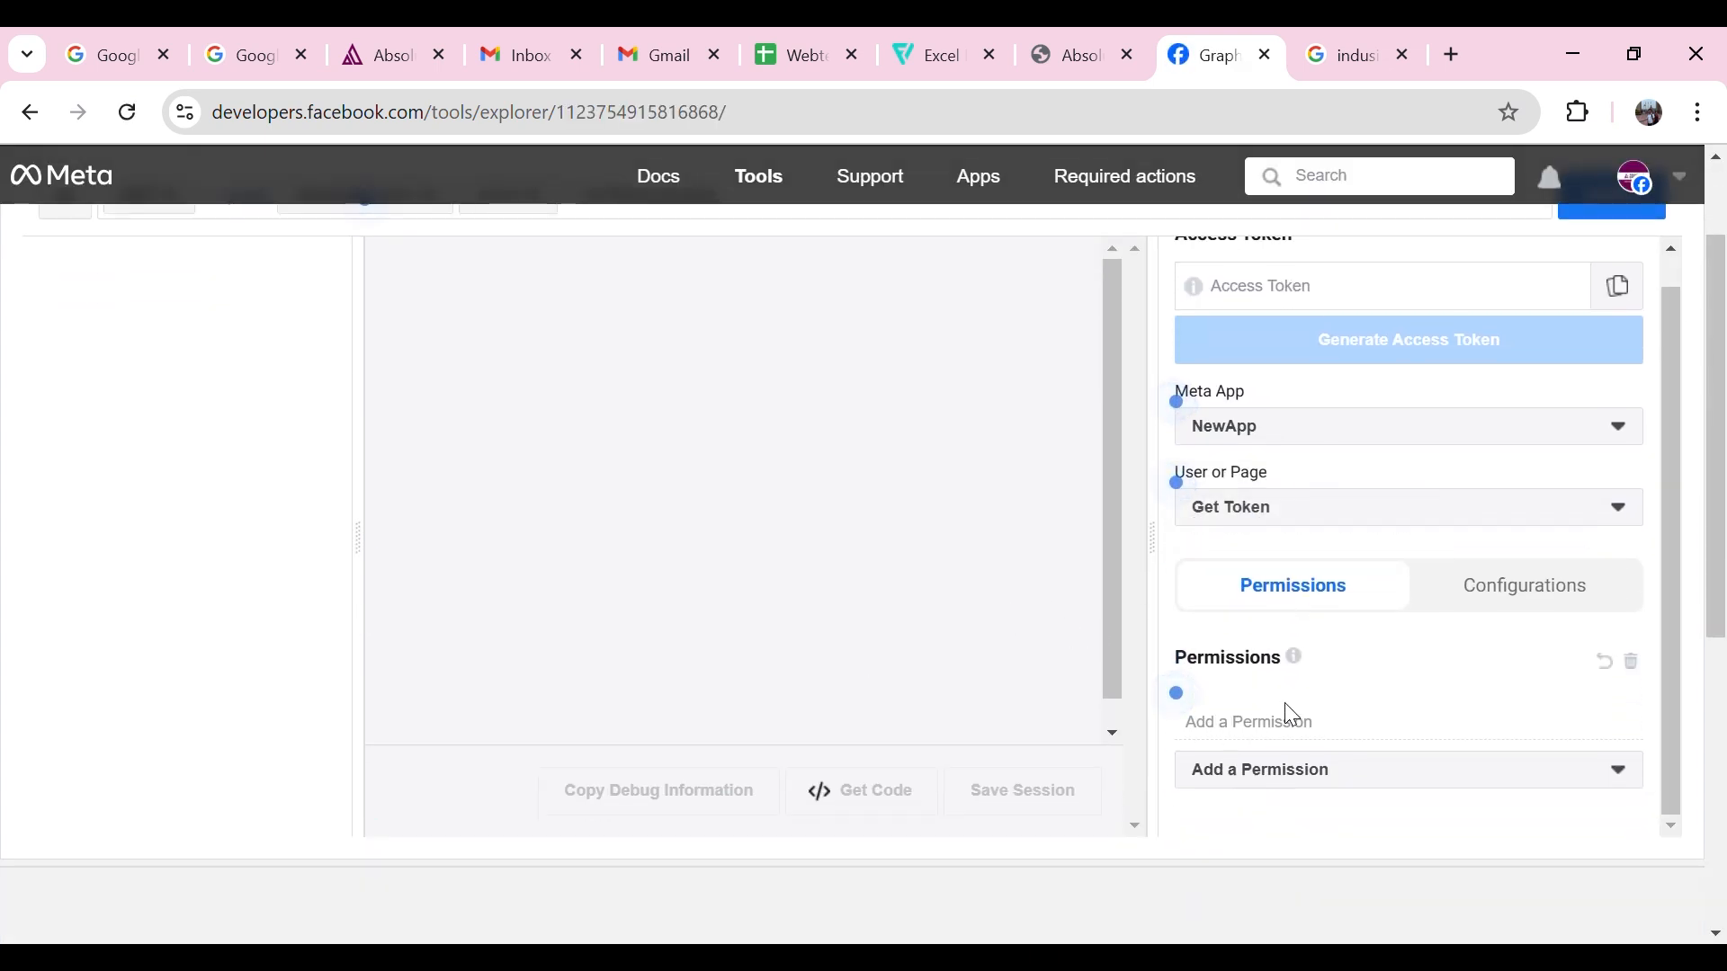
click(1292, 717)
scroll(1322, 711, down, 2)
text(email)
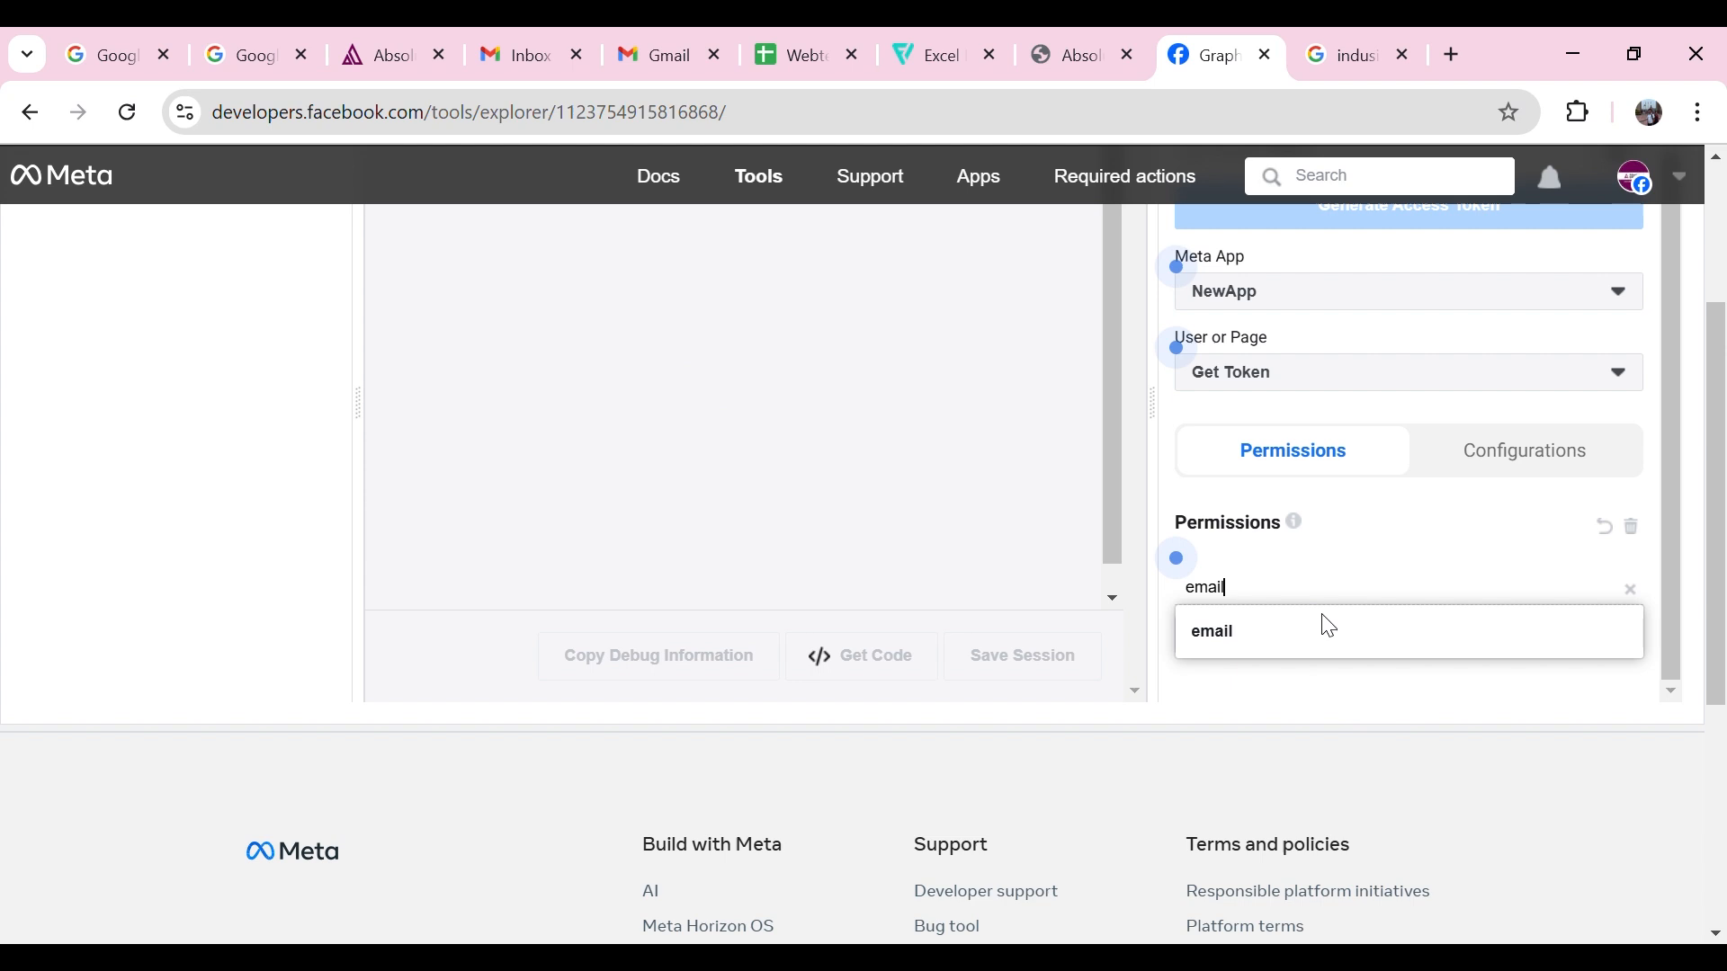
click(1280, 651)
text(pages_show_list)
click(1291, 653)
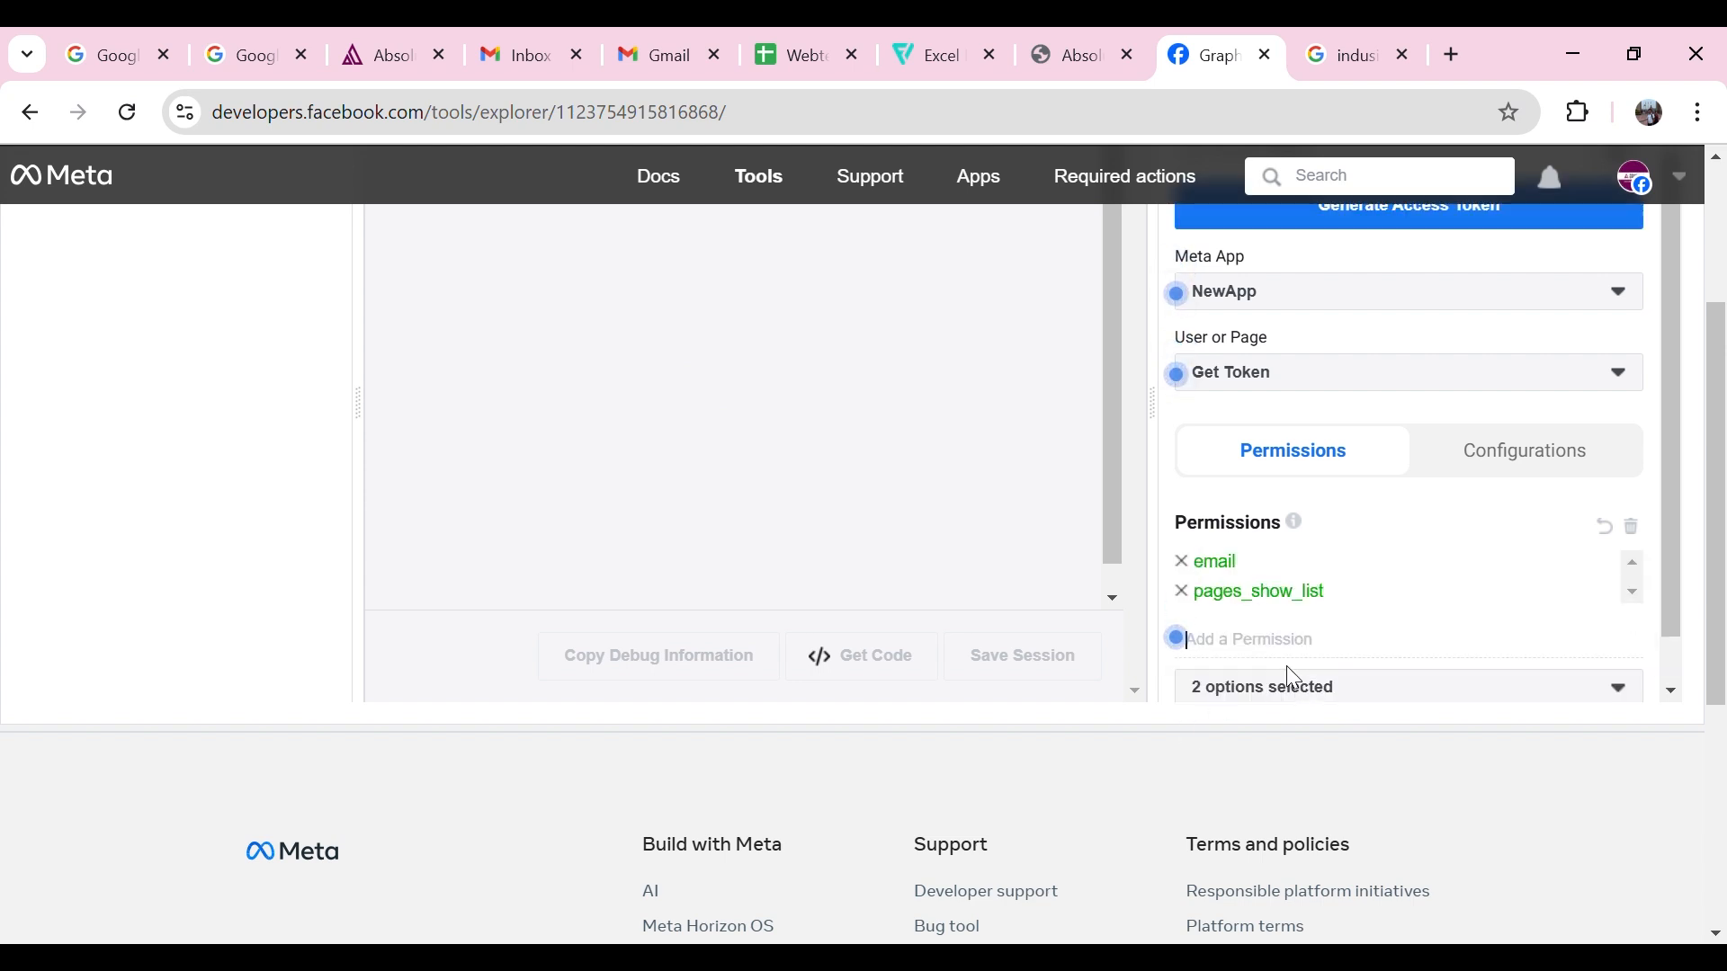
Add the ads_management, ads_read and business_management permissions
text(ads_management)
click(1259, 686)
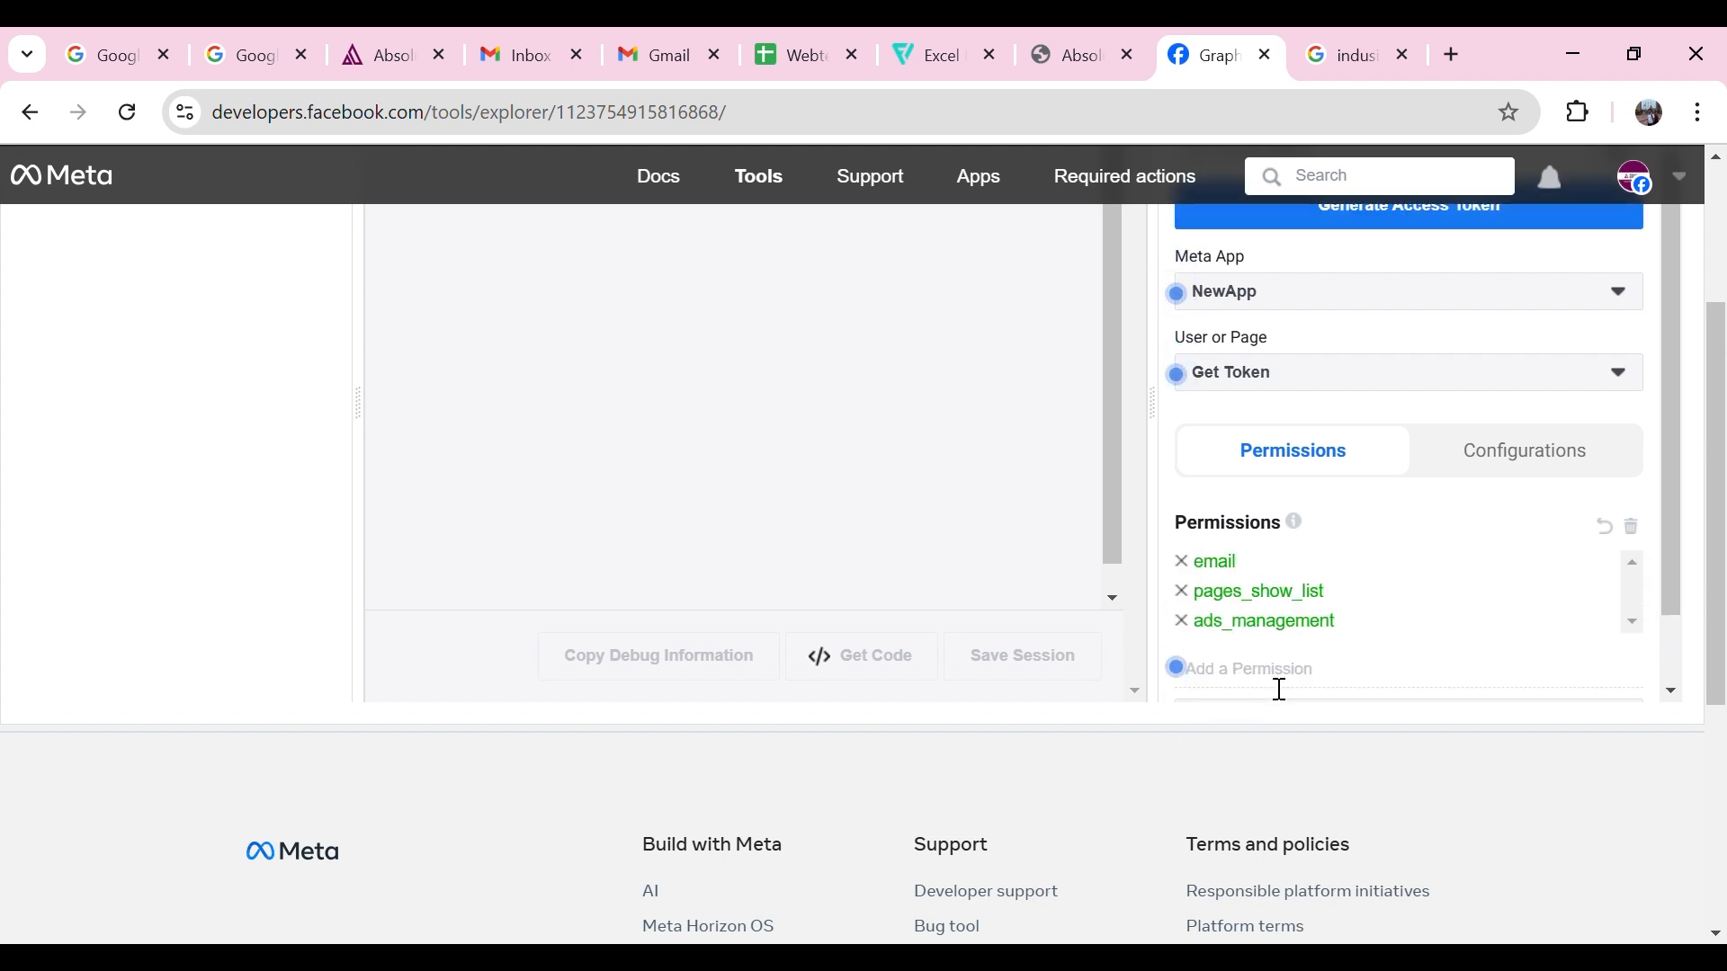
text(ads_read)
click(1246, 715)
scroll(1243, 699, down, 2)
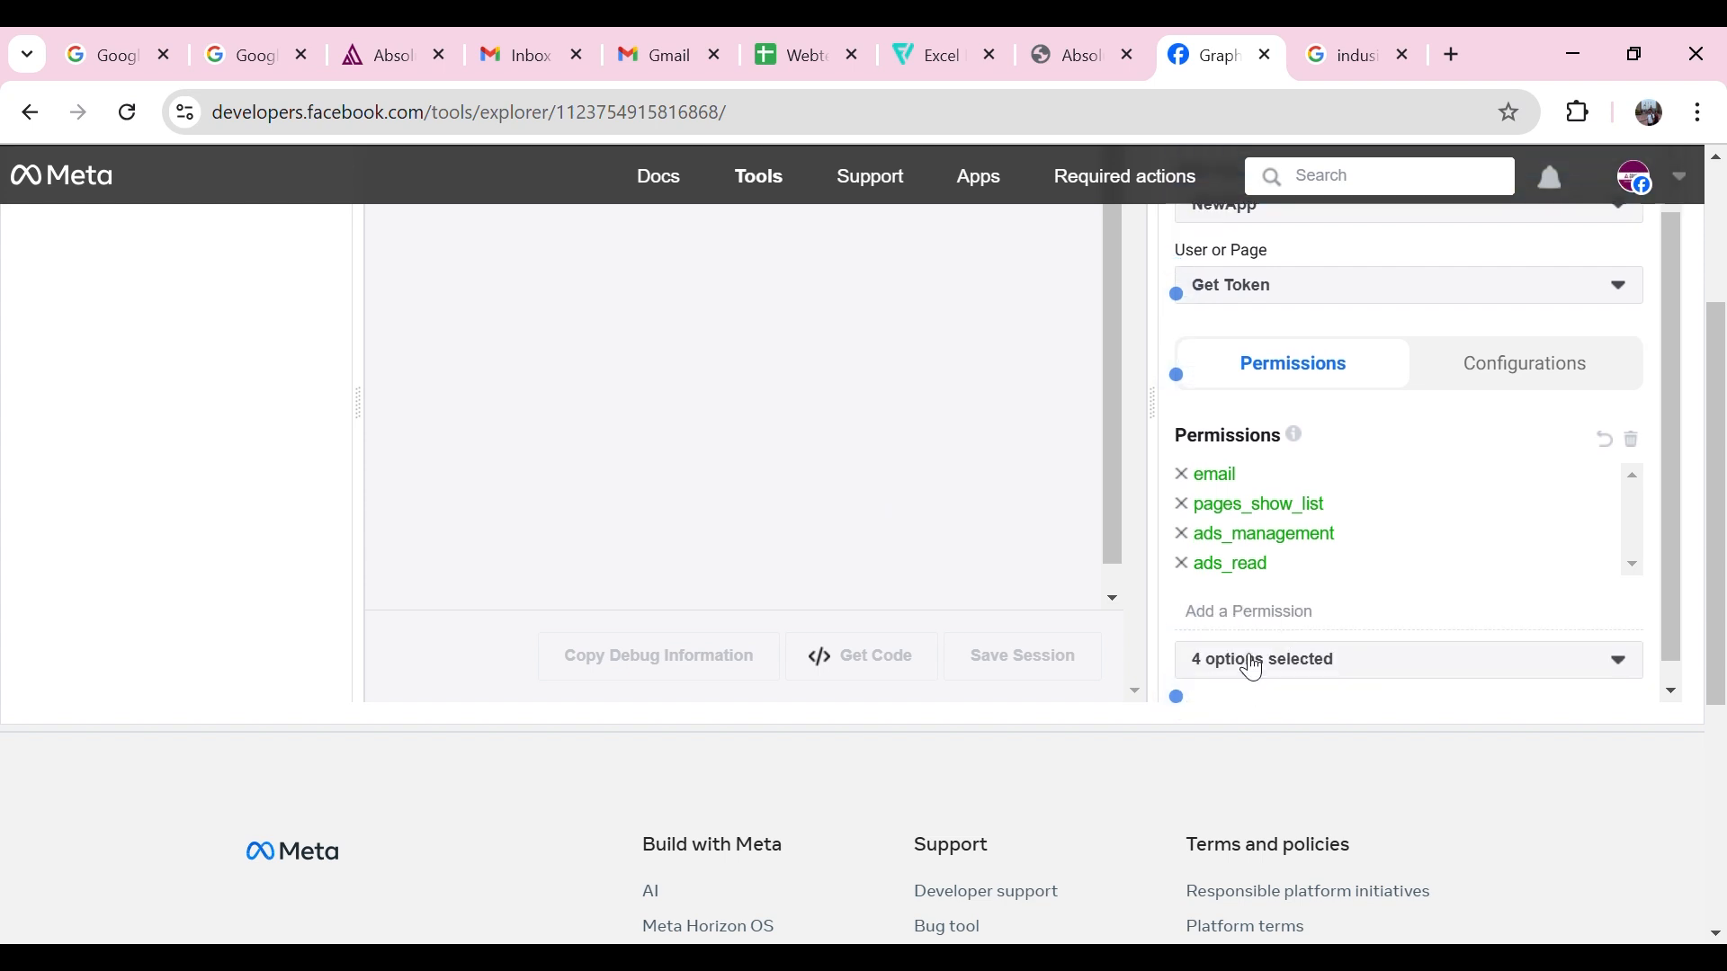
text(business_management)
click(1295, 622)
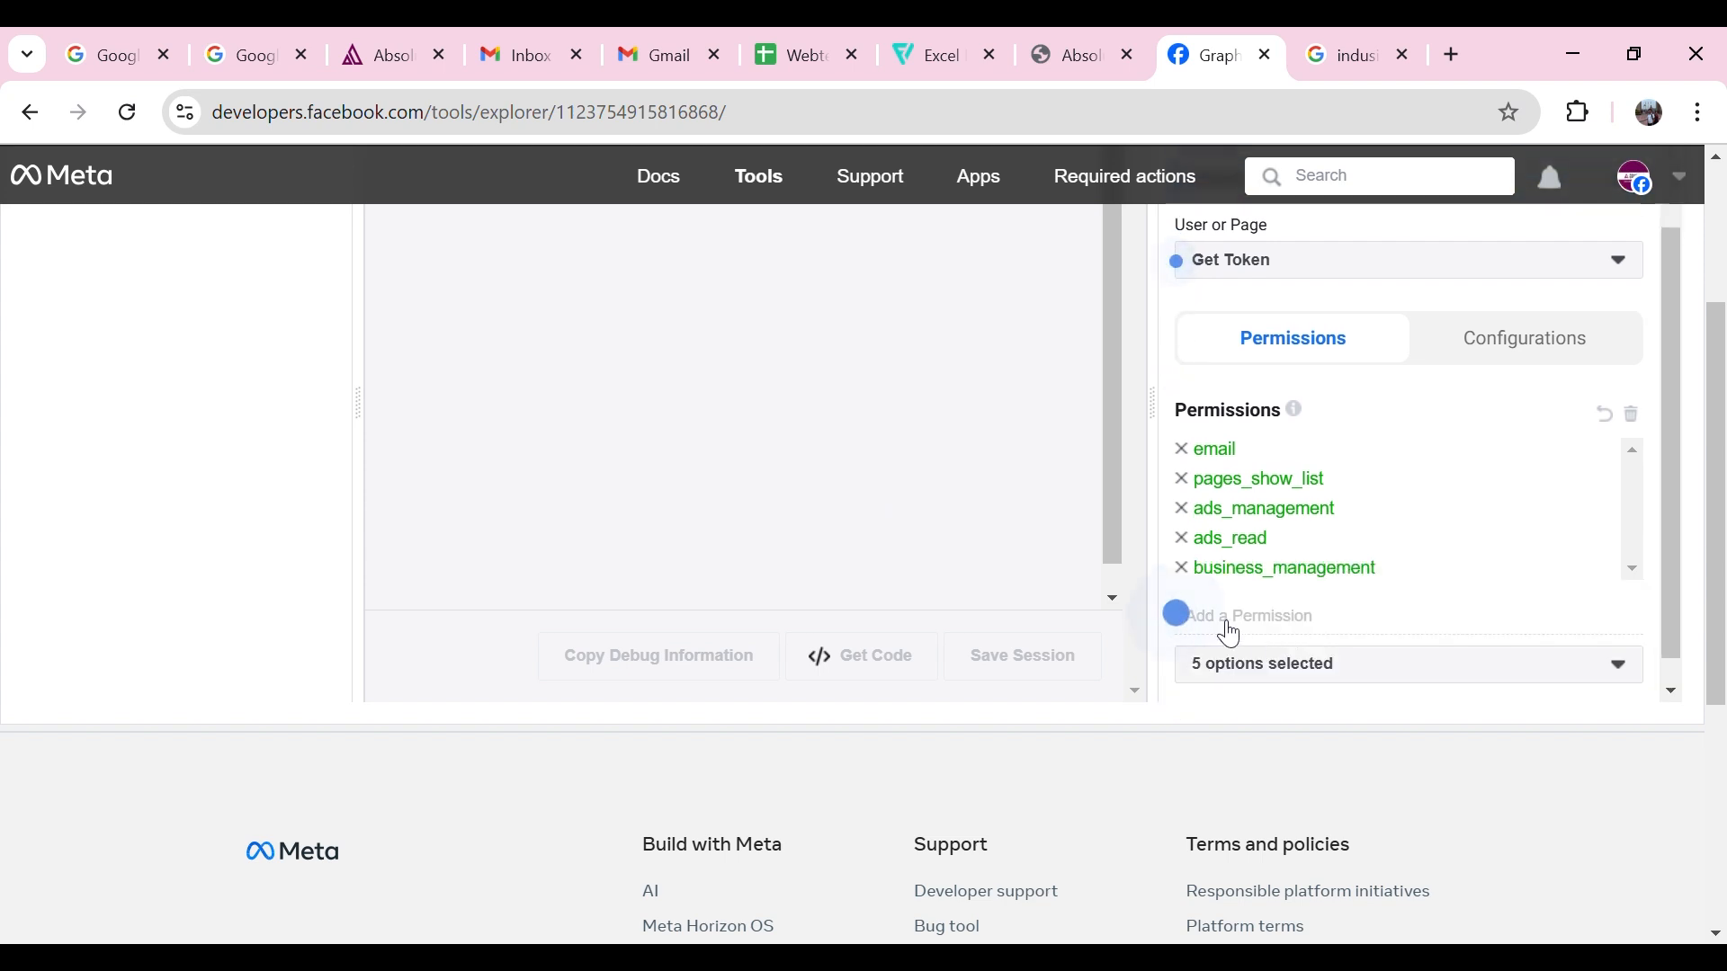
Add the pages_messaging and pages_messaging_subscriptions permissions to the token's permission list
click(1289, 627)
text(pages_messaging)
click(1297, 661)
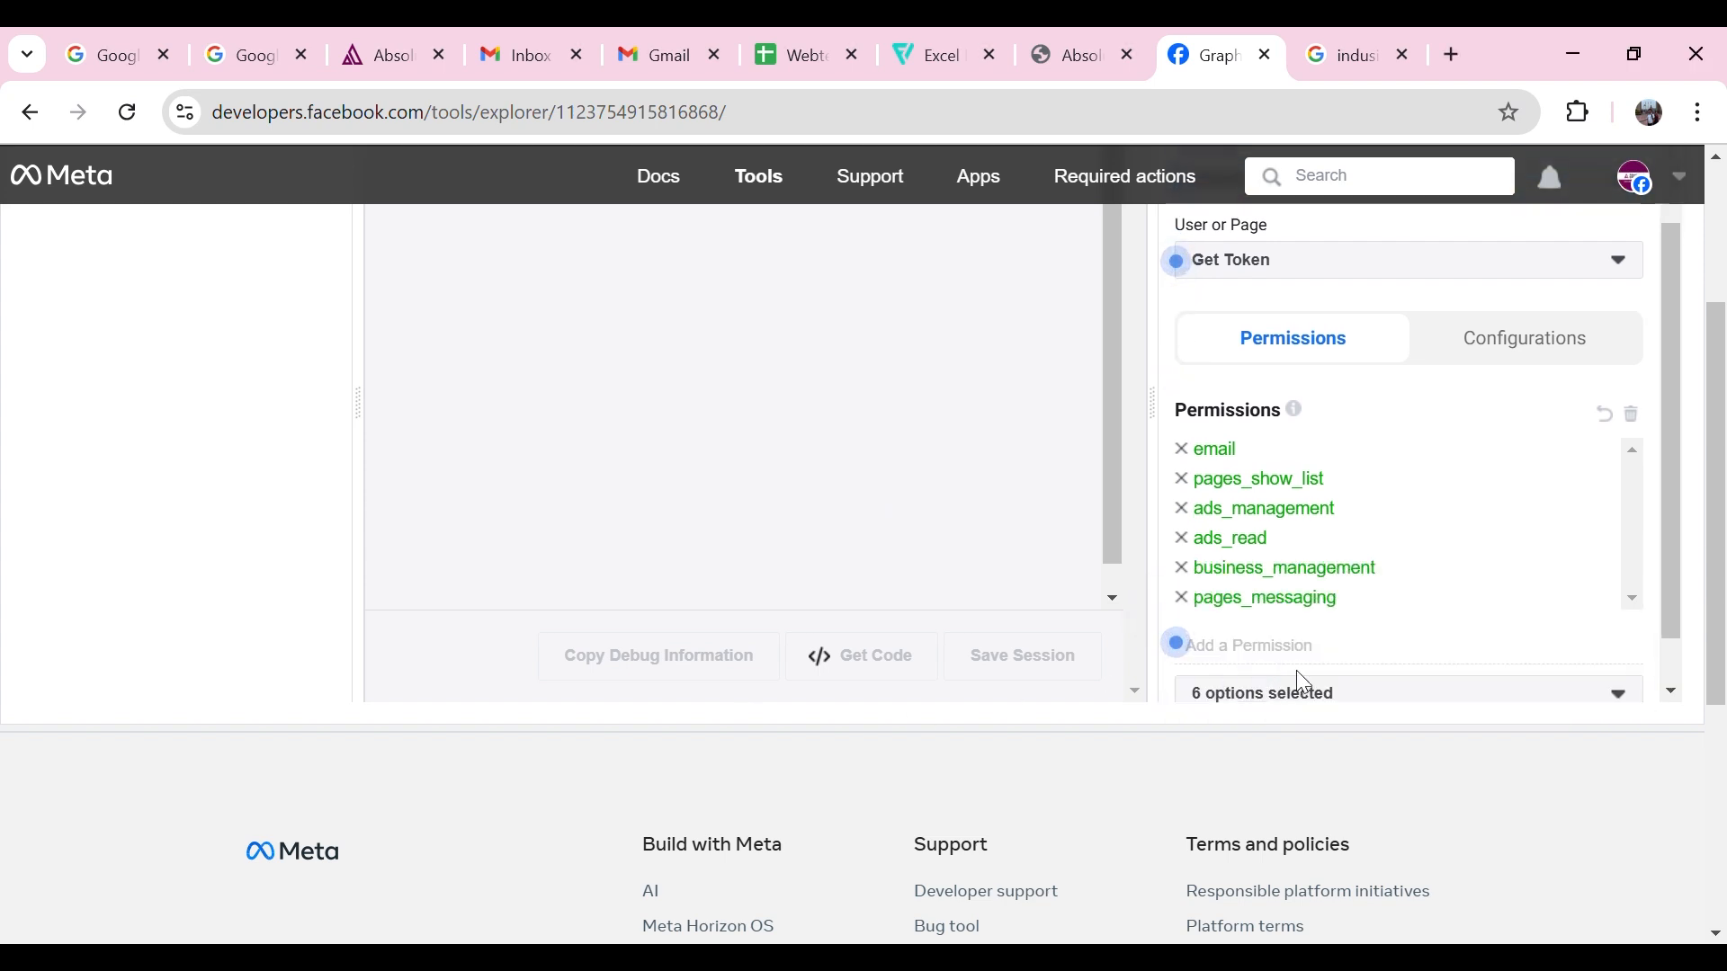
text(pages_messaging_subscriptions)
click(1303, 697)
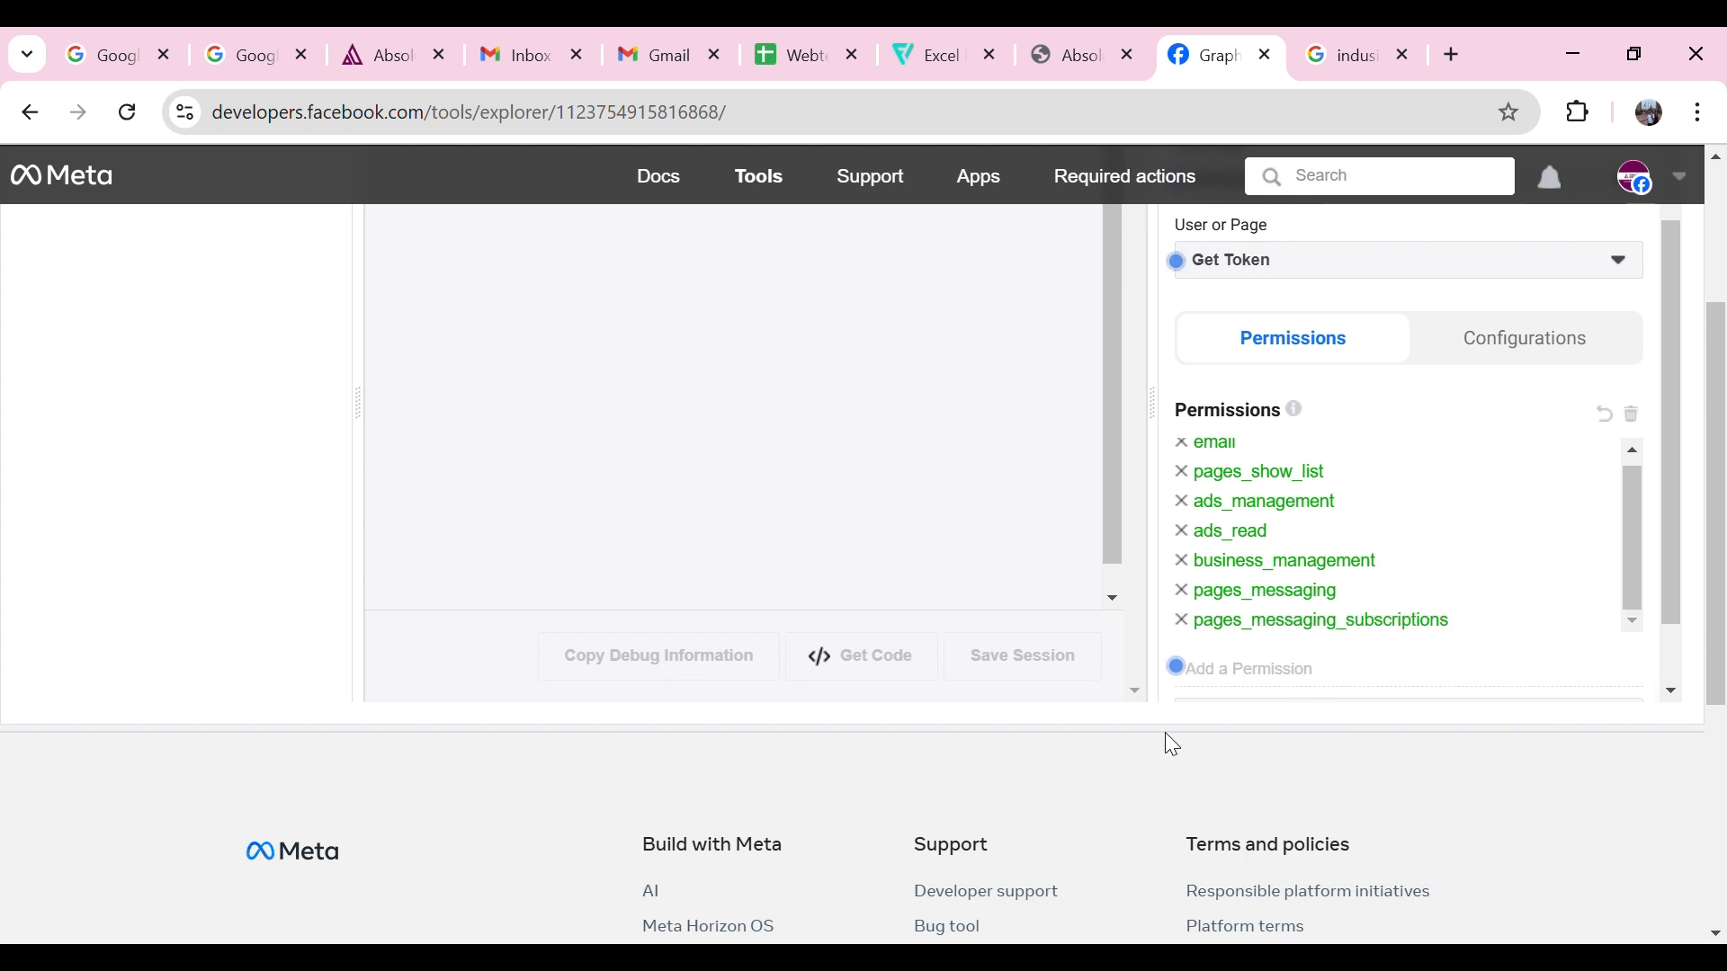
Add the pages_read_engagement and pages_manage_metadata permissions to the token's permission list
click(1272, 663)
text(pages_read_engagement)
click(1247, 715)
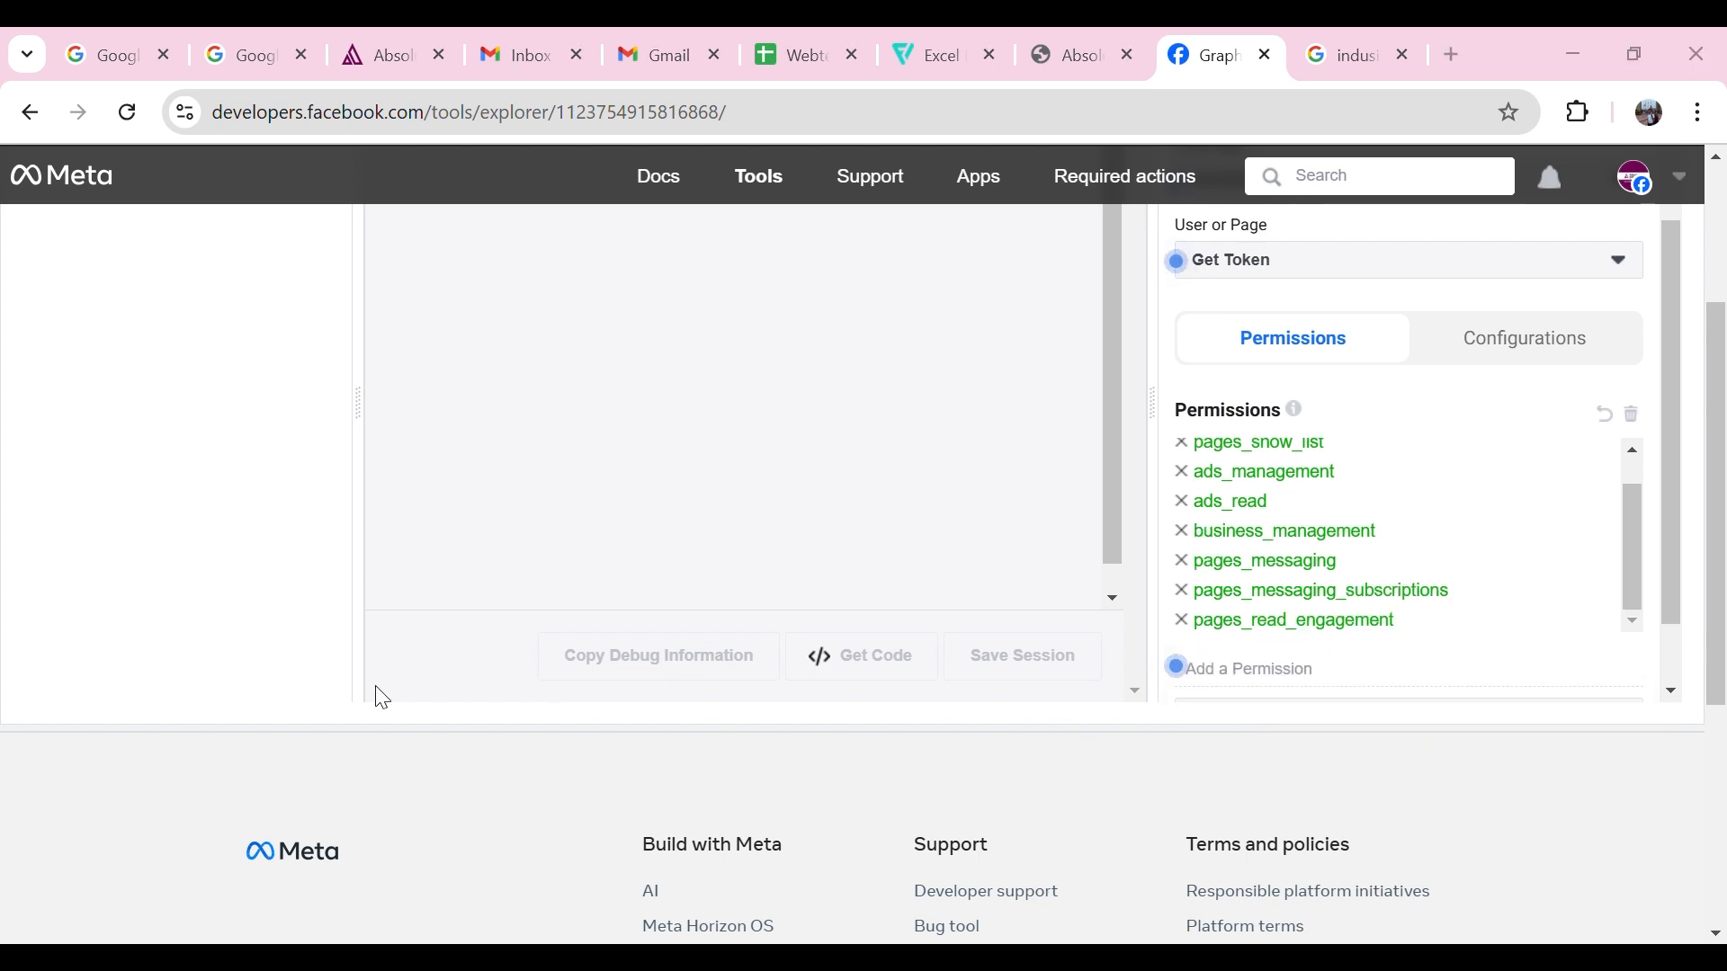
click(1310, 688)
text(pages_manage_metadata)
click(1271, 720)
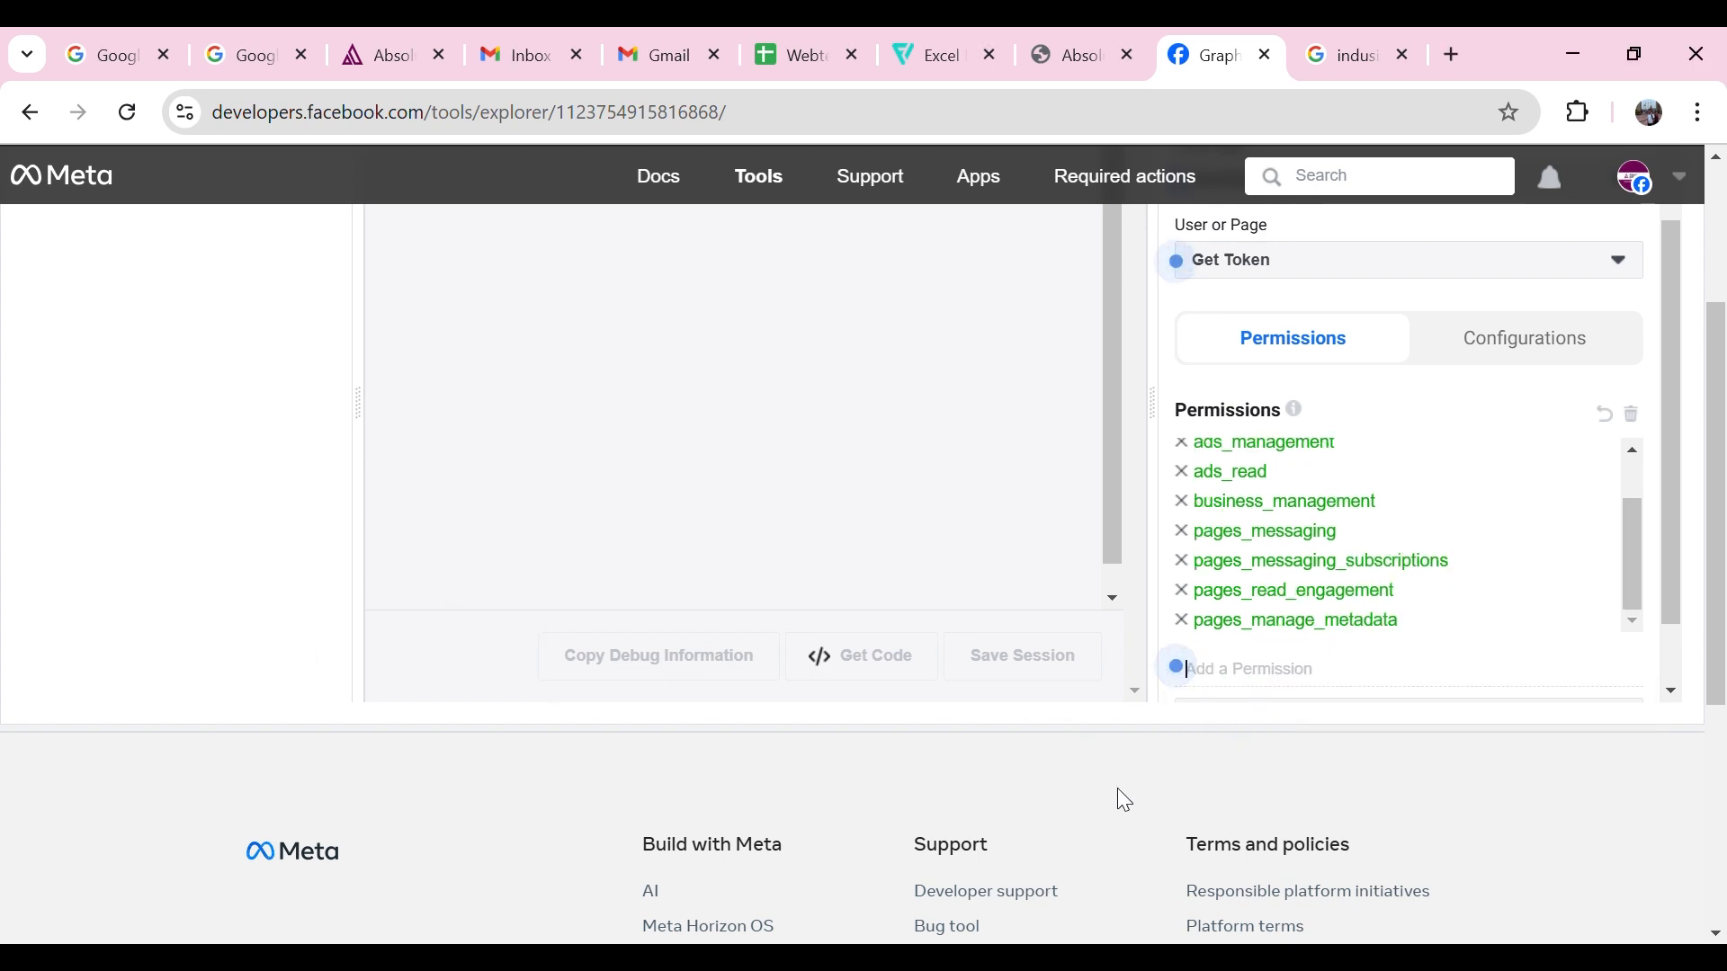
Add the pages_read_user_content and pages_manage_posts permissions to the token's permission list
click(1276, 688)
text(pages_read_user_content)
click(1279, 711)
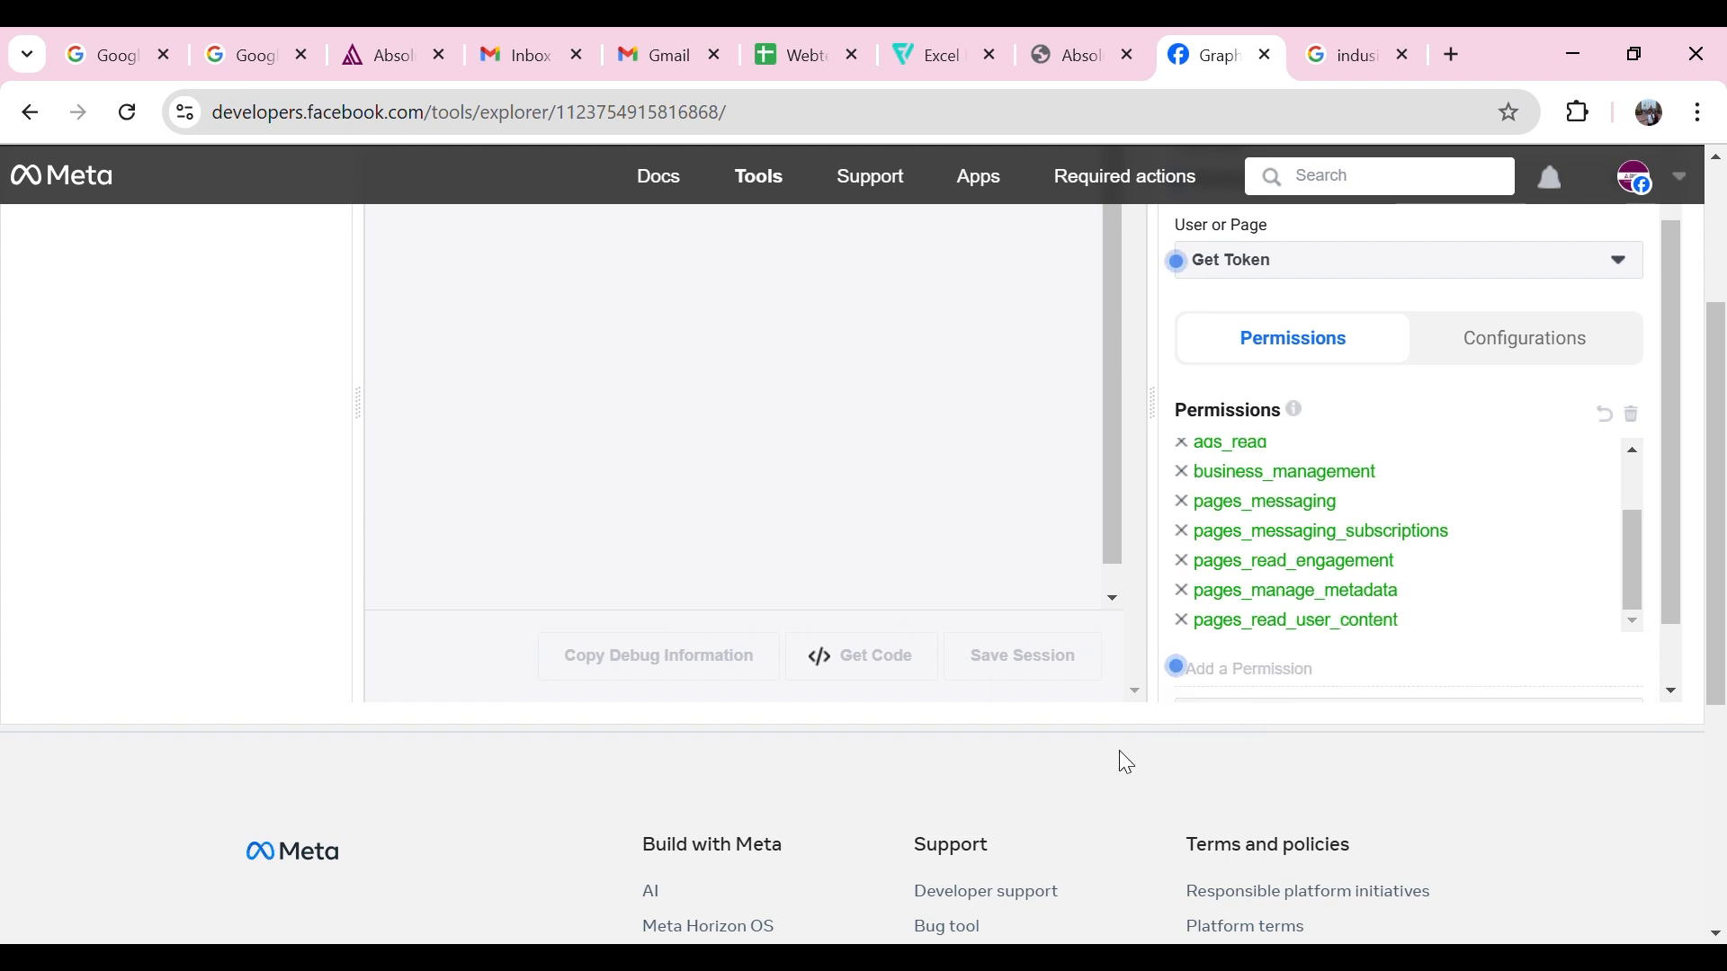
click(1314, 688)
text(pages_manage_posts)
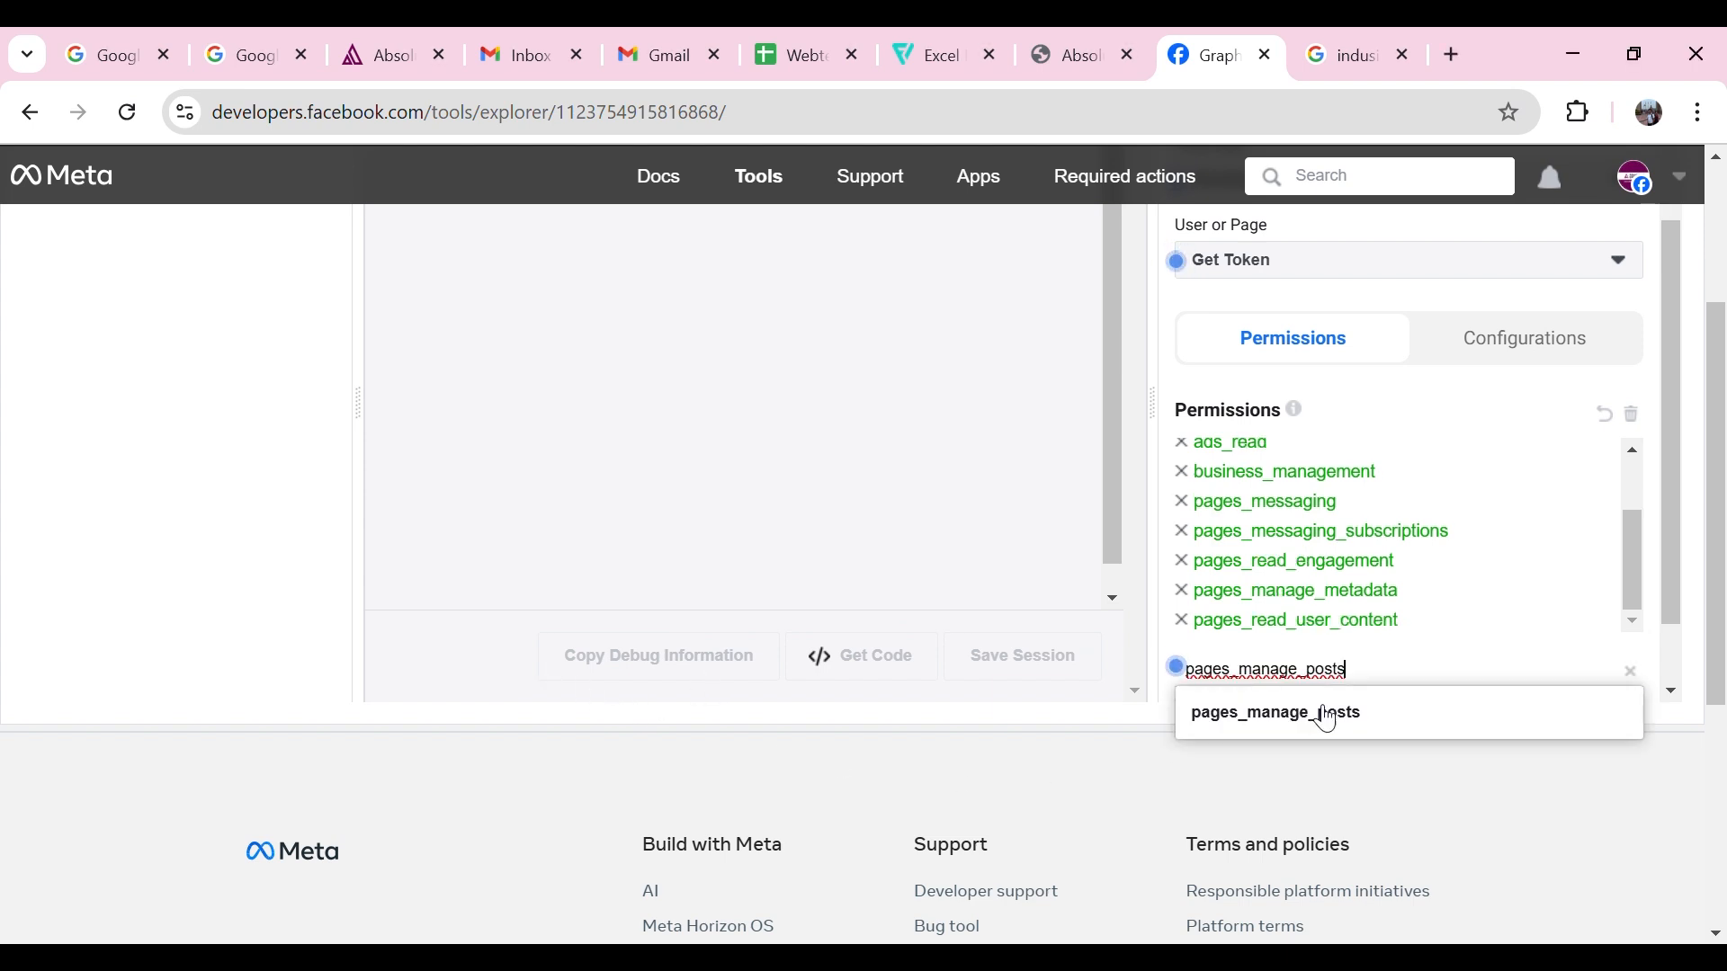
click(1225, 716)
Add the pages_manage_ads and leads_retrieval permissions to the token's permission list
click(1345, 690)
text(pages_manage_ads)
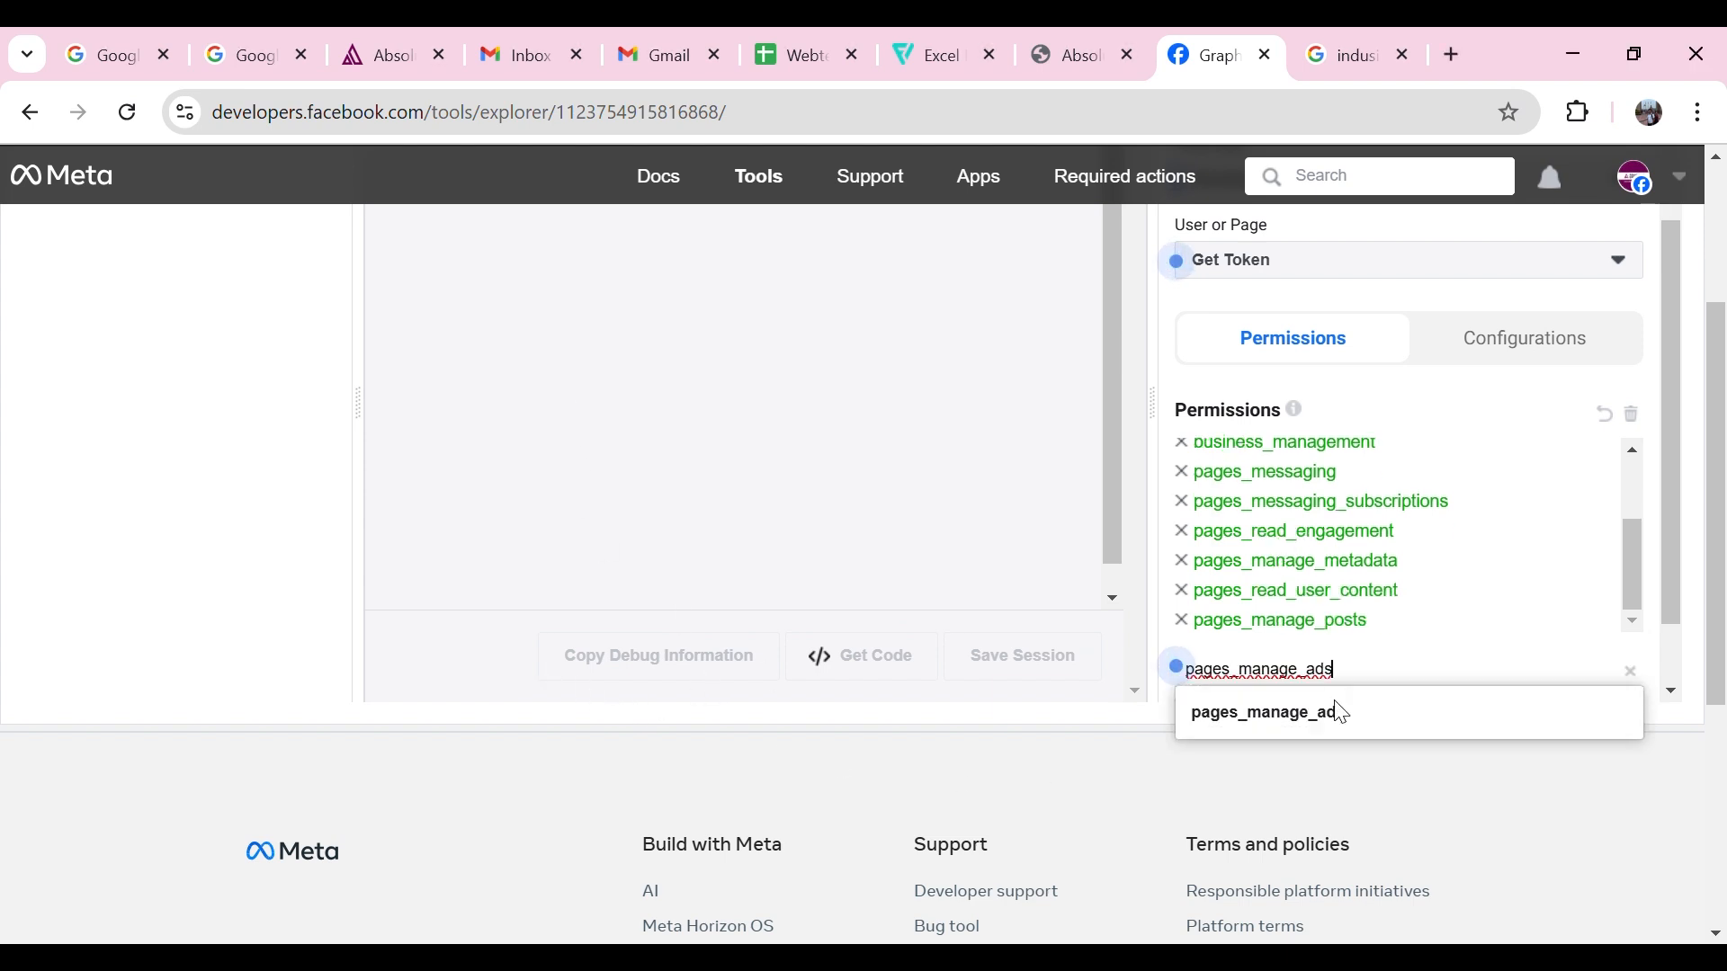
click(1295, 716)
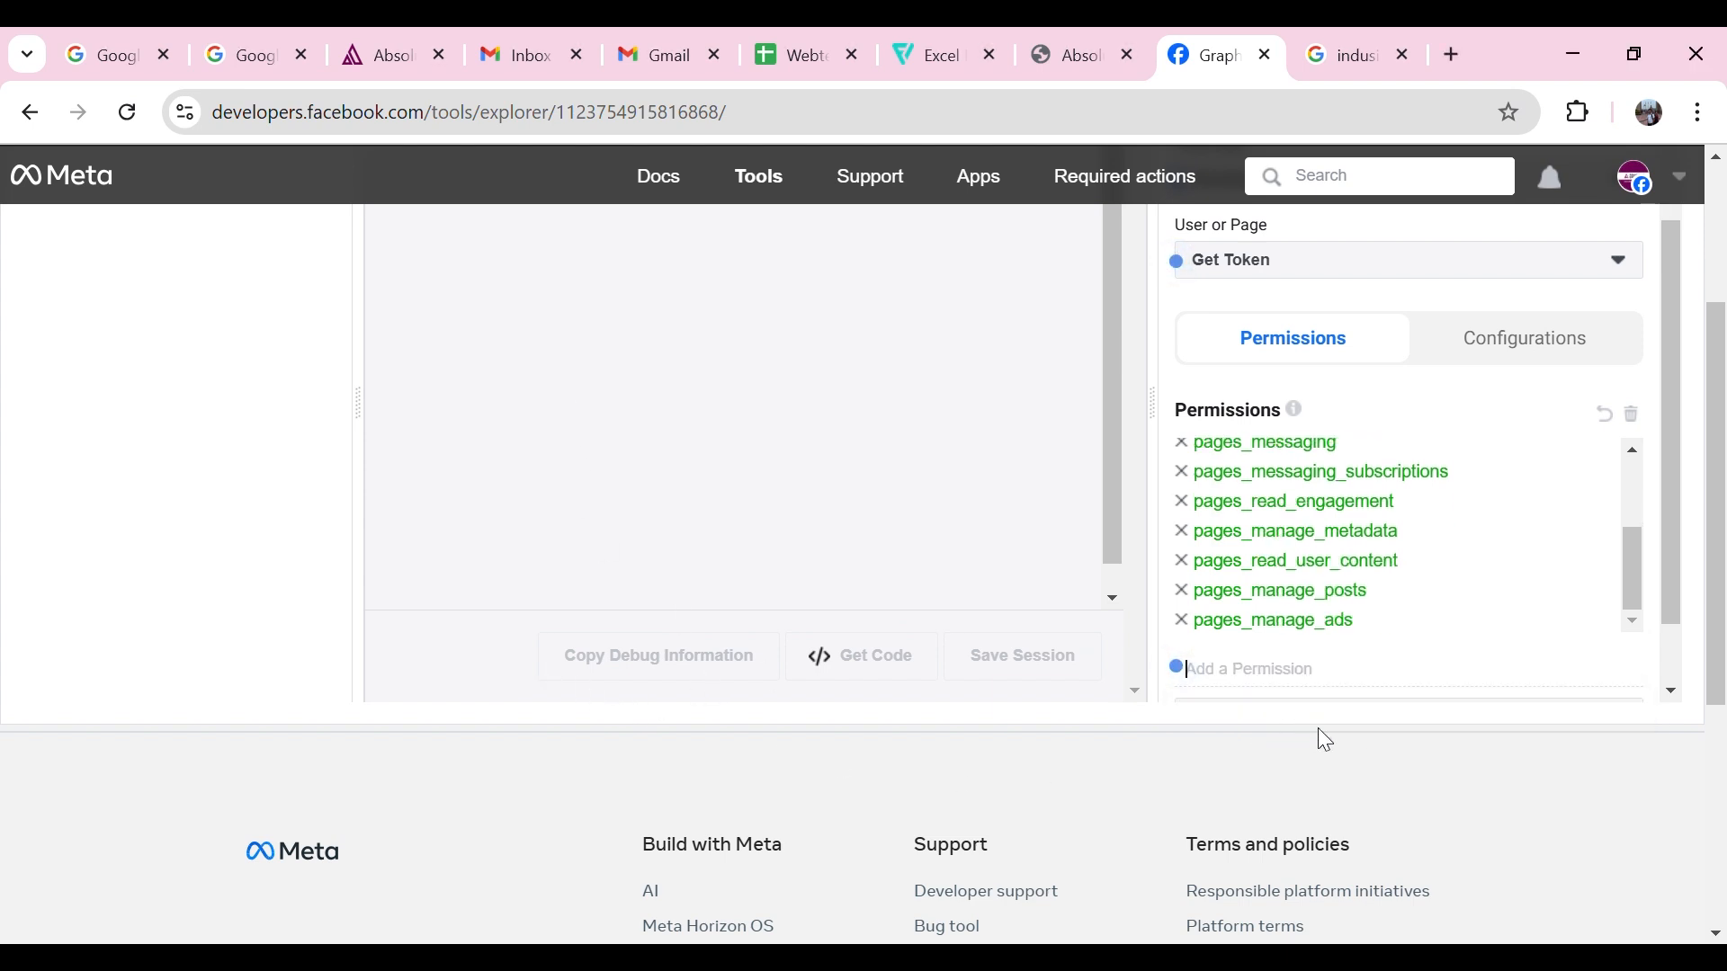
text(leads_retrieval)
click(1270, 712)
scroll(1394, 677, down, 1)
scroll(1358, 593, up, 5)
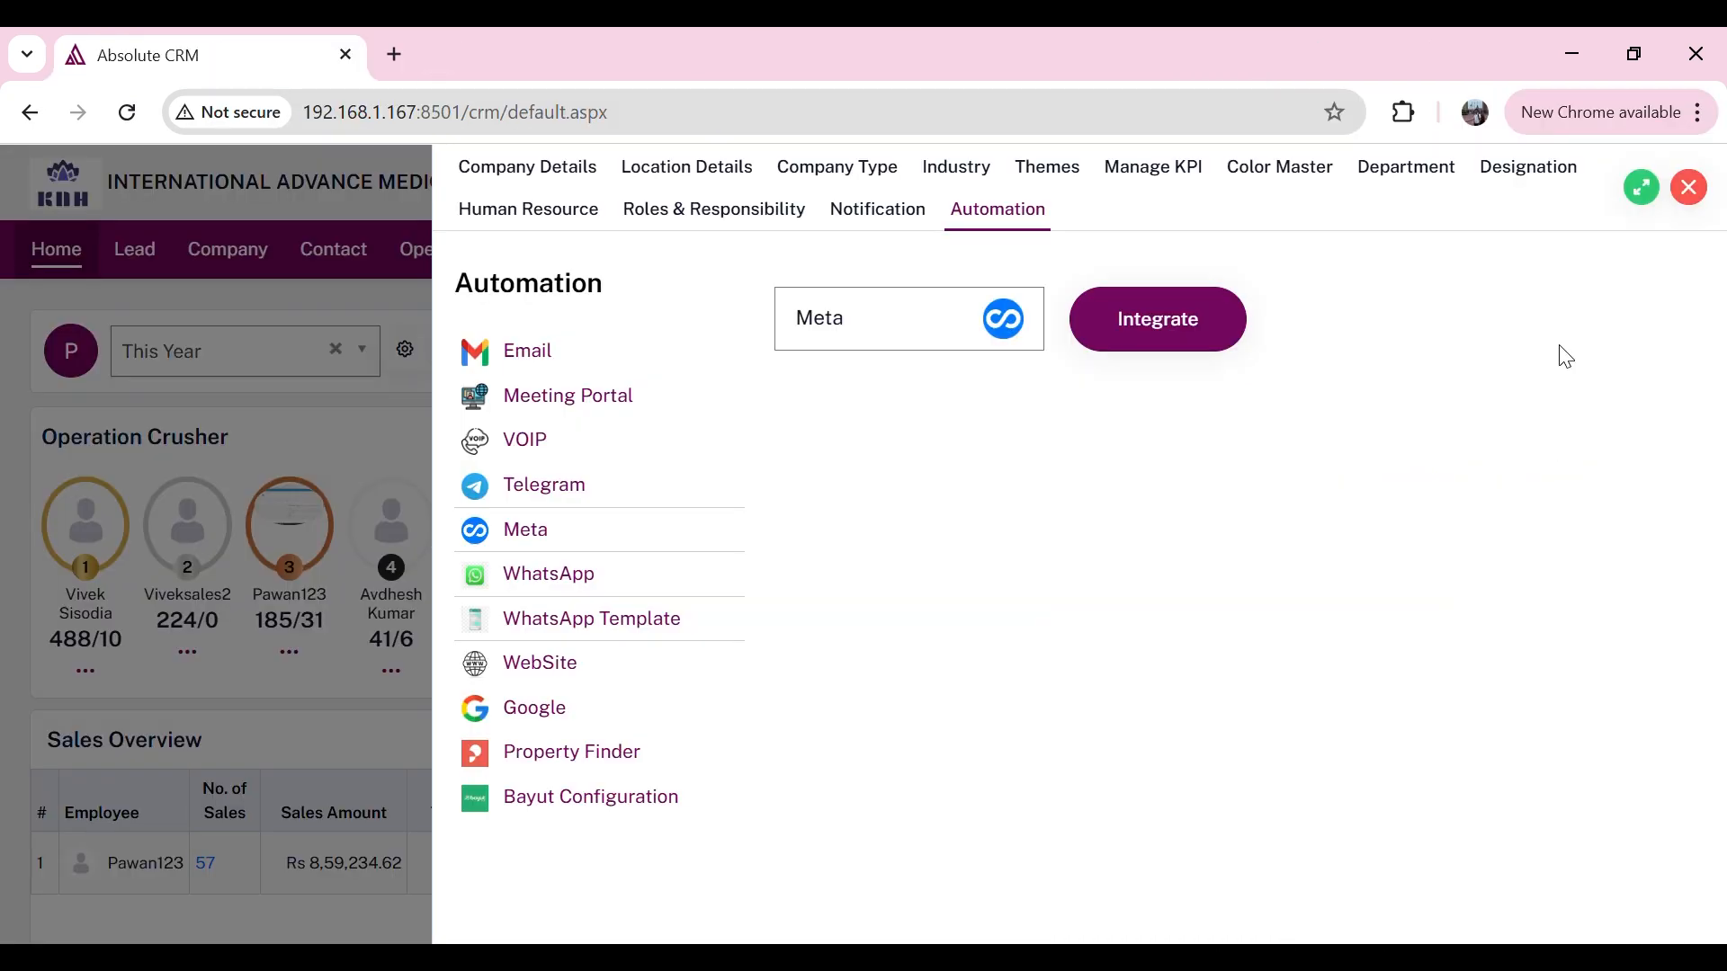
In Absolute CRM, integrate Meta by filling in and saving the Facebook page access token, app ID and app secret ID
click(1183, 346)
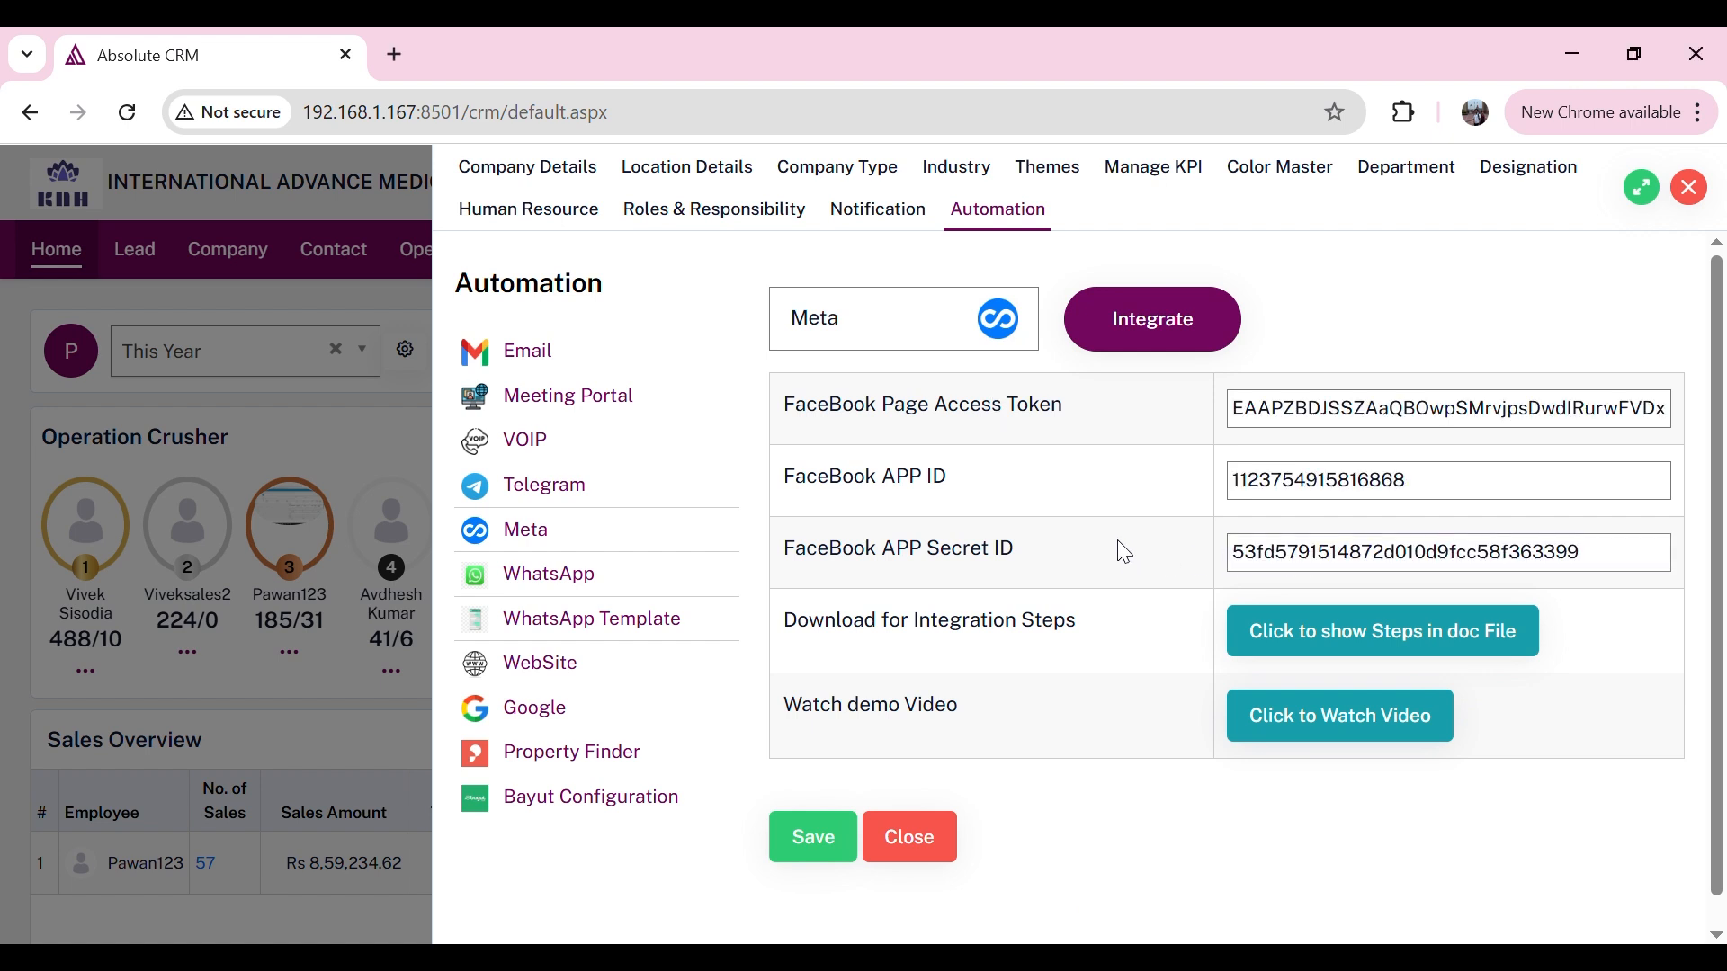
click(805, 856)
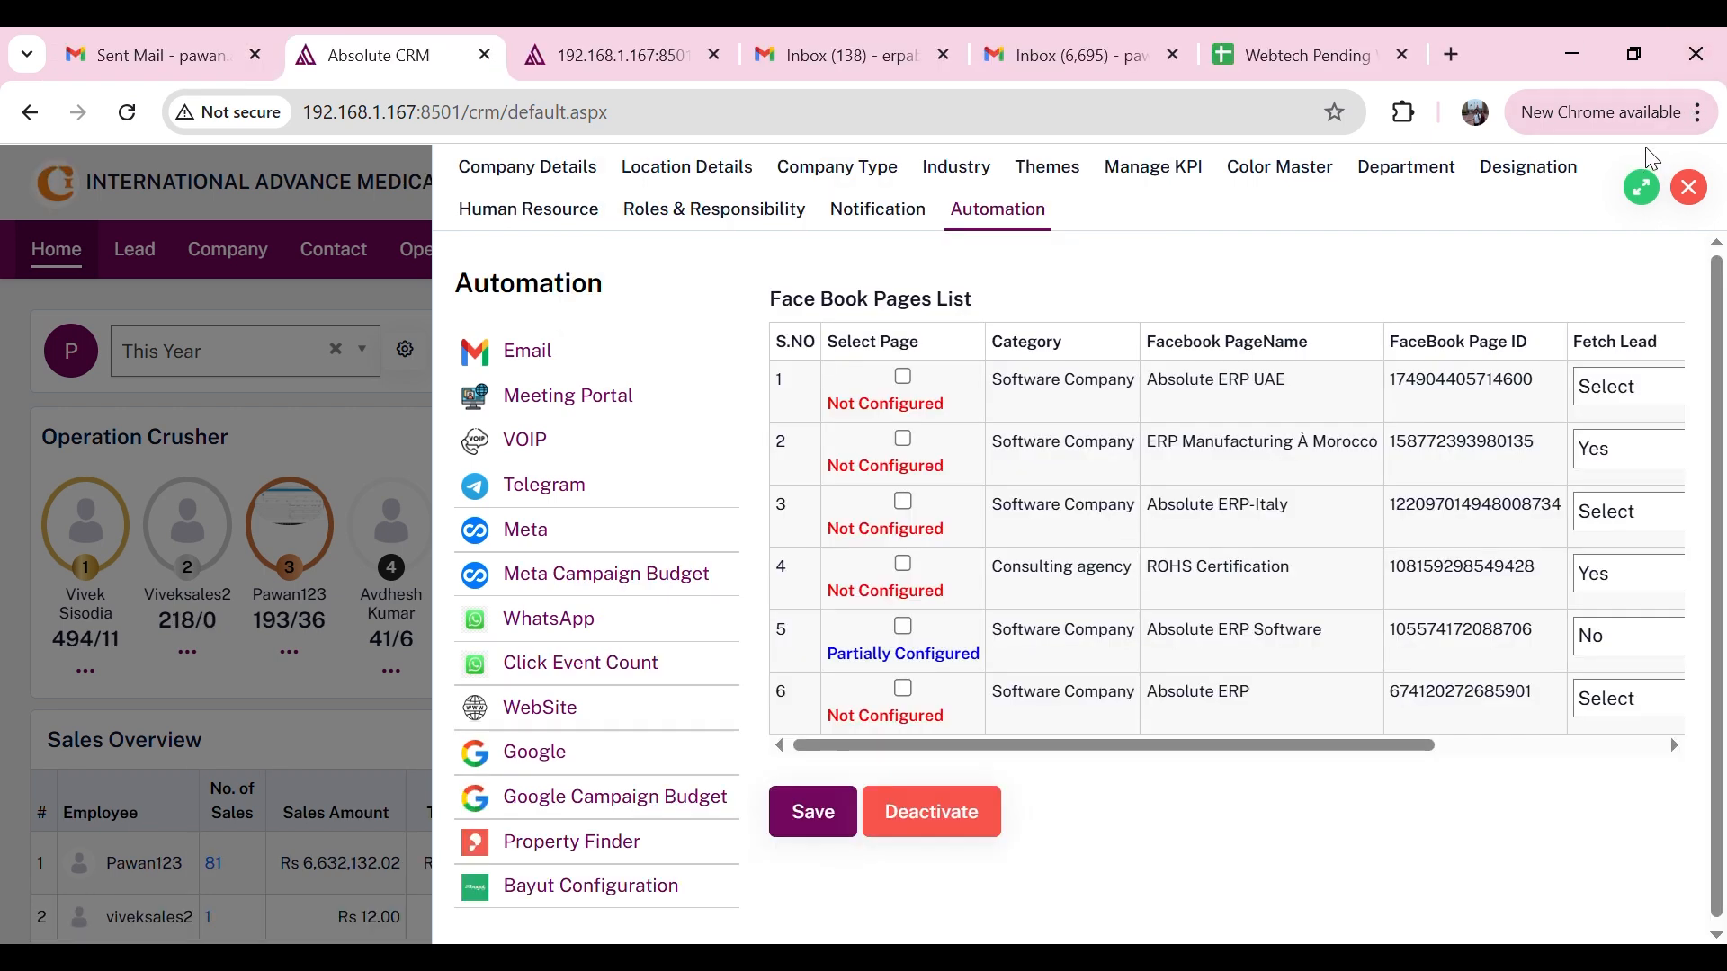
Review the Facebook pages list, including each page's category, configuration status, fetch lead, source and employee columns
double_click(1046, 396)
drag(1064, 396, 1066, 425)
double_click(1070, 405)
click(1078, 447)
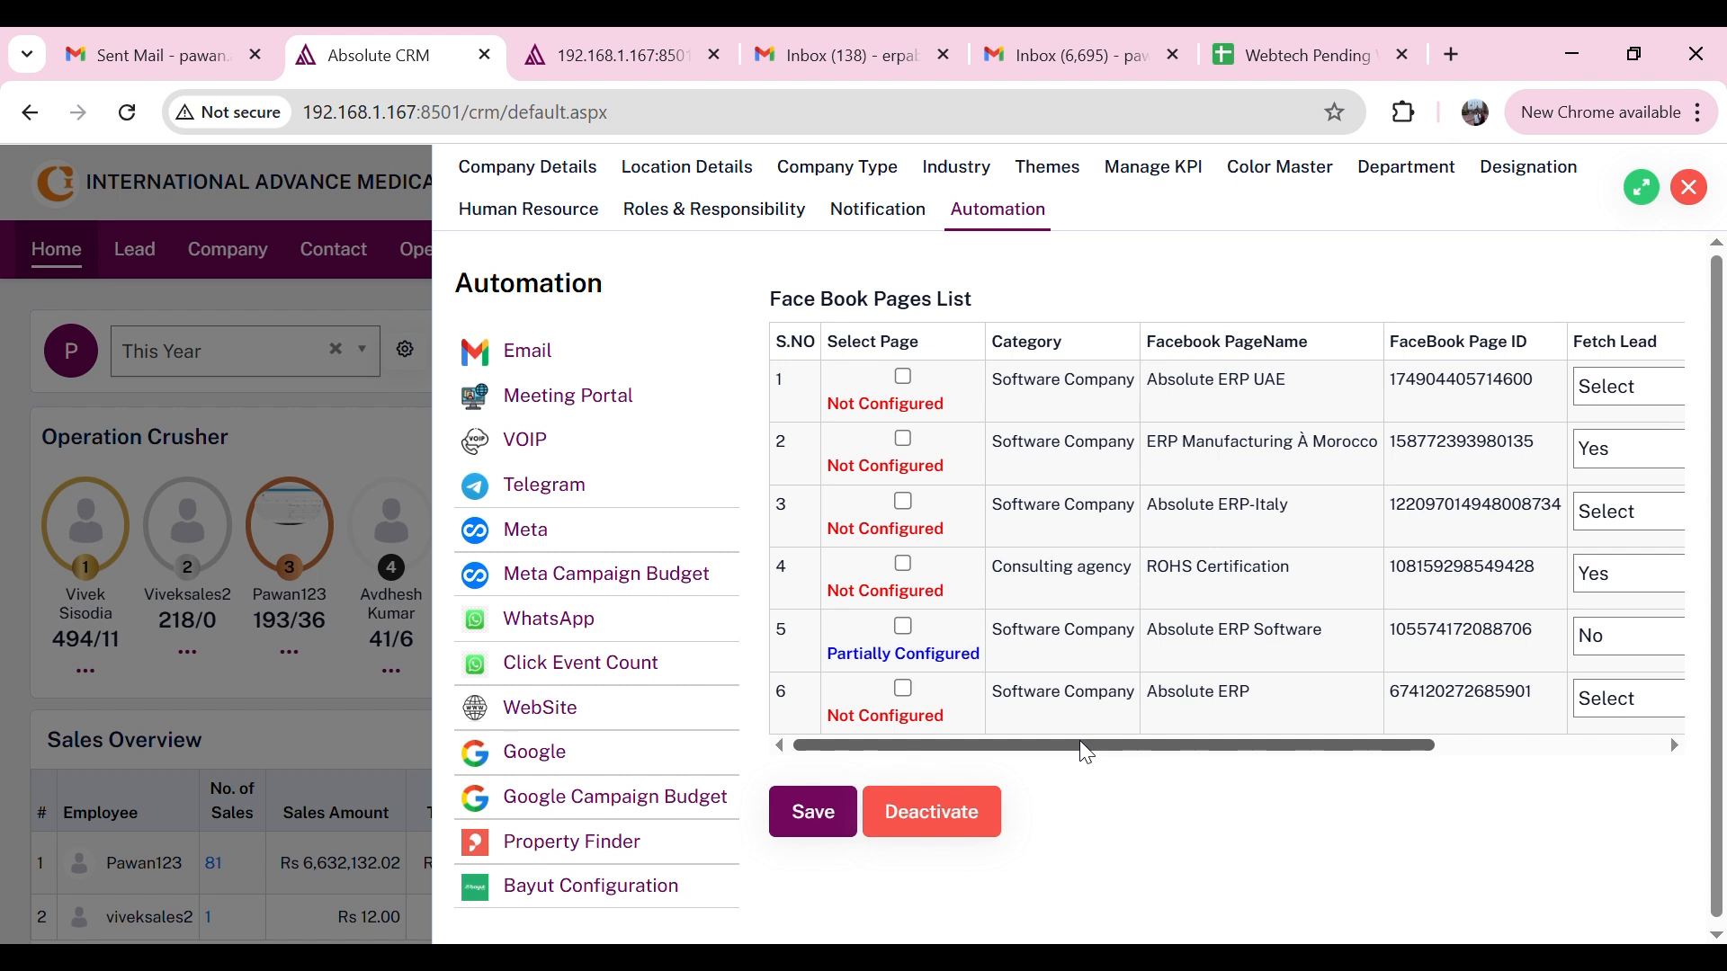
drag(1086, 751, 1482, 761)
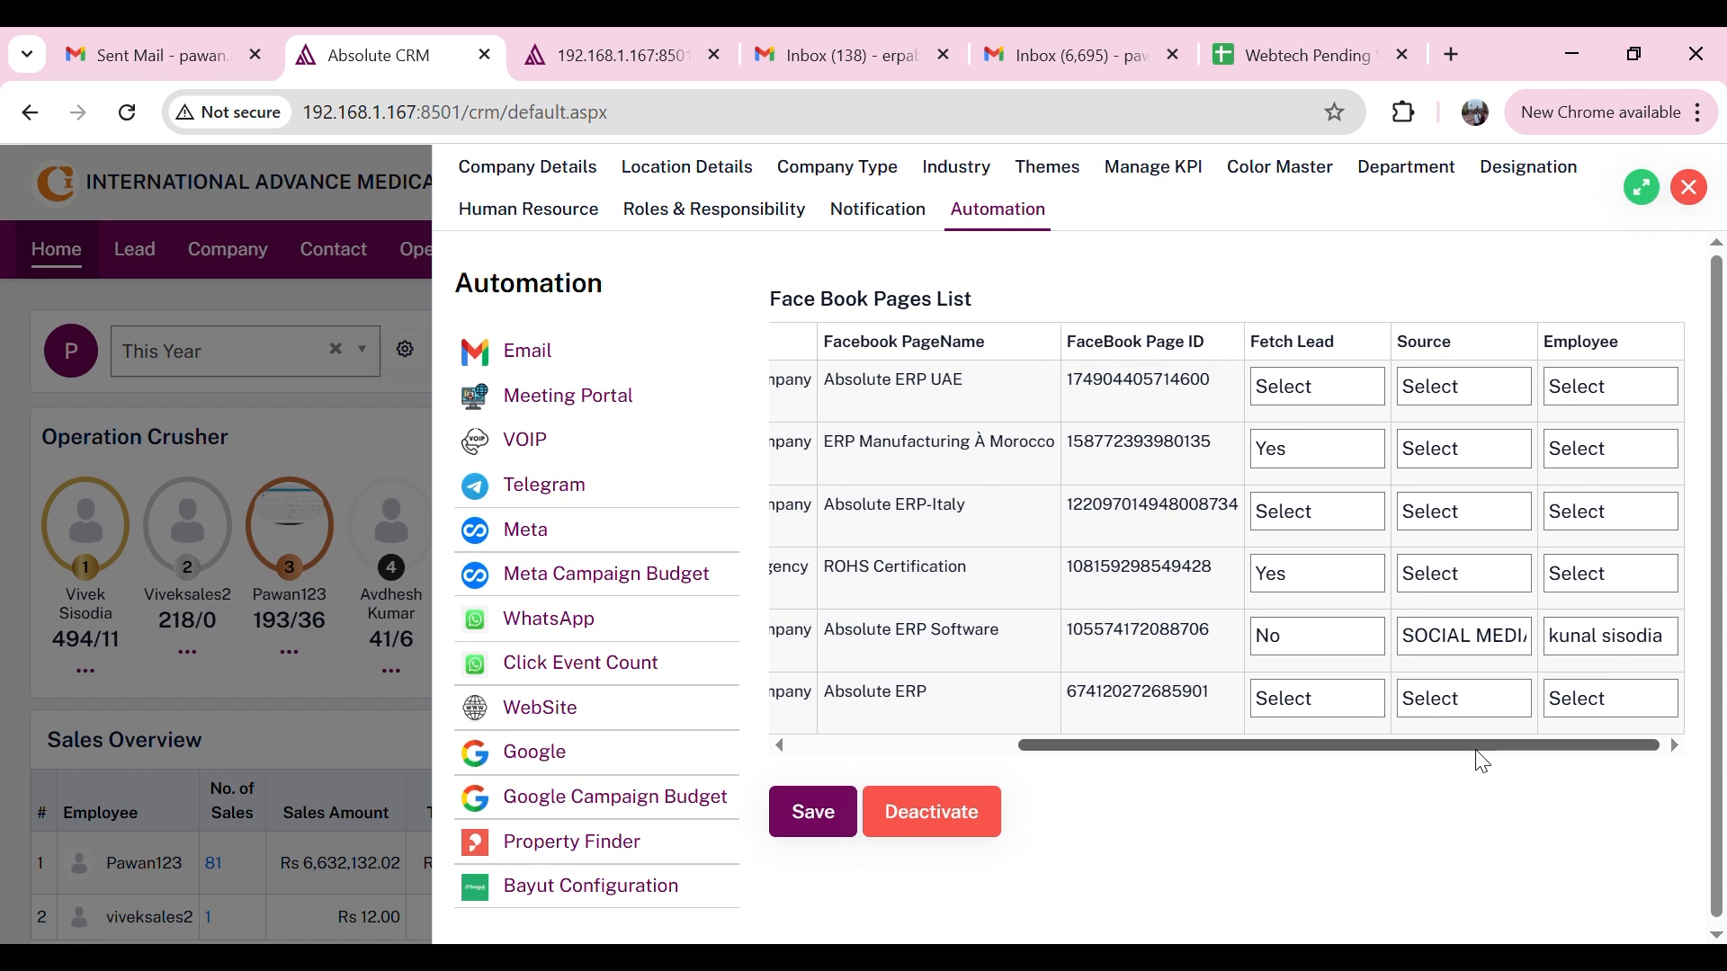
drag(1479, 758, 1088, 682)
drag(870, 416, 945, 421)
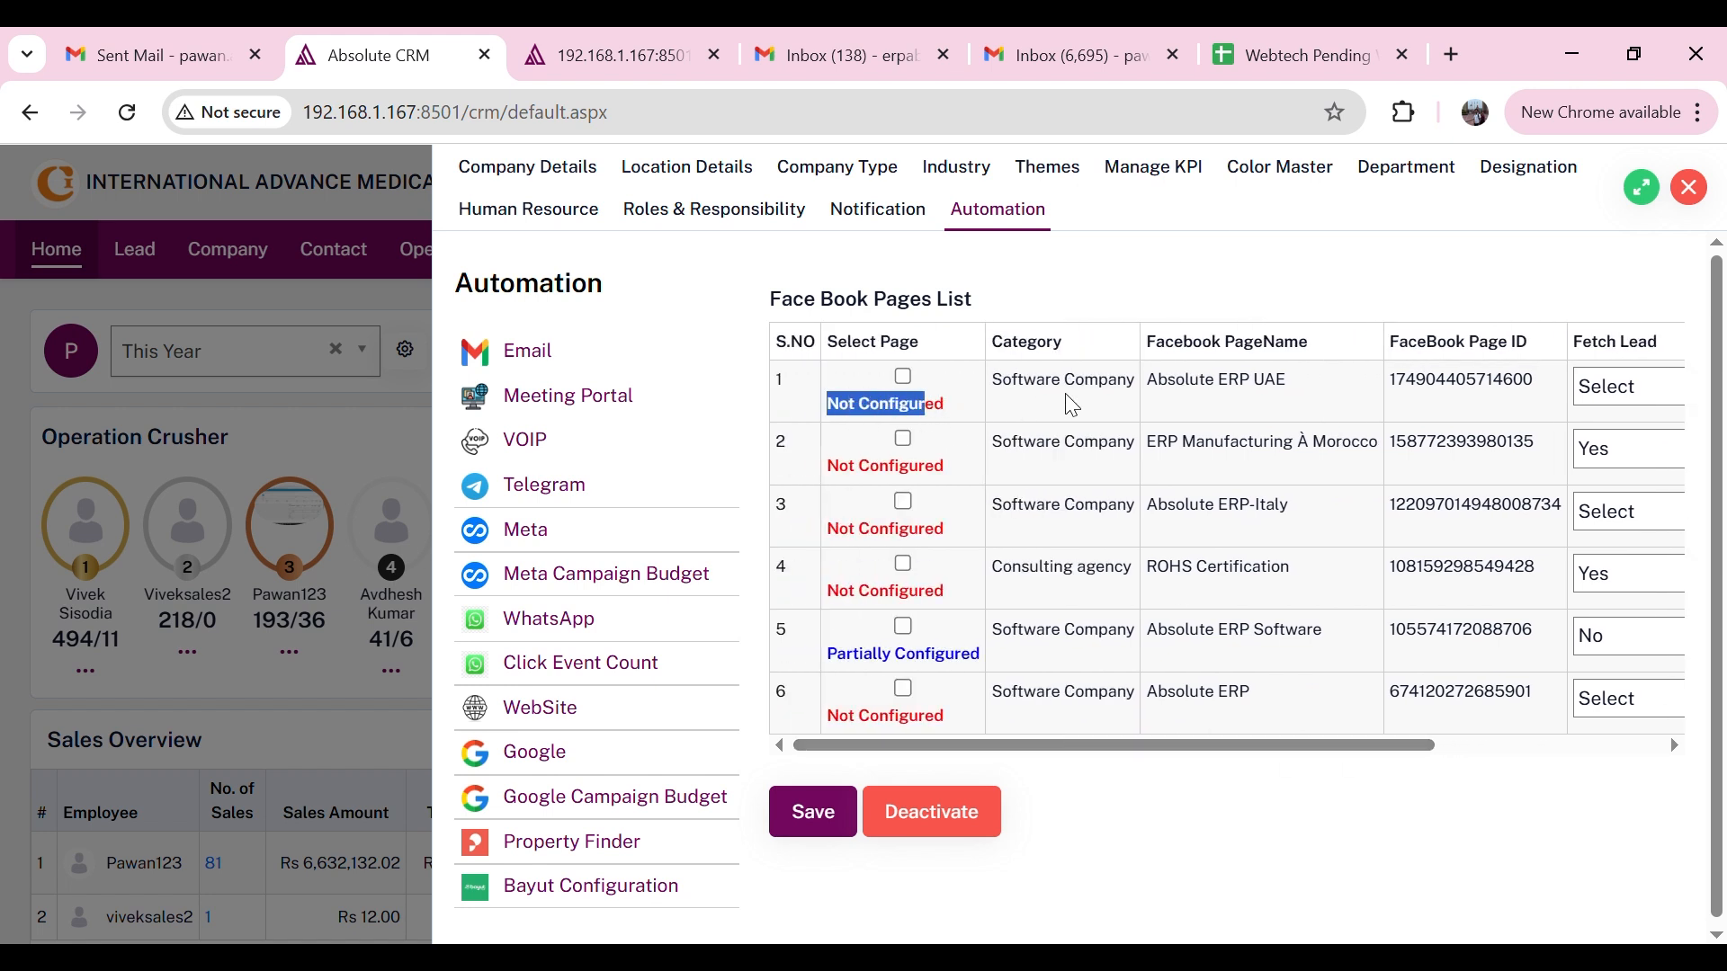
Select the Absolute ERP UAE page and set Fetch Lead to Yes for its Property Management - UAE-converted lead form
click(904, 377)
drag(806, 516, 1047, 536)
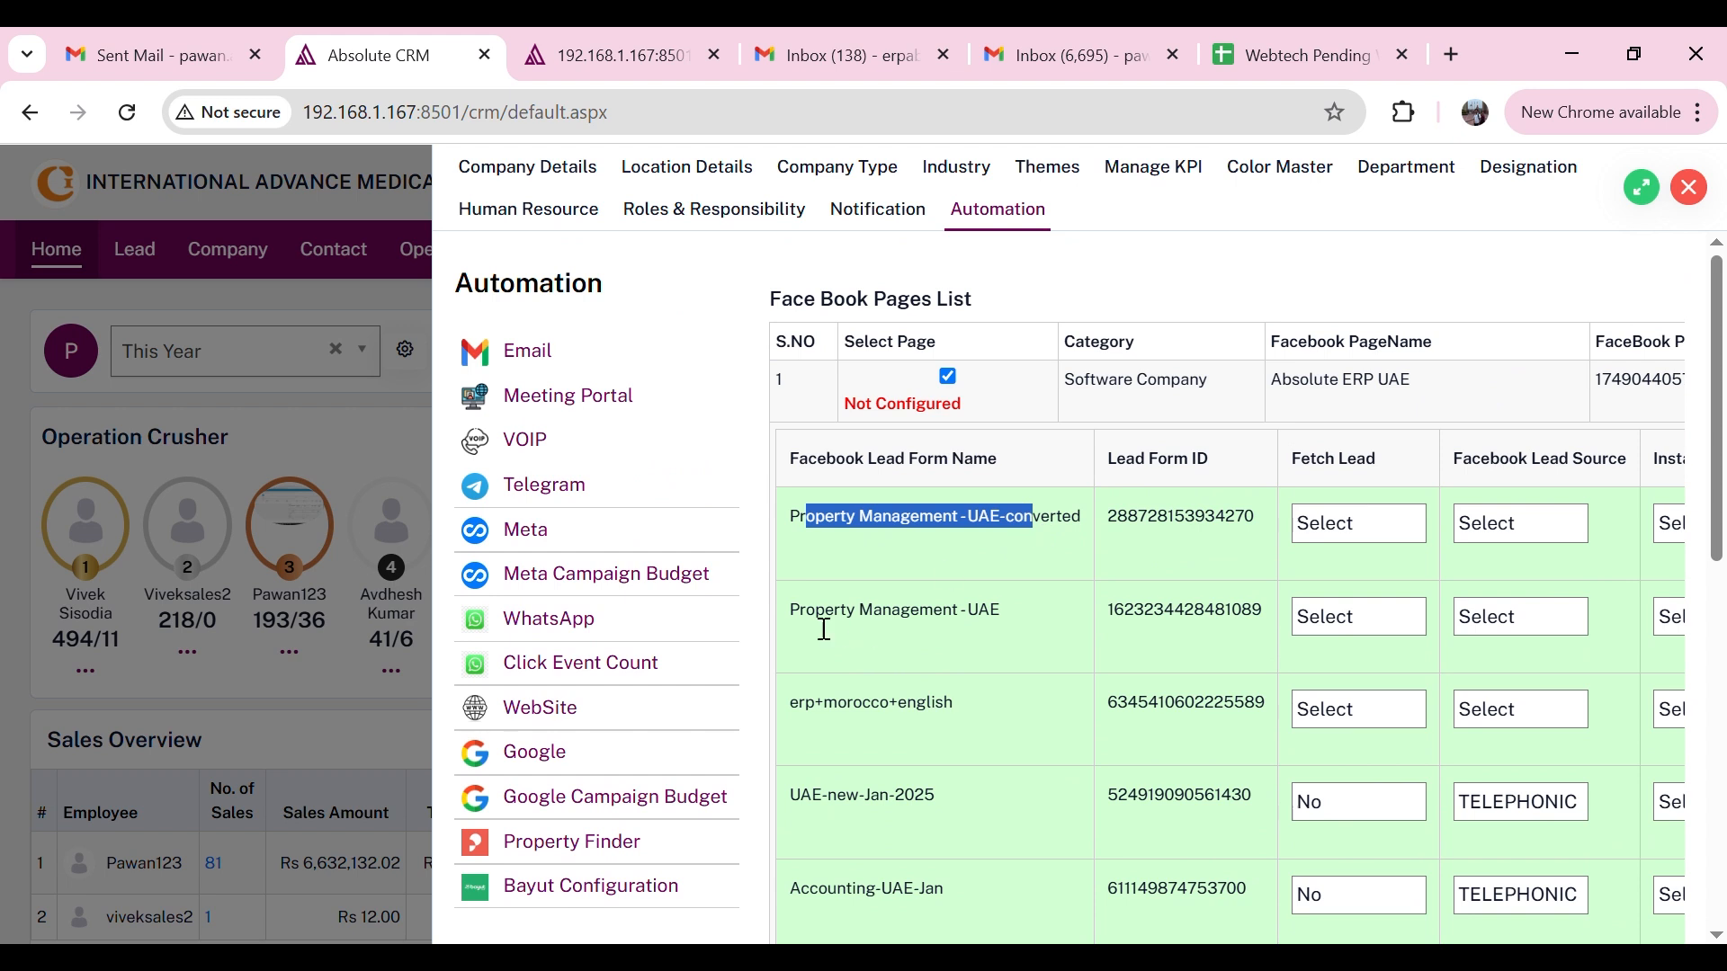
double_click(1170, 513)
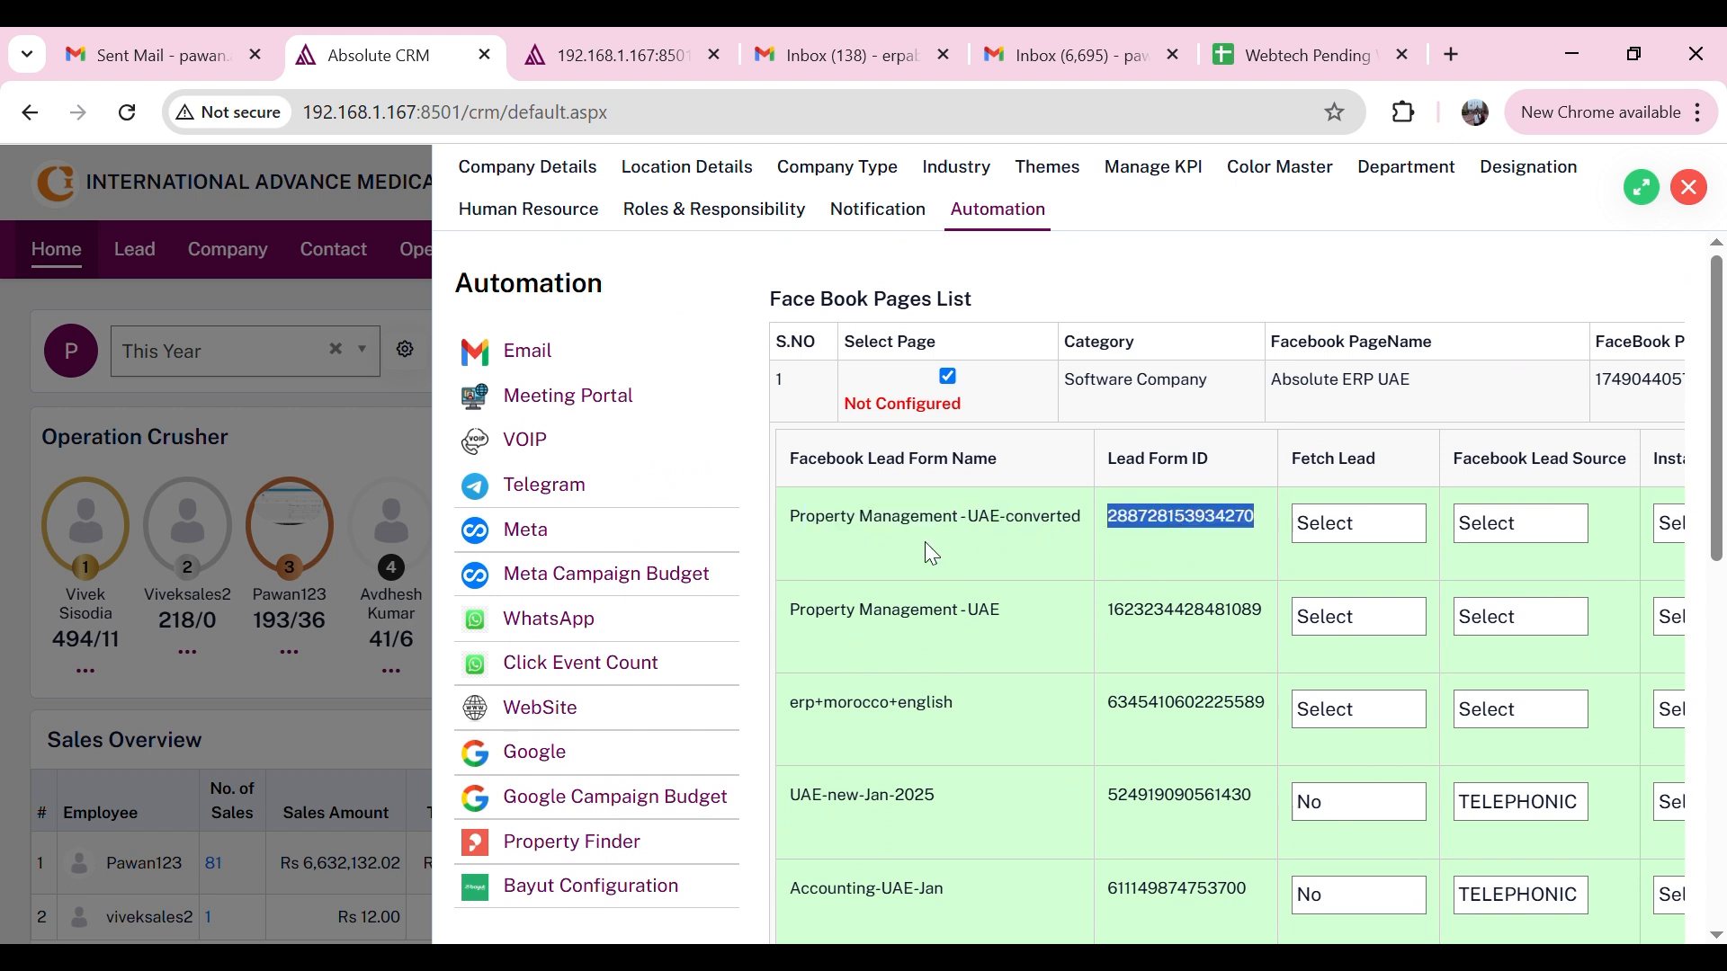
drag(1301, 460, 1378, 478)
scroll(1253, 551, right, 3)
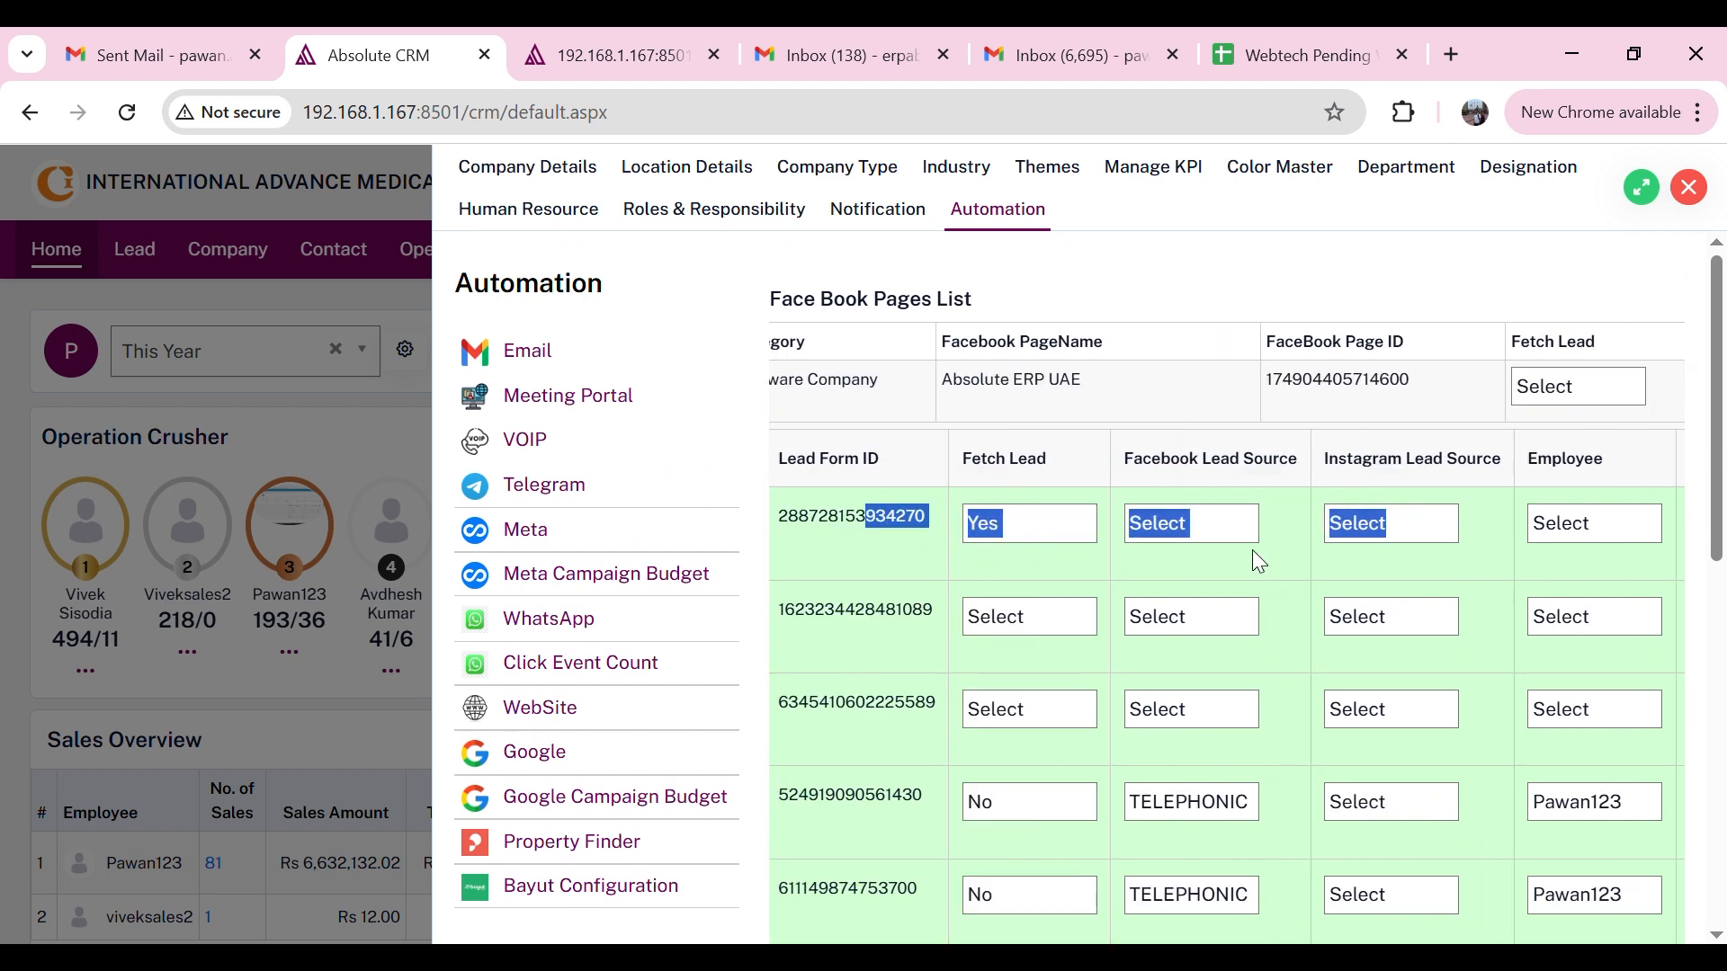
click(1253, 550)
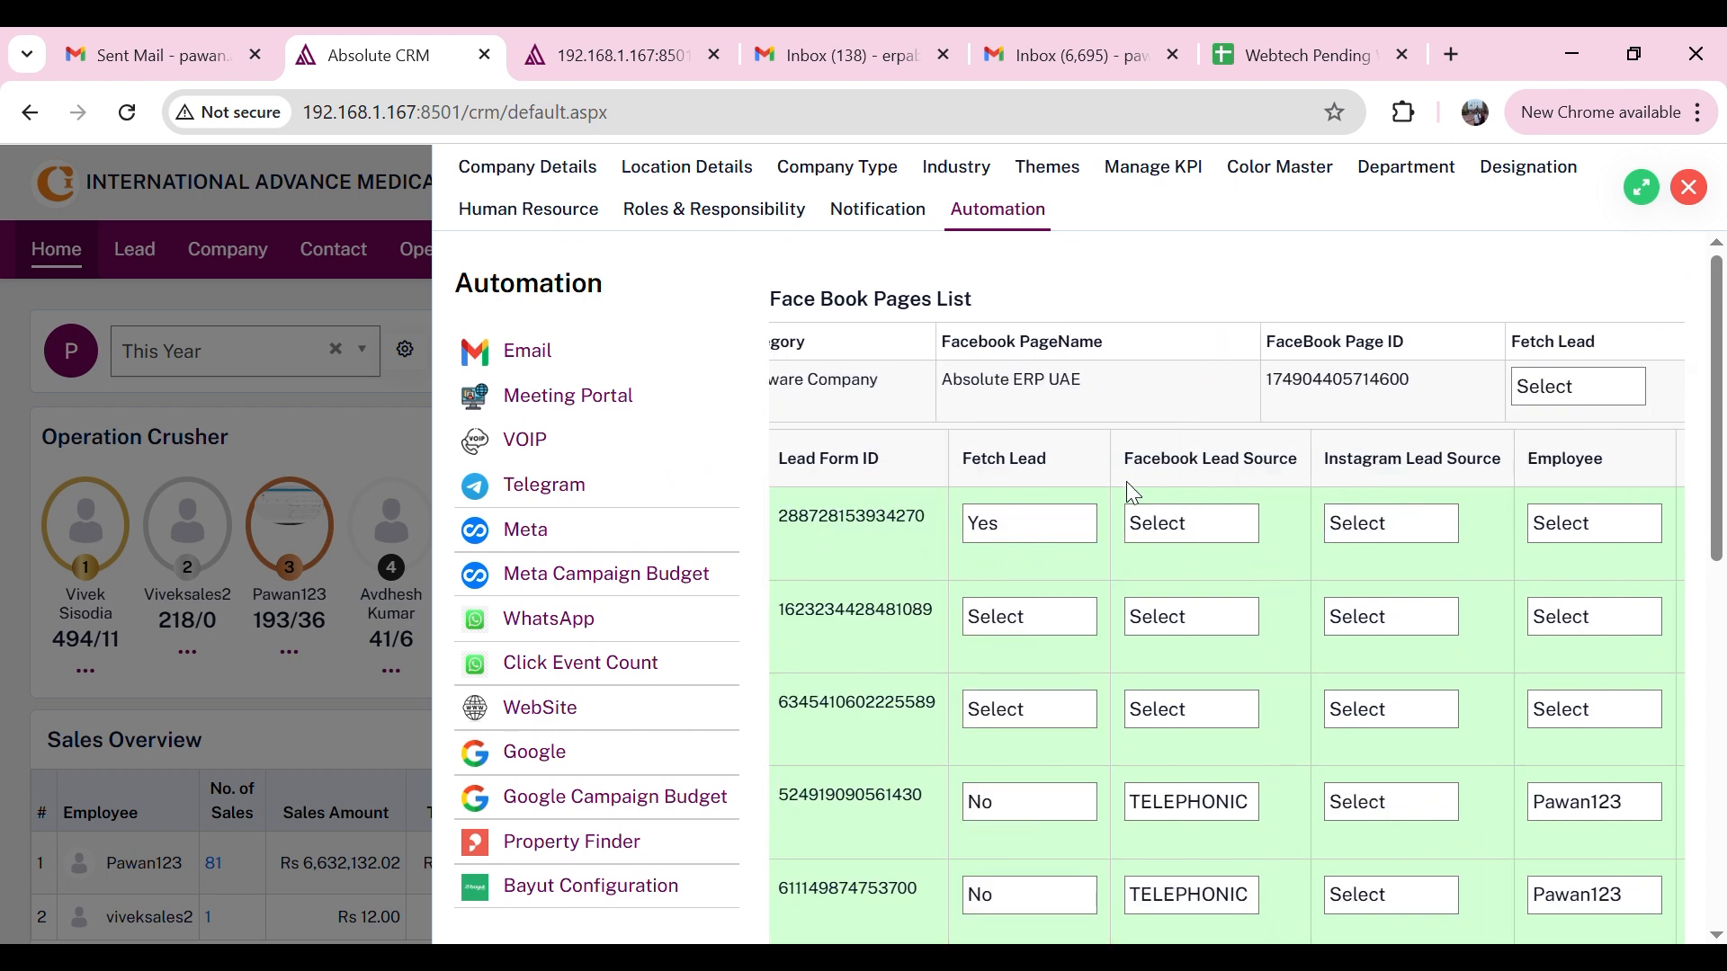
Set that form's lead sources to Facebook and Instagram, assign an employee, and set Is Fetch Whole Lead Data to No
click(1189, 523)
key(f)
click(1403, 533)
text(ins)
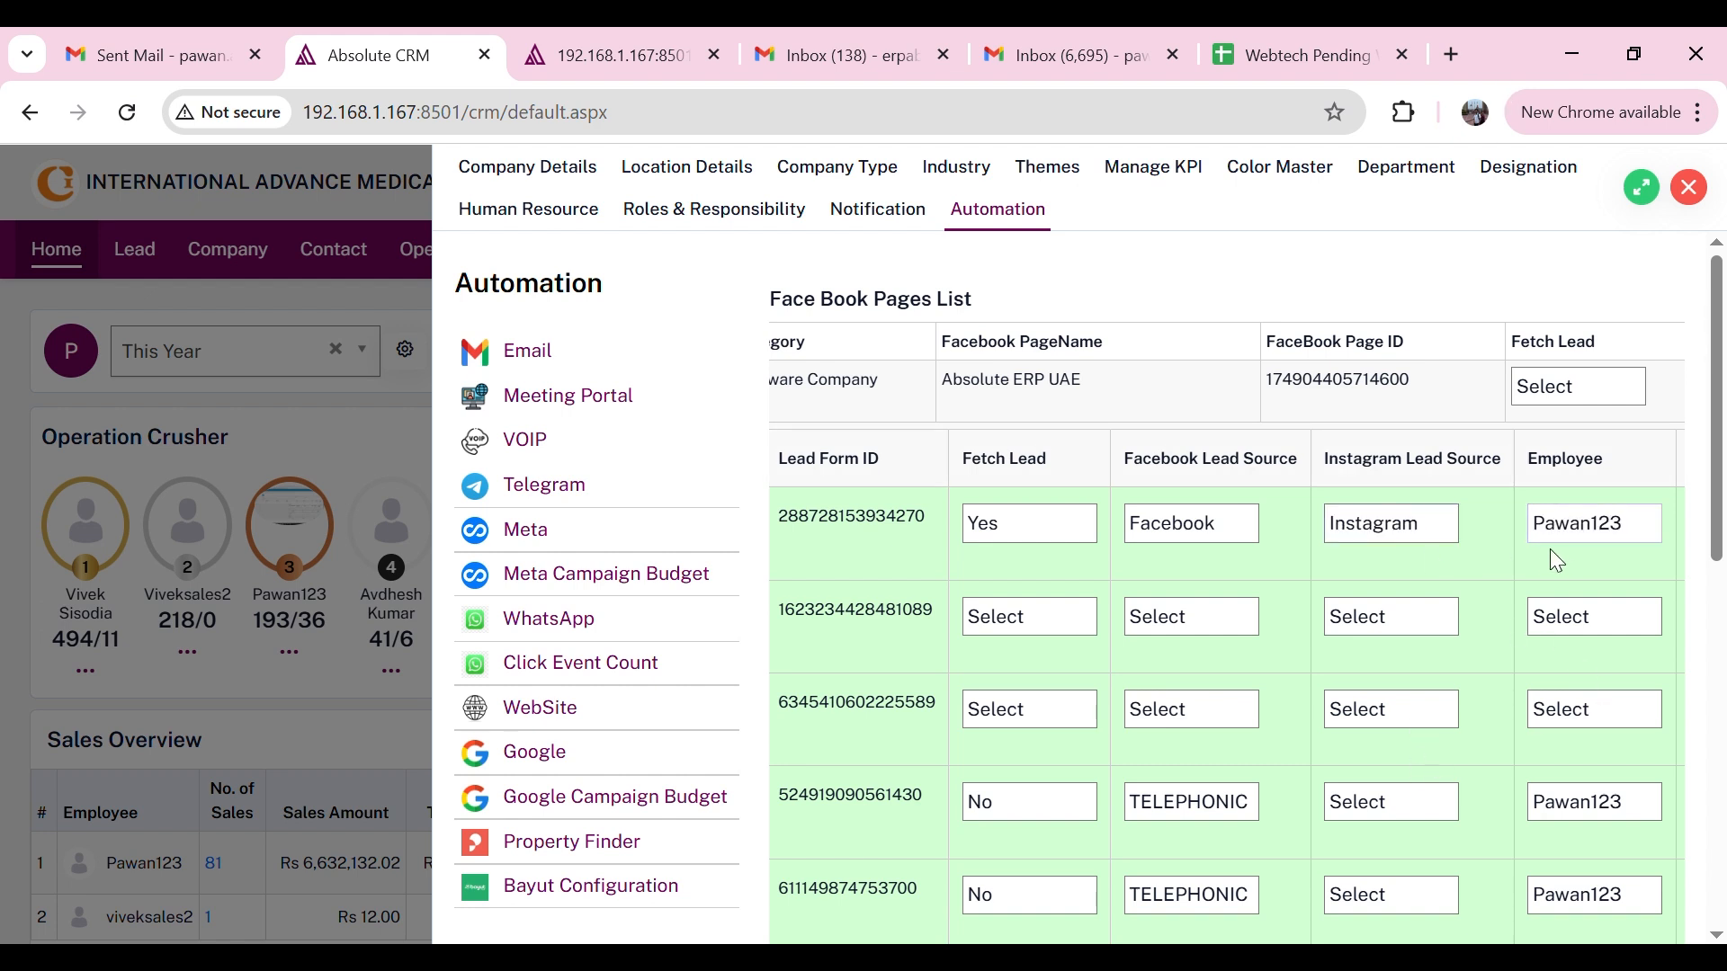
drag(1618, 523, 1718, 574)
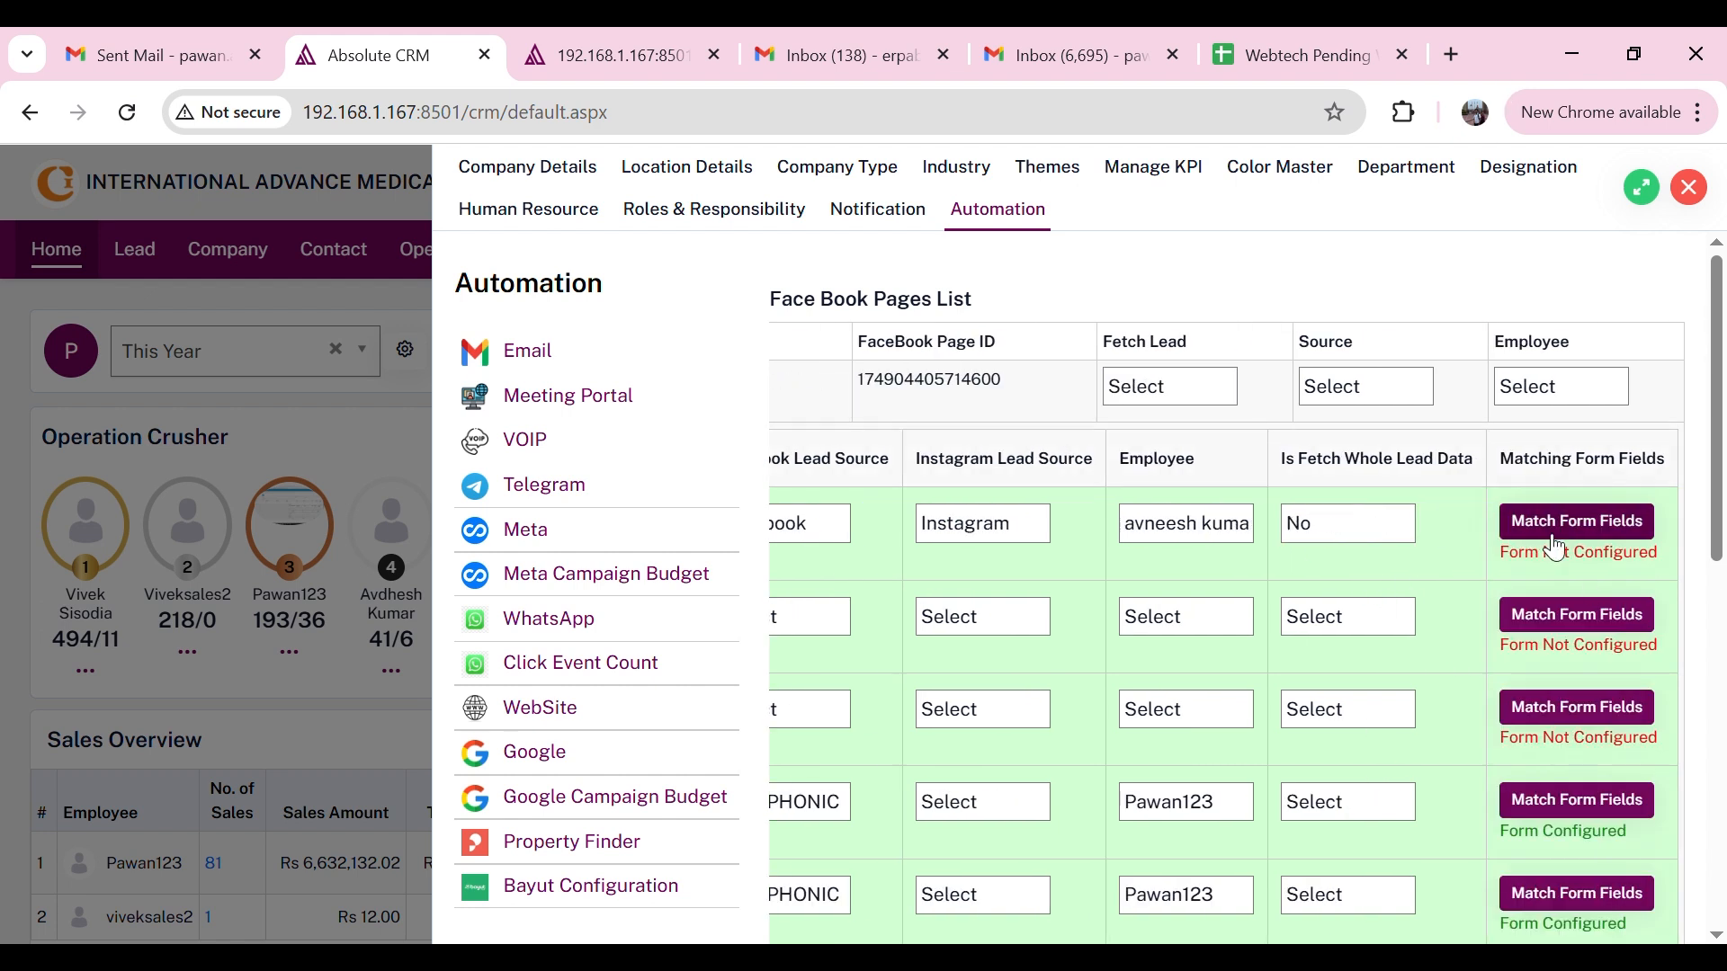
Match the form's email field to Email, phone_number to Cust_PhoneNo and full_name to FirstName, and submit the matching
click(1602, 531)
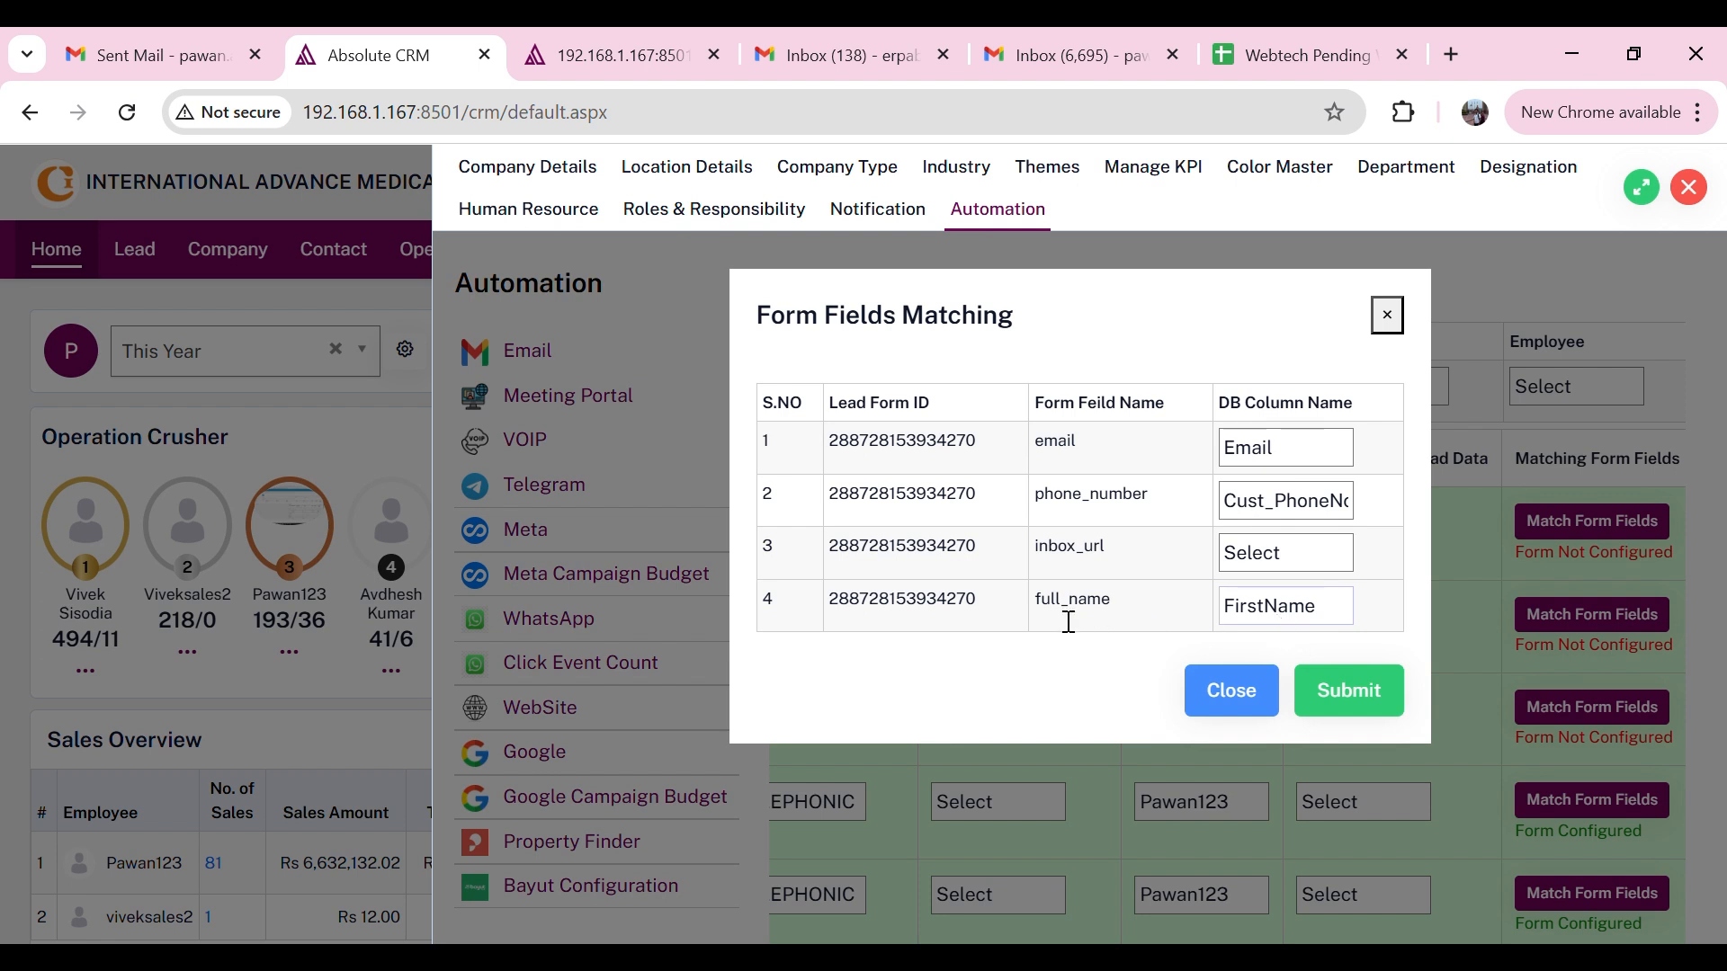
drag(1044, 611, 1085, 619)
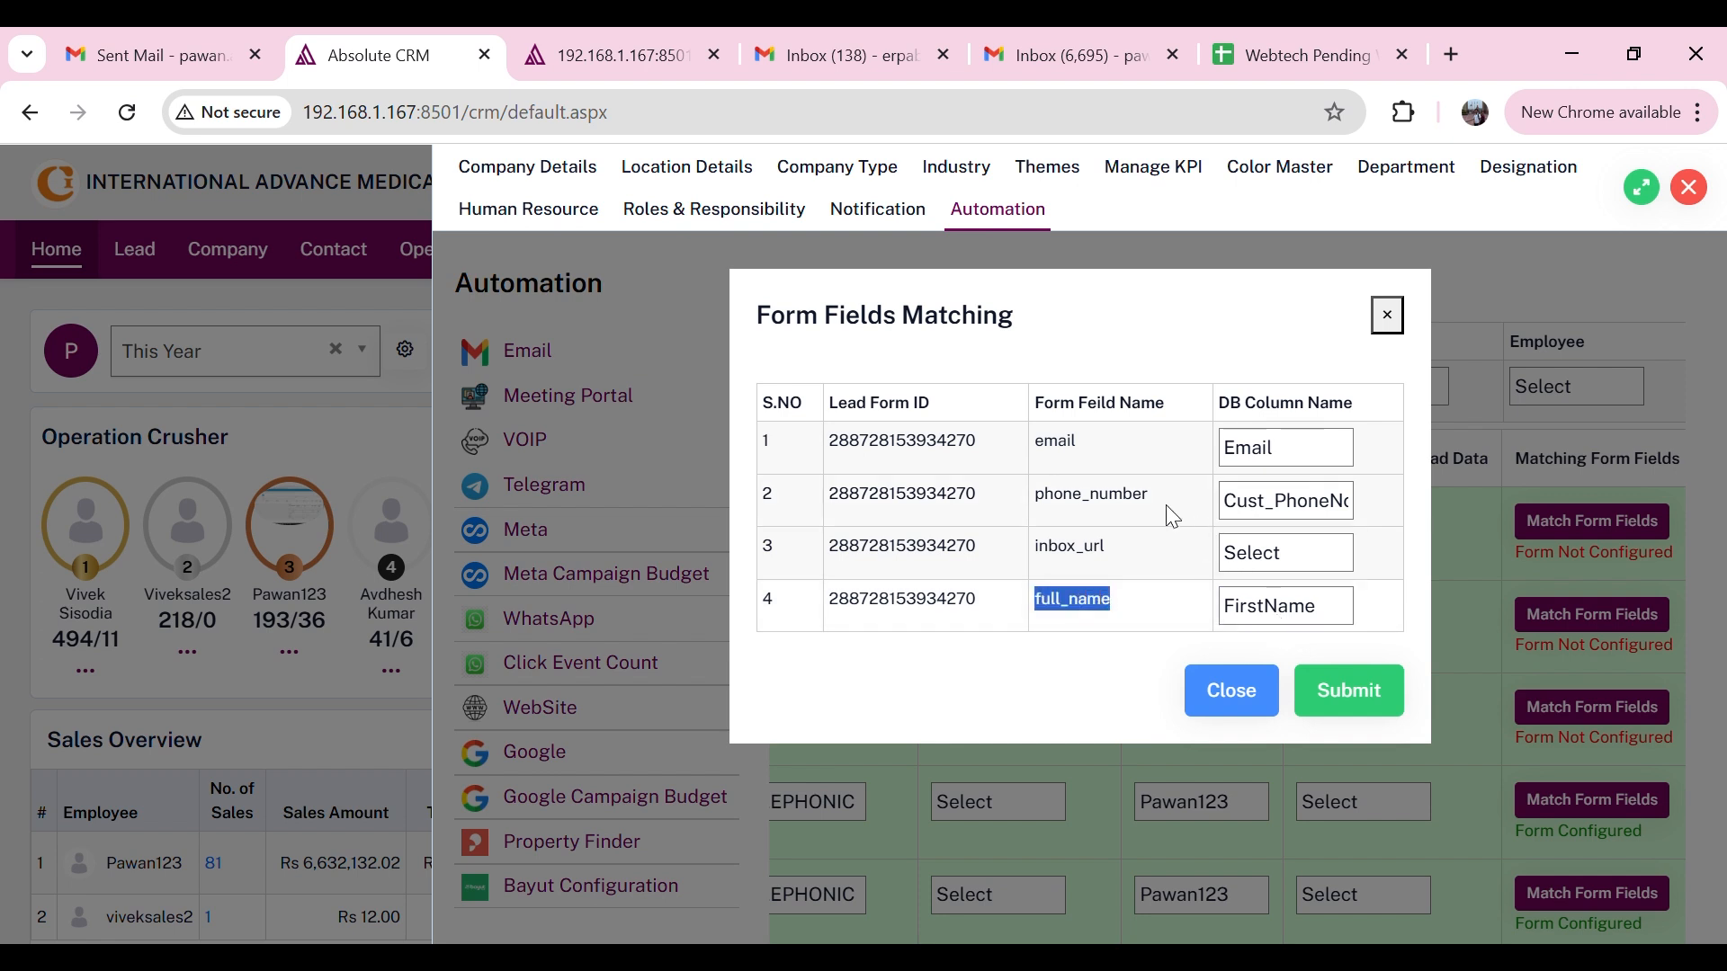
drag(1056, 502, 1169, 503)
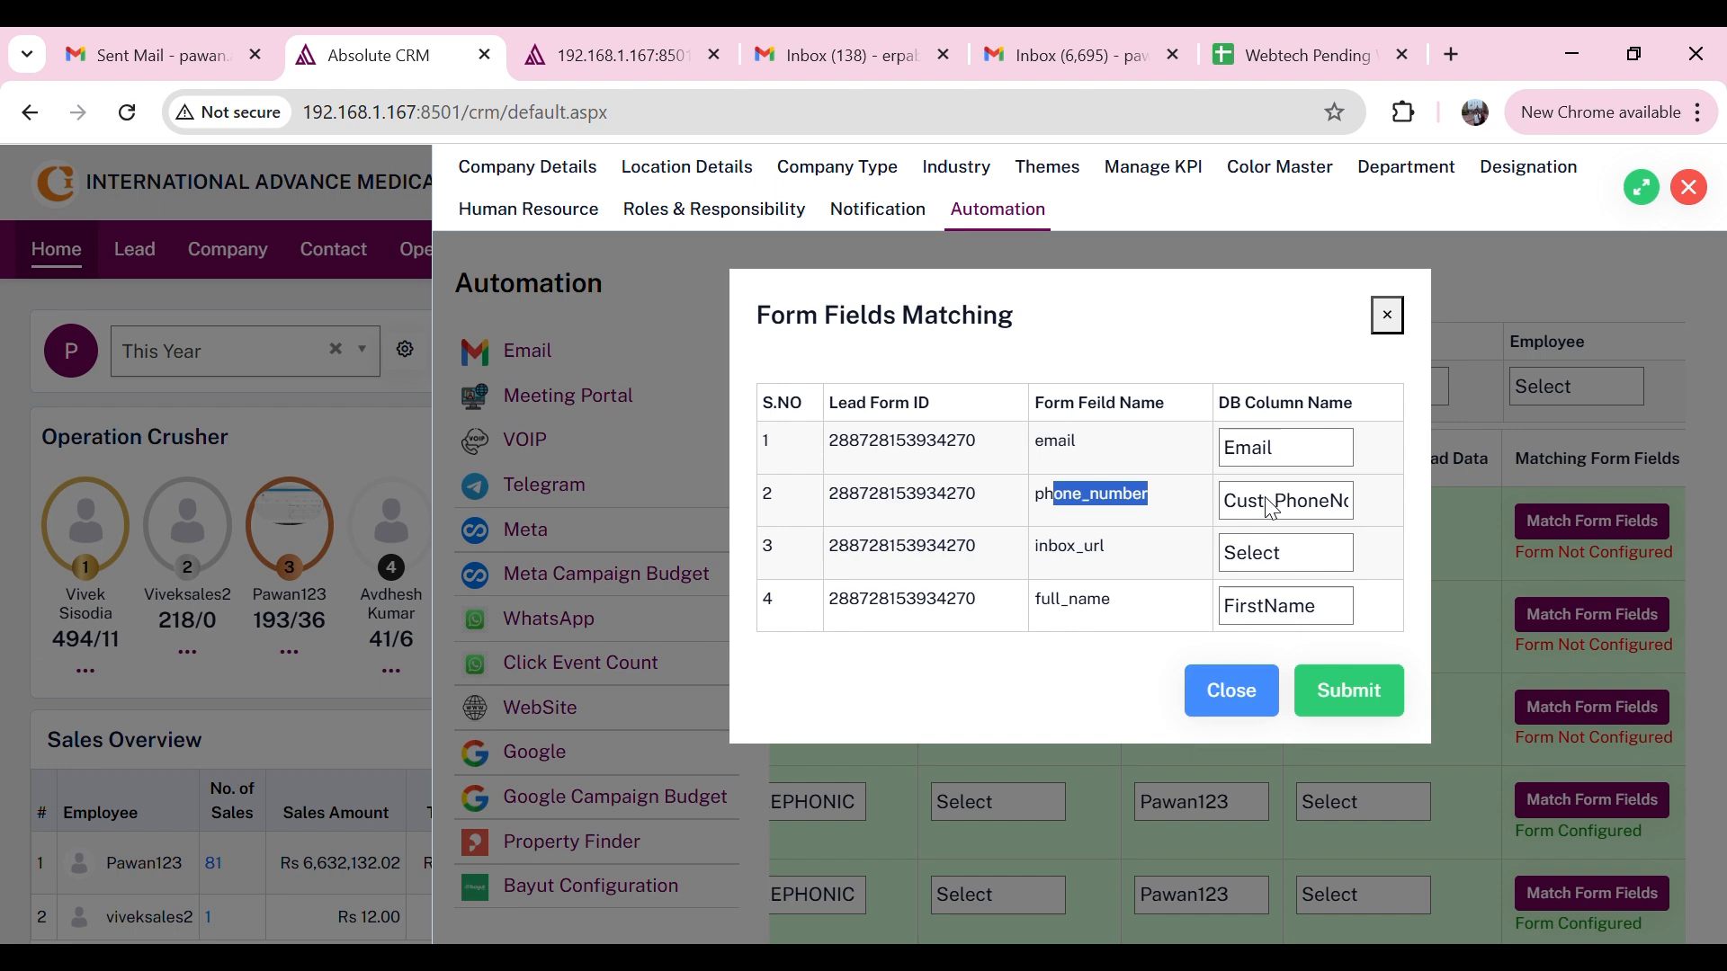
double_click(1078, 455)
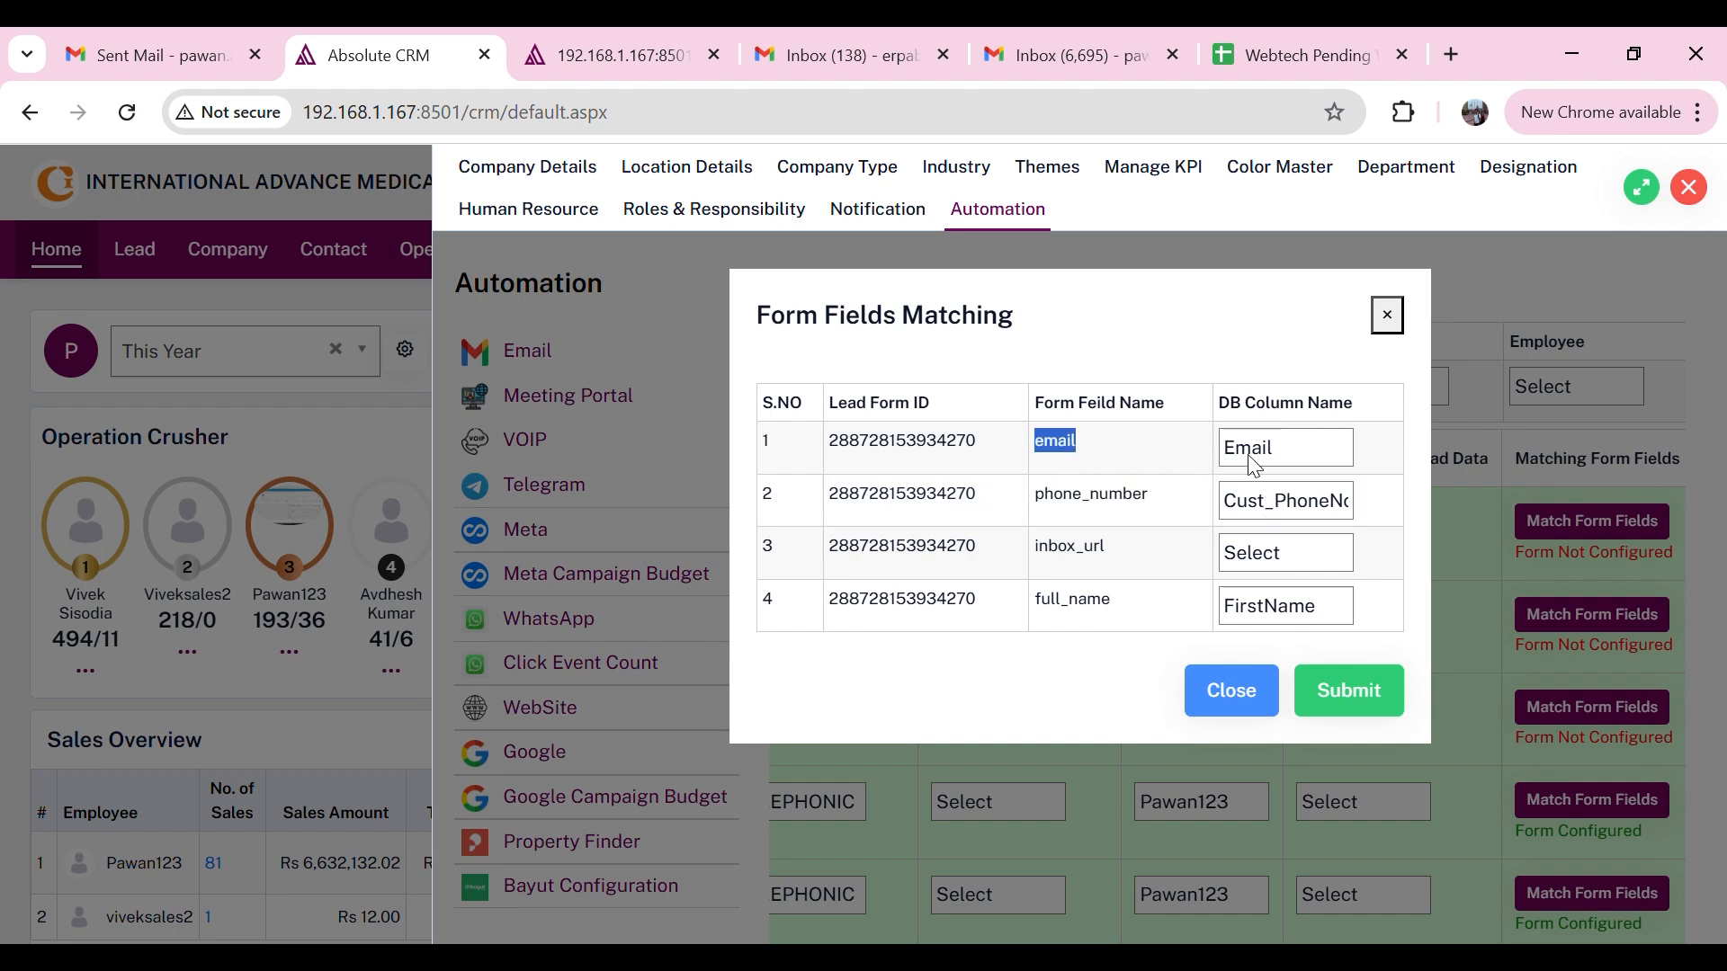
click(1354, 693)
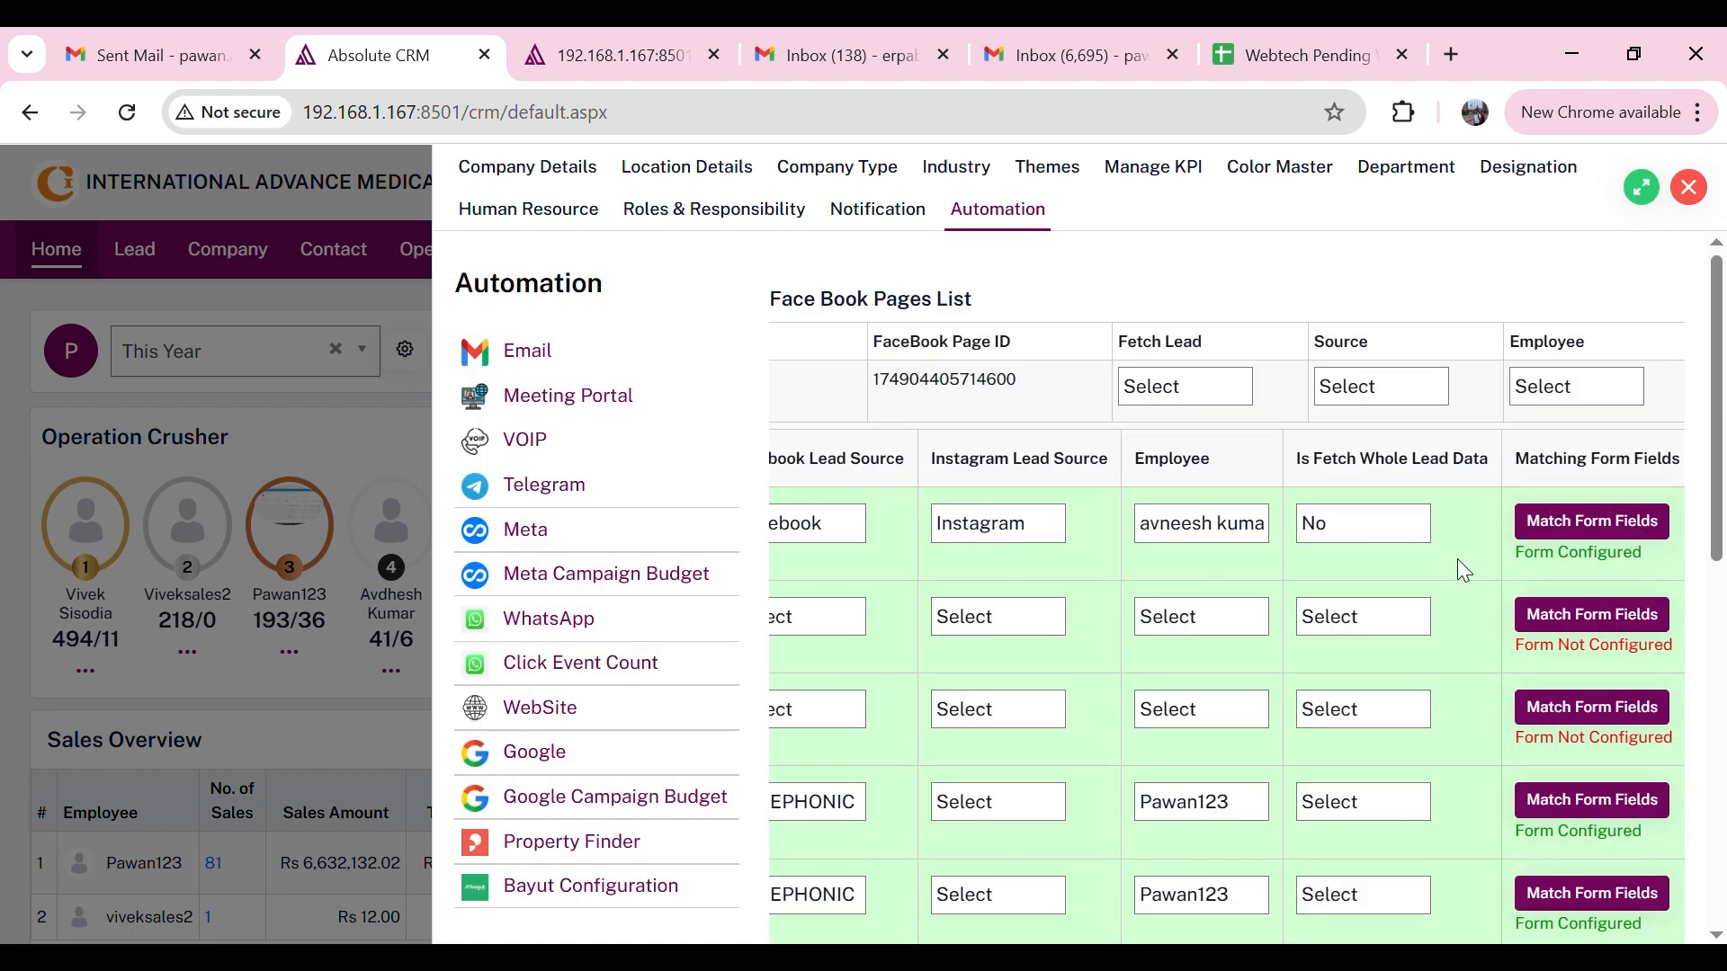
Check the lead form settings of the Absolute ERP UAE page and save the Facebook pages configuration
drag(1715, 538, 1709, 883)
drag(1405, 780, 906, 782)
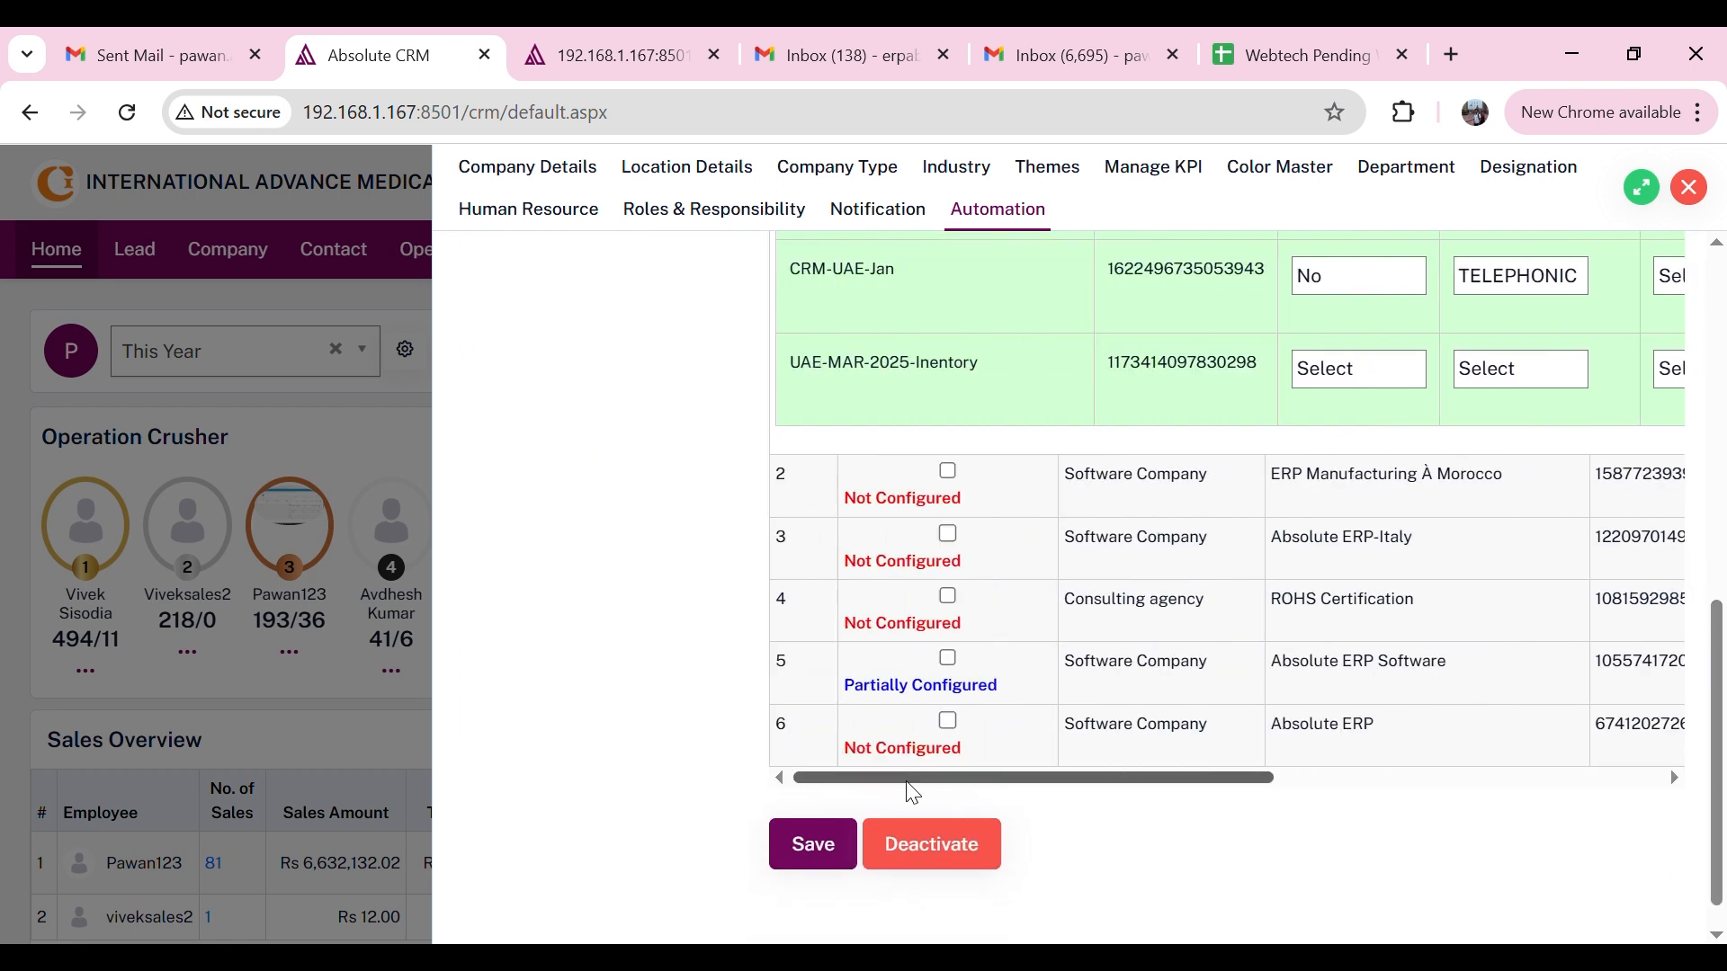
scroll(1037, 528, up, 10)
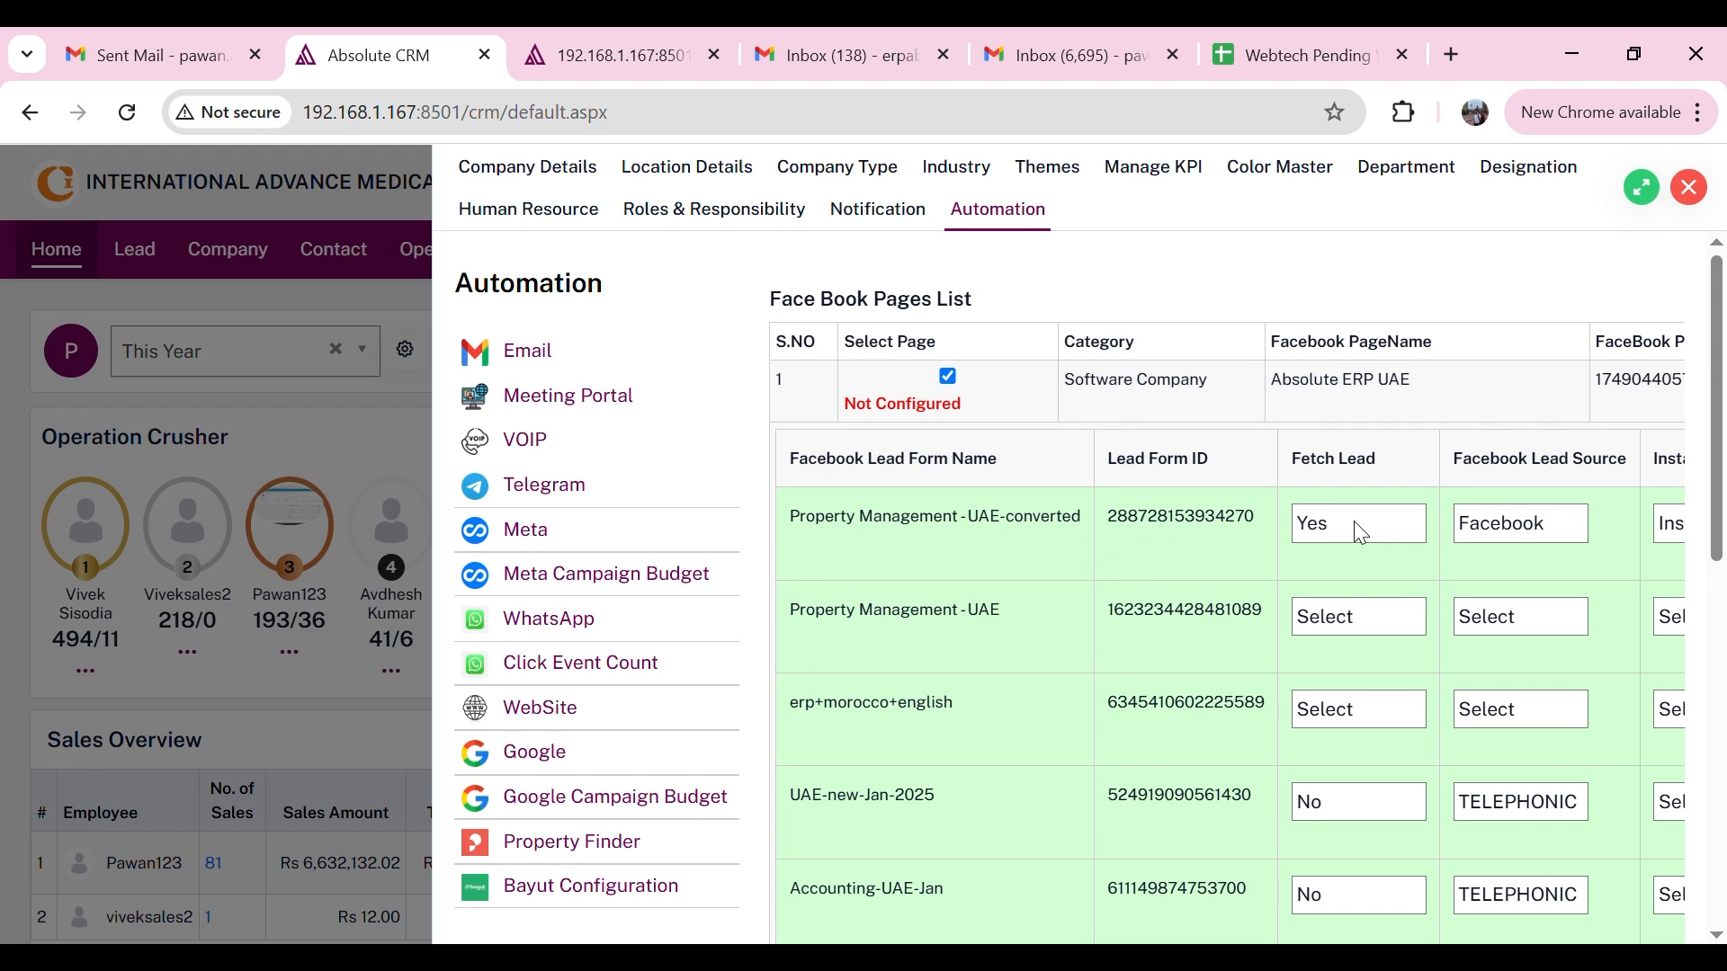
scroll(1214, 630, down, 6)
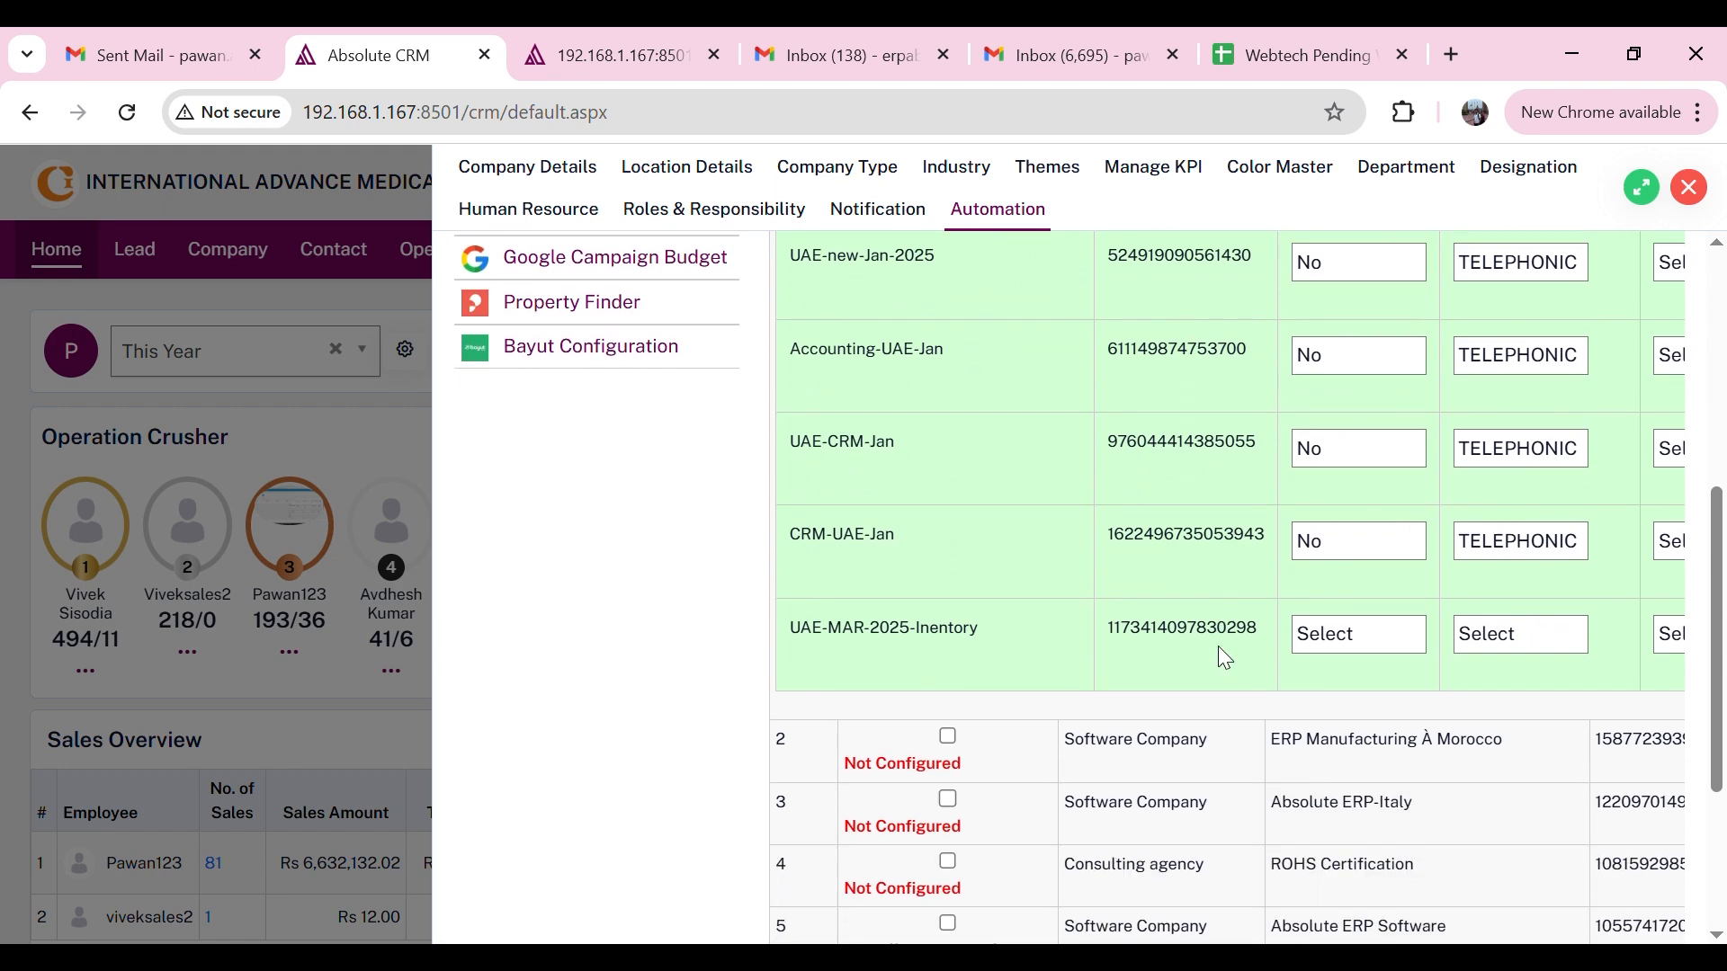
scroll(1216, 645, up, 5)
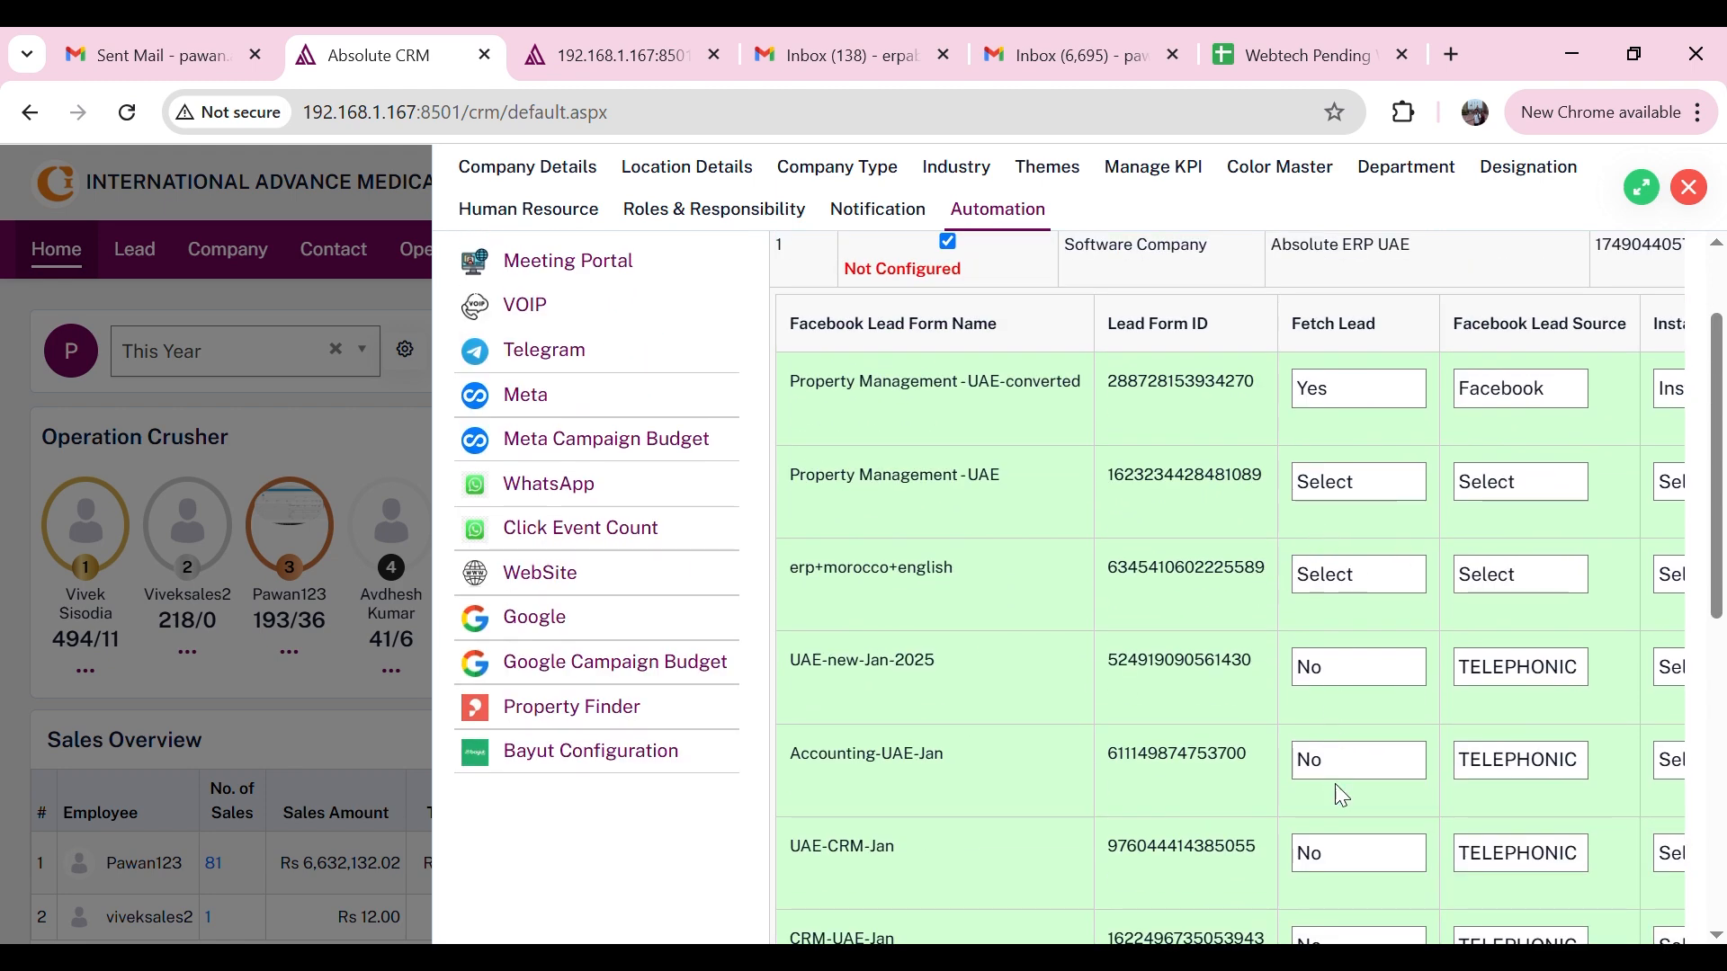
scroll(1340, 719, down, 6)
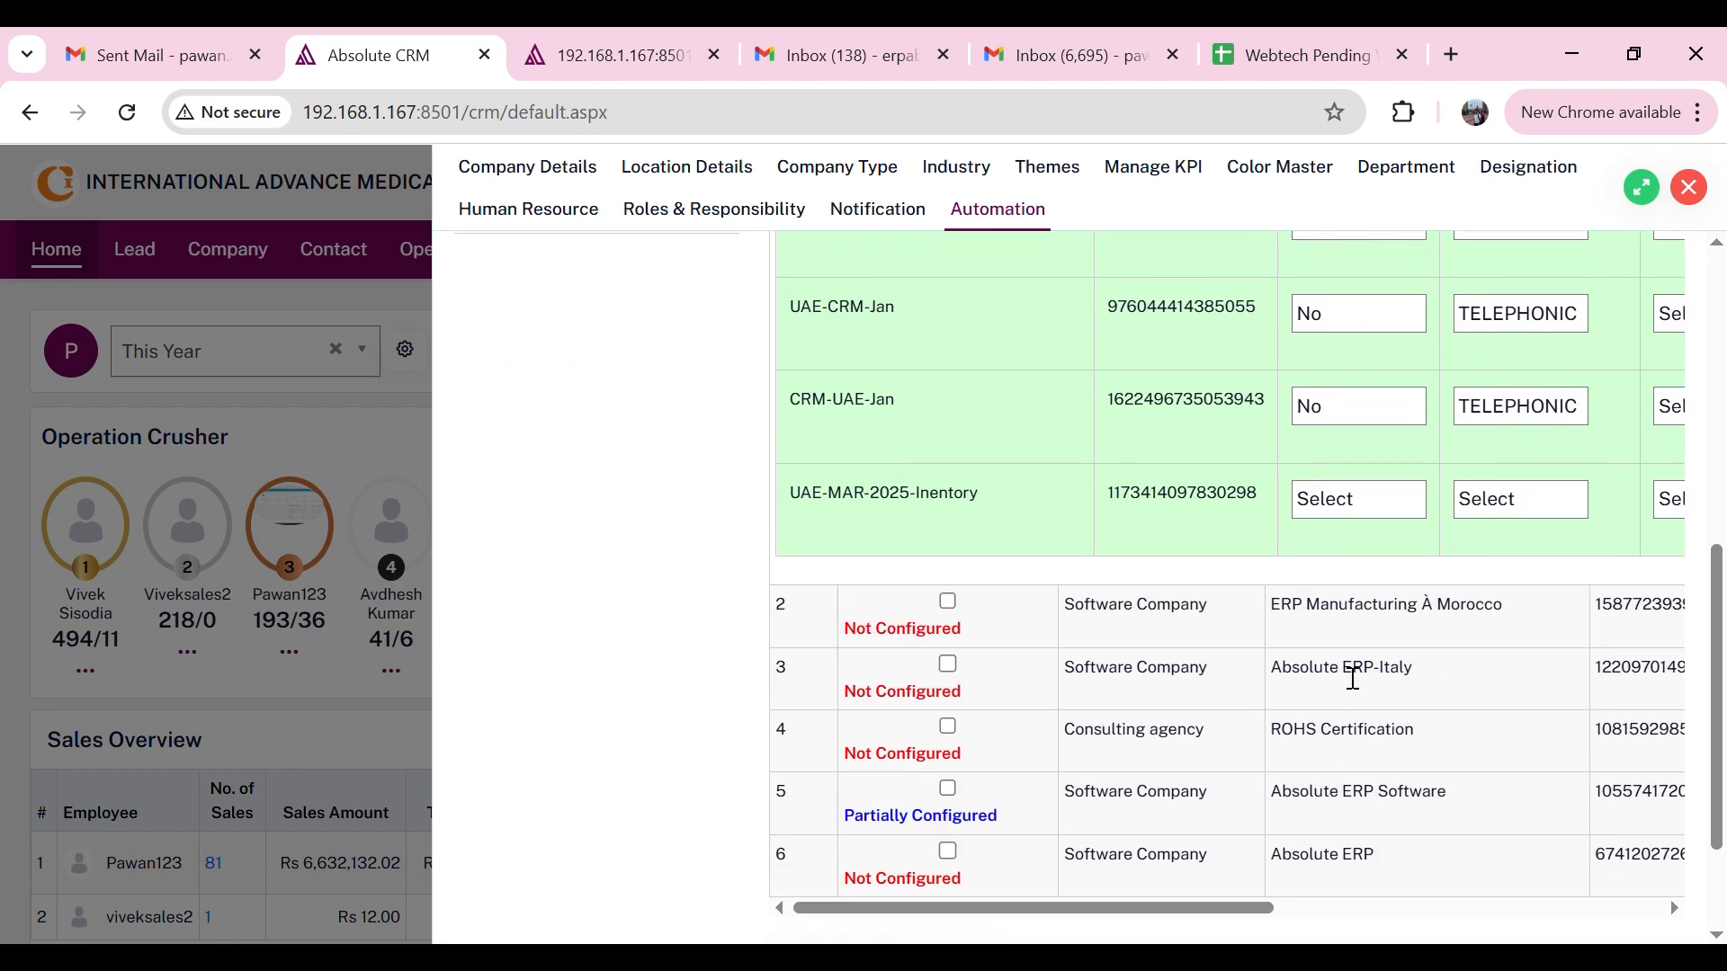
scroll(1340, 504, up, 9)
scroll(1259, 630, down, 12)
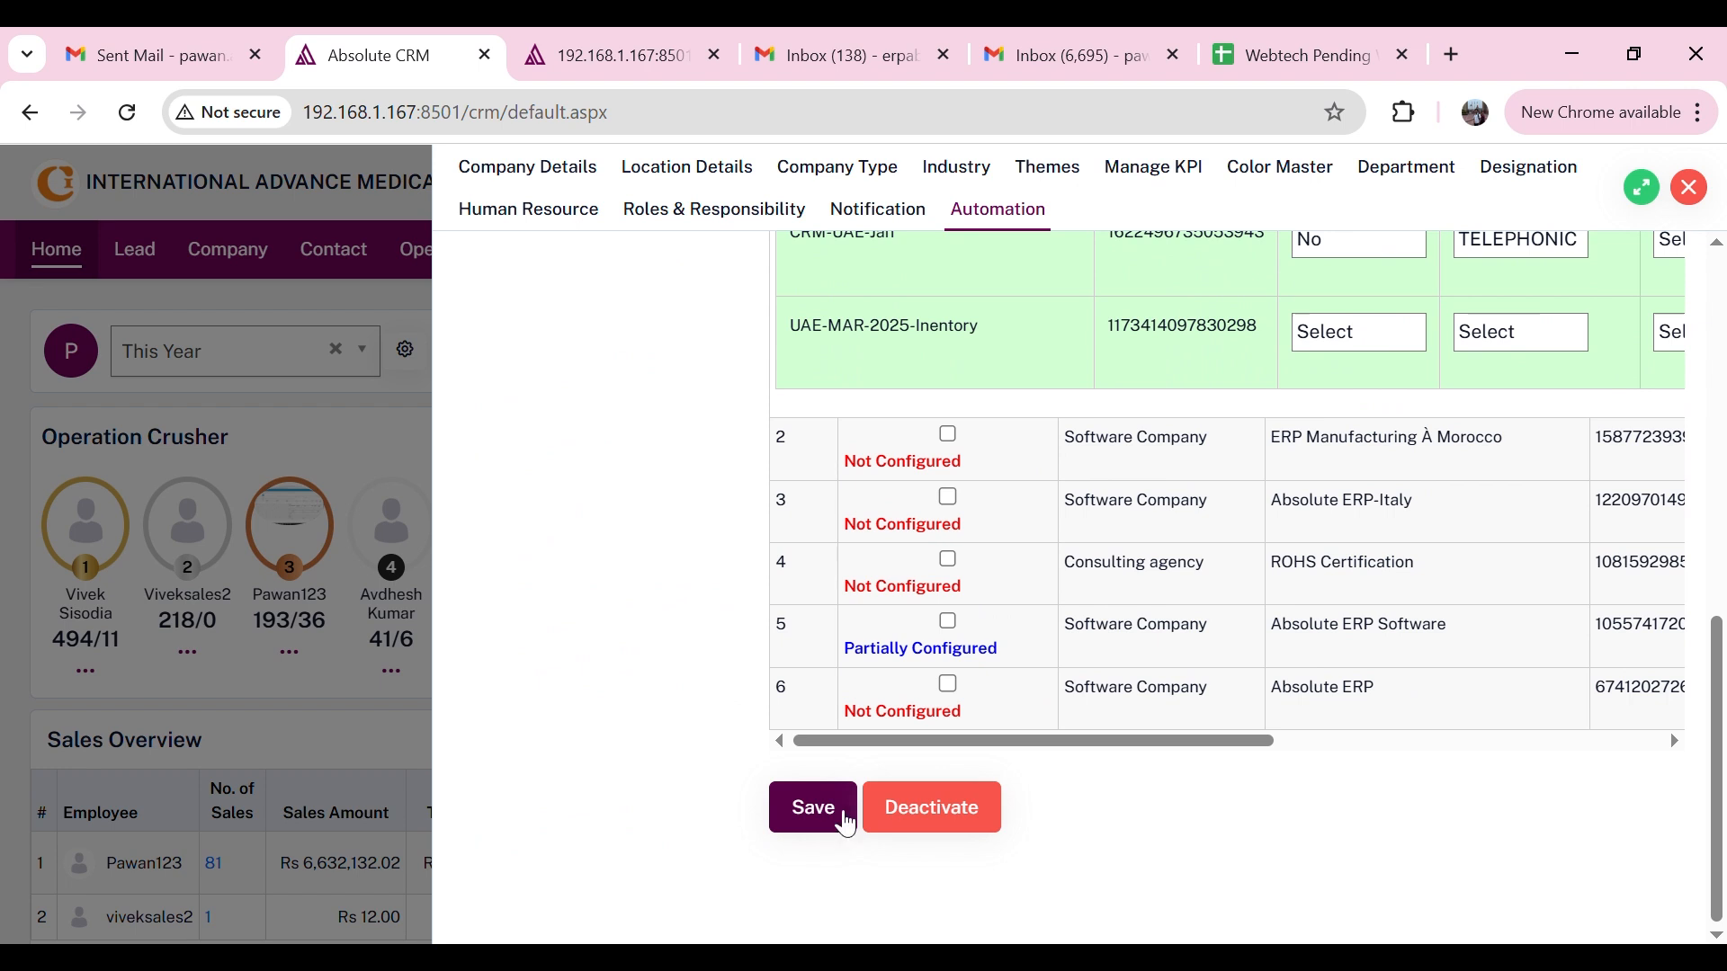
click(836, 814)
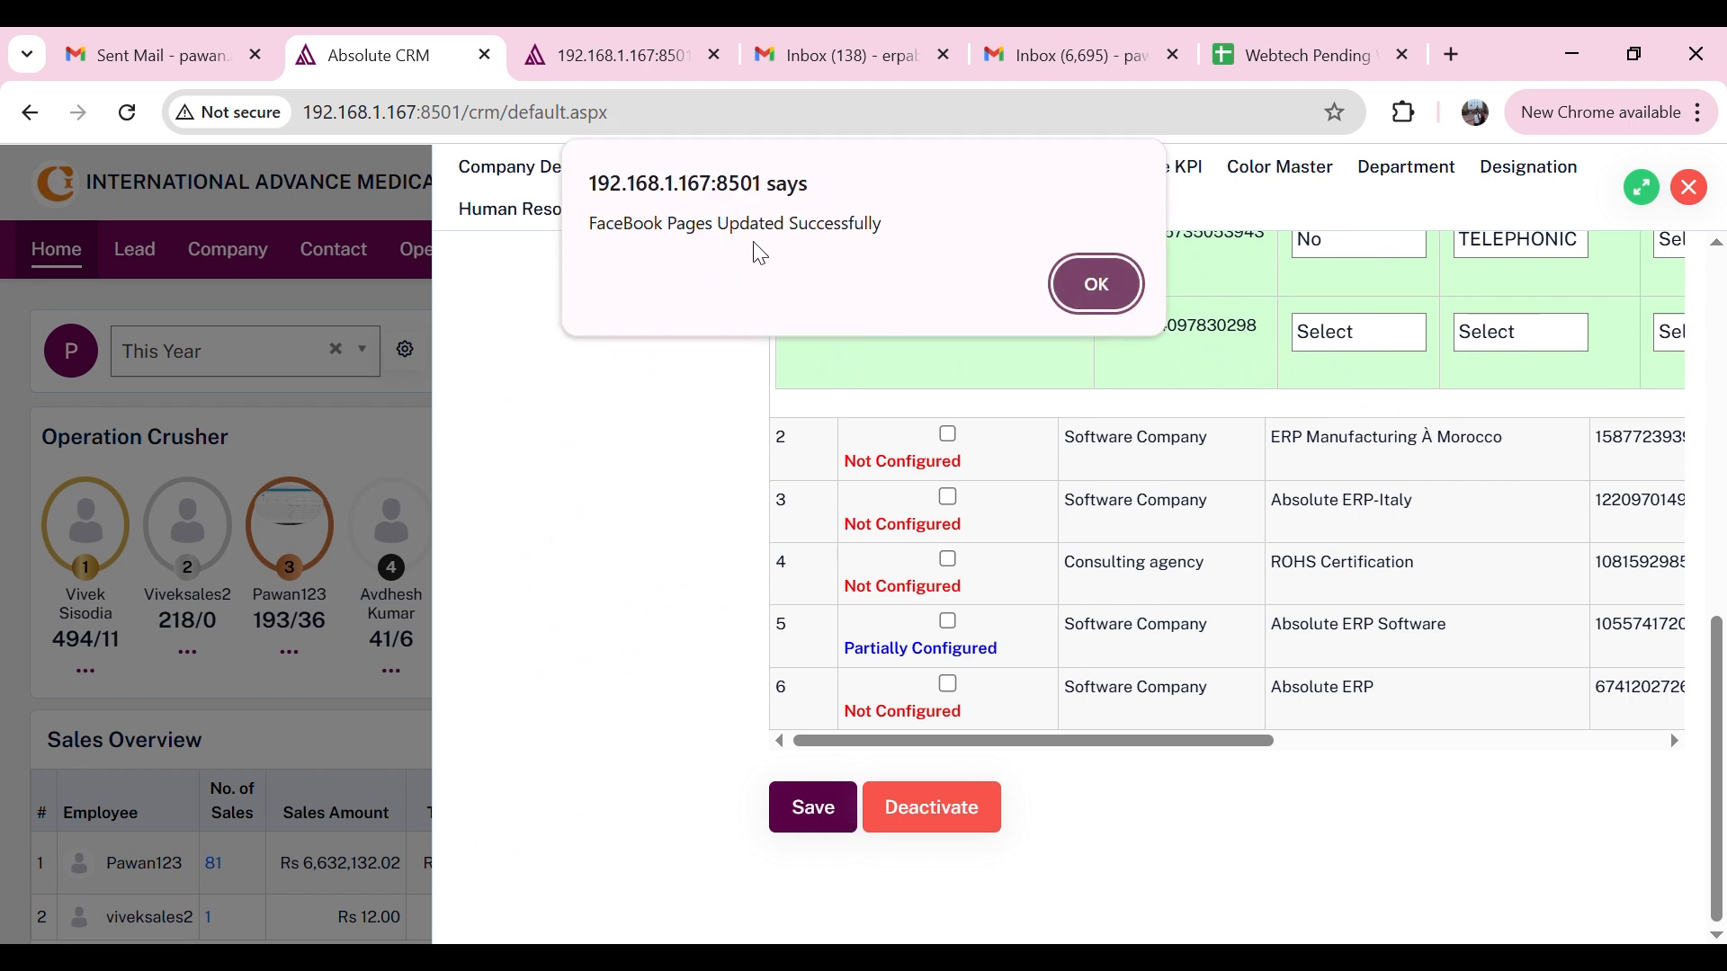
click(1089, 286)
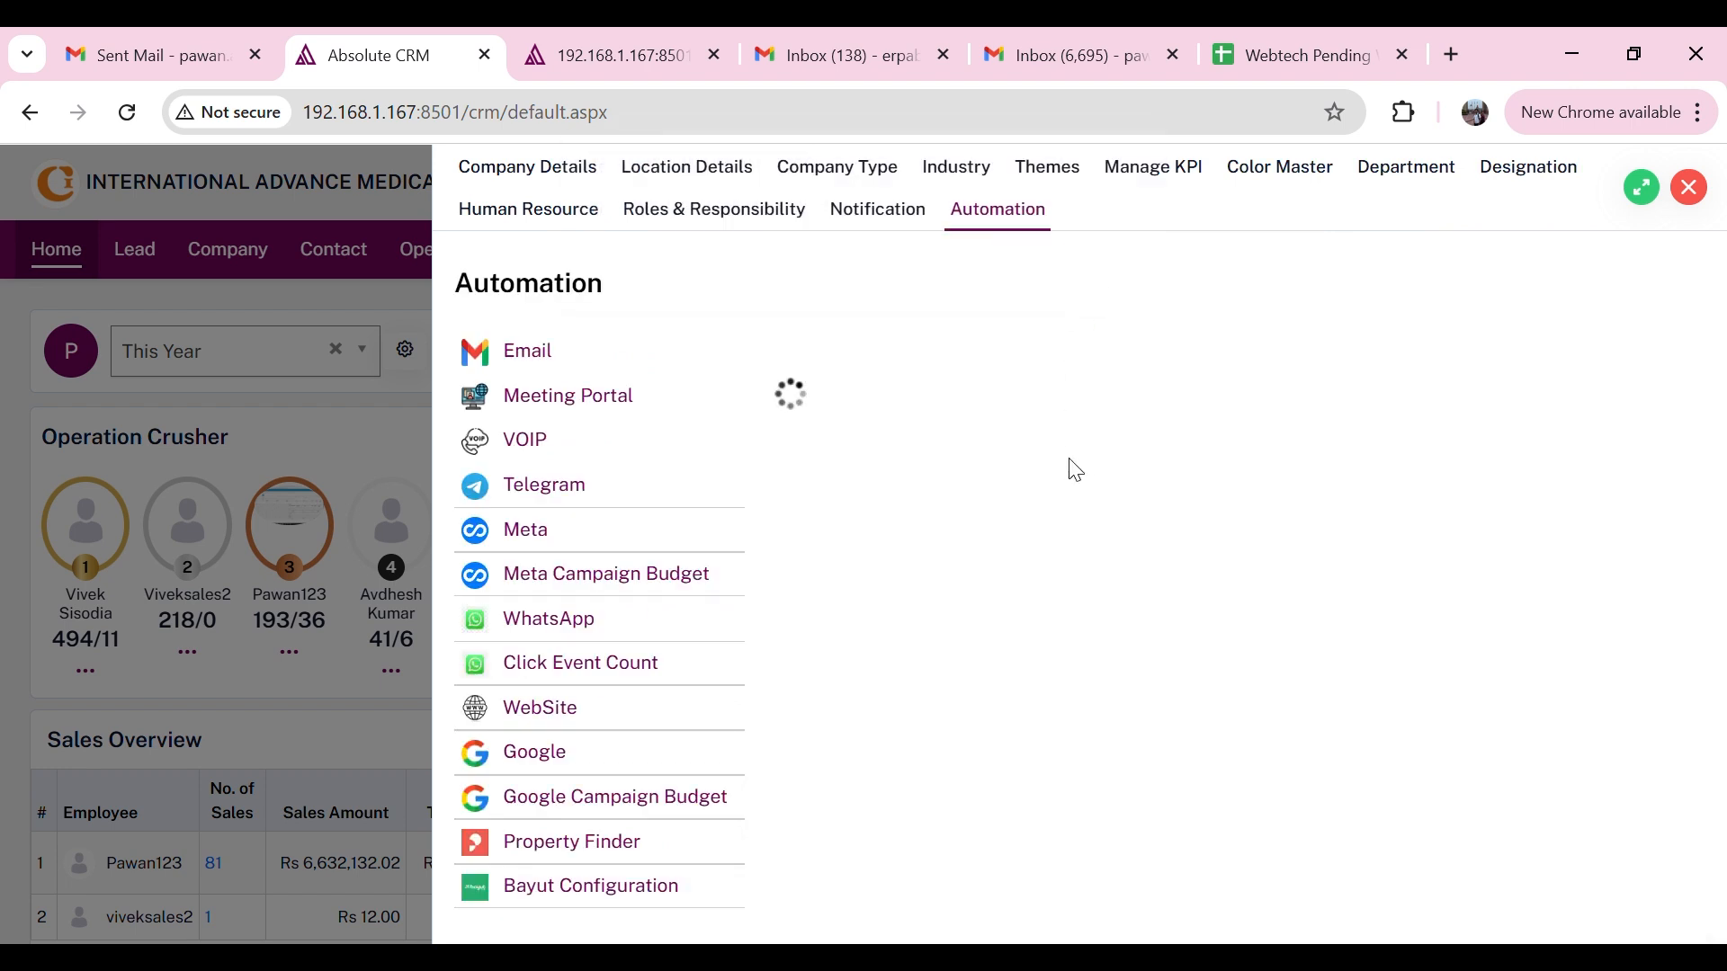
Check the configuration status of the Absolute ERP UAE page and expand it to review its lead form settings
drag(832, 407, 882, 412)
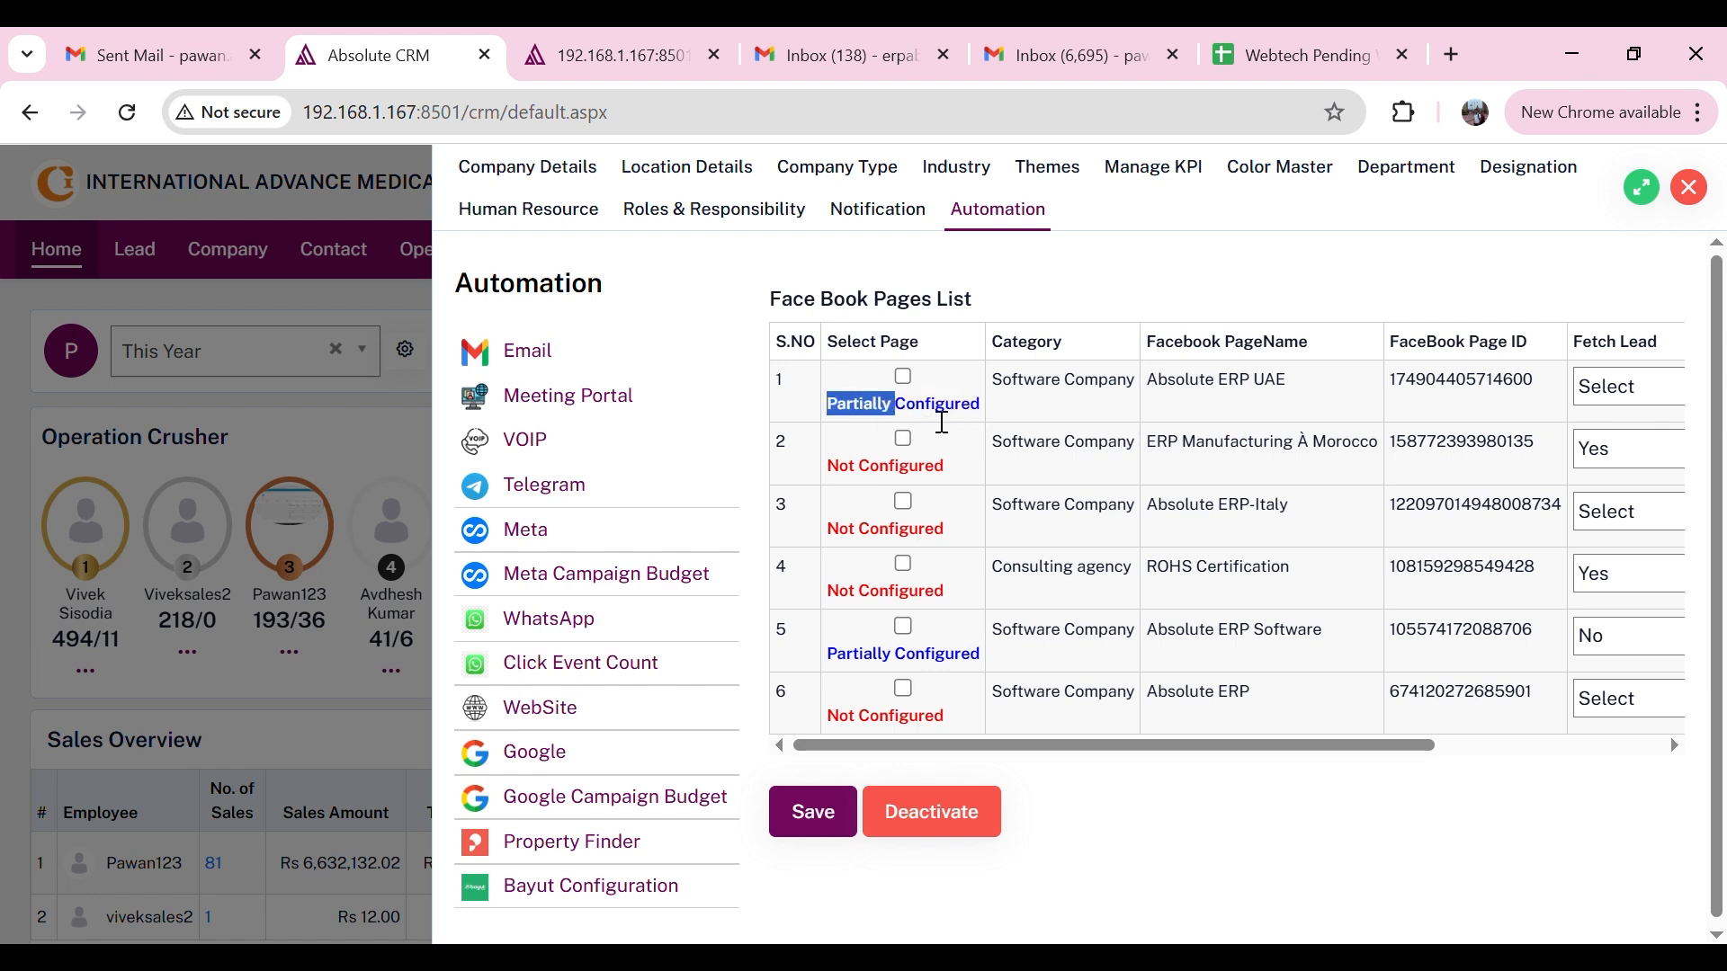
drag(1168, 392, 1278, 395)
click(1203, 397)
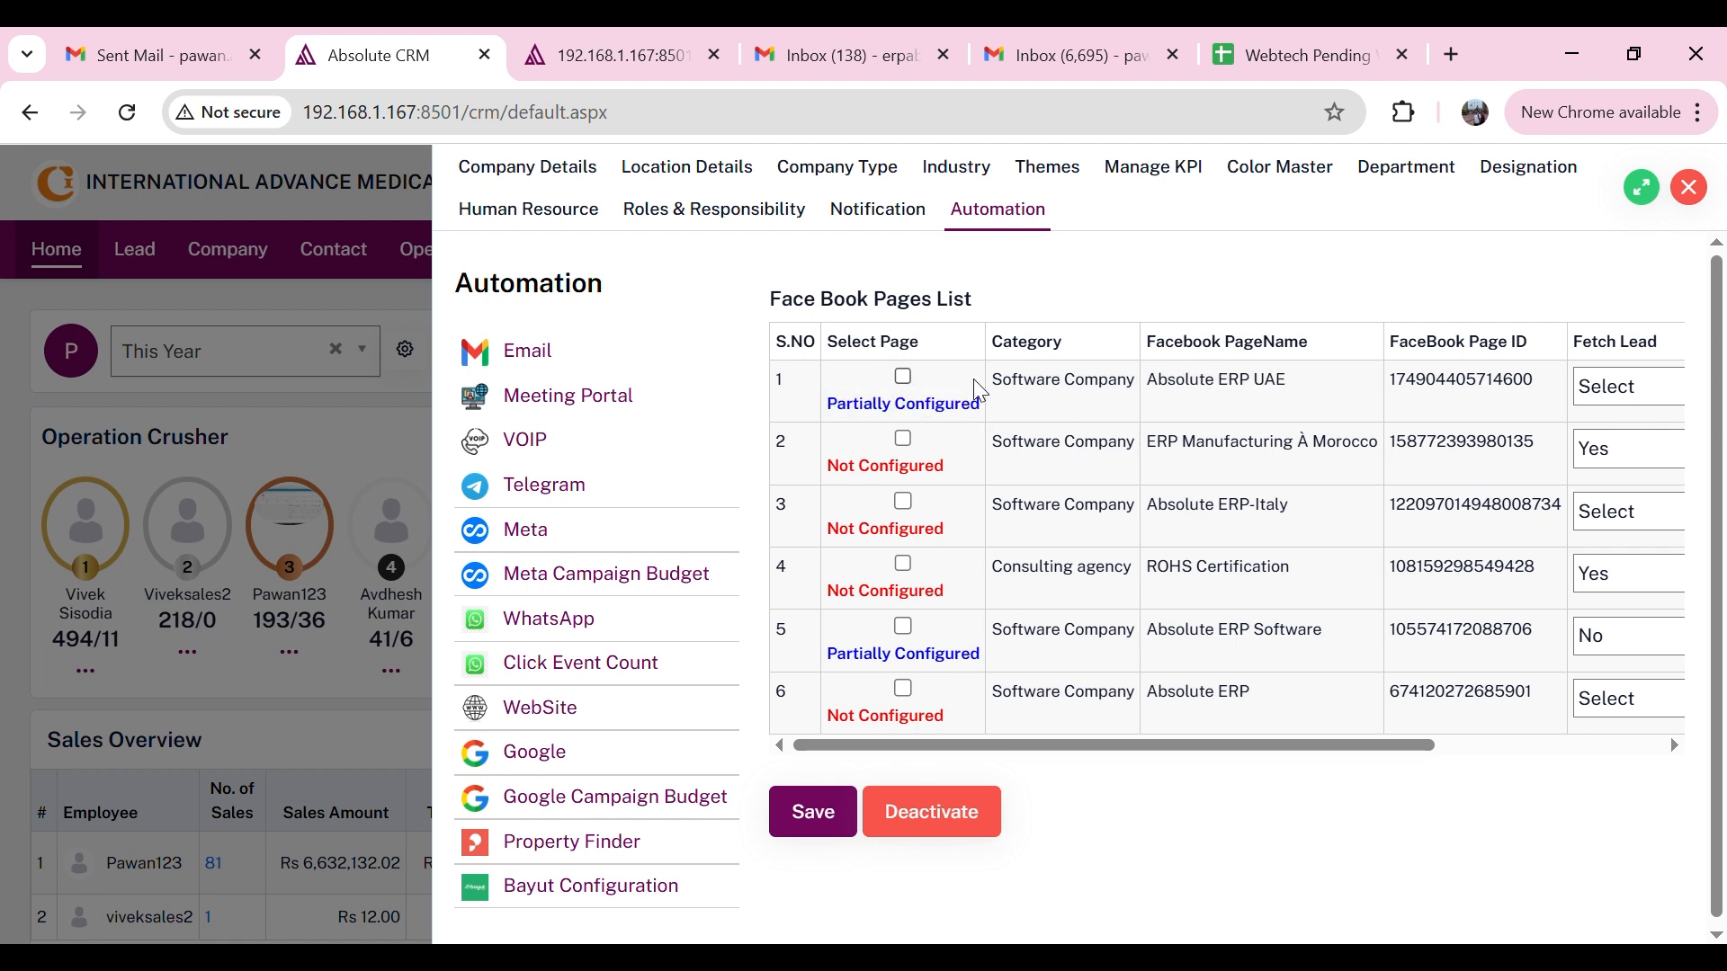
click(902, 377)
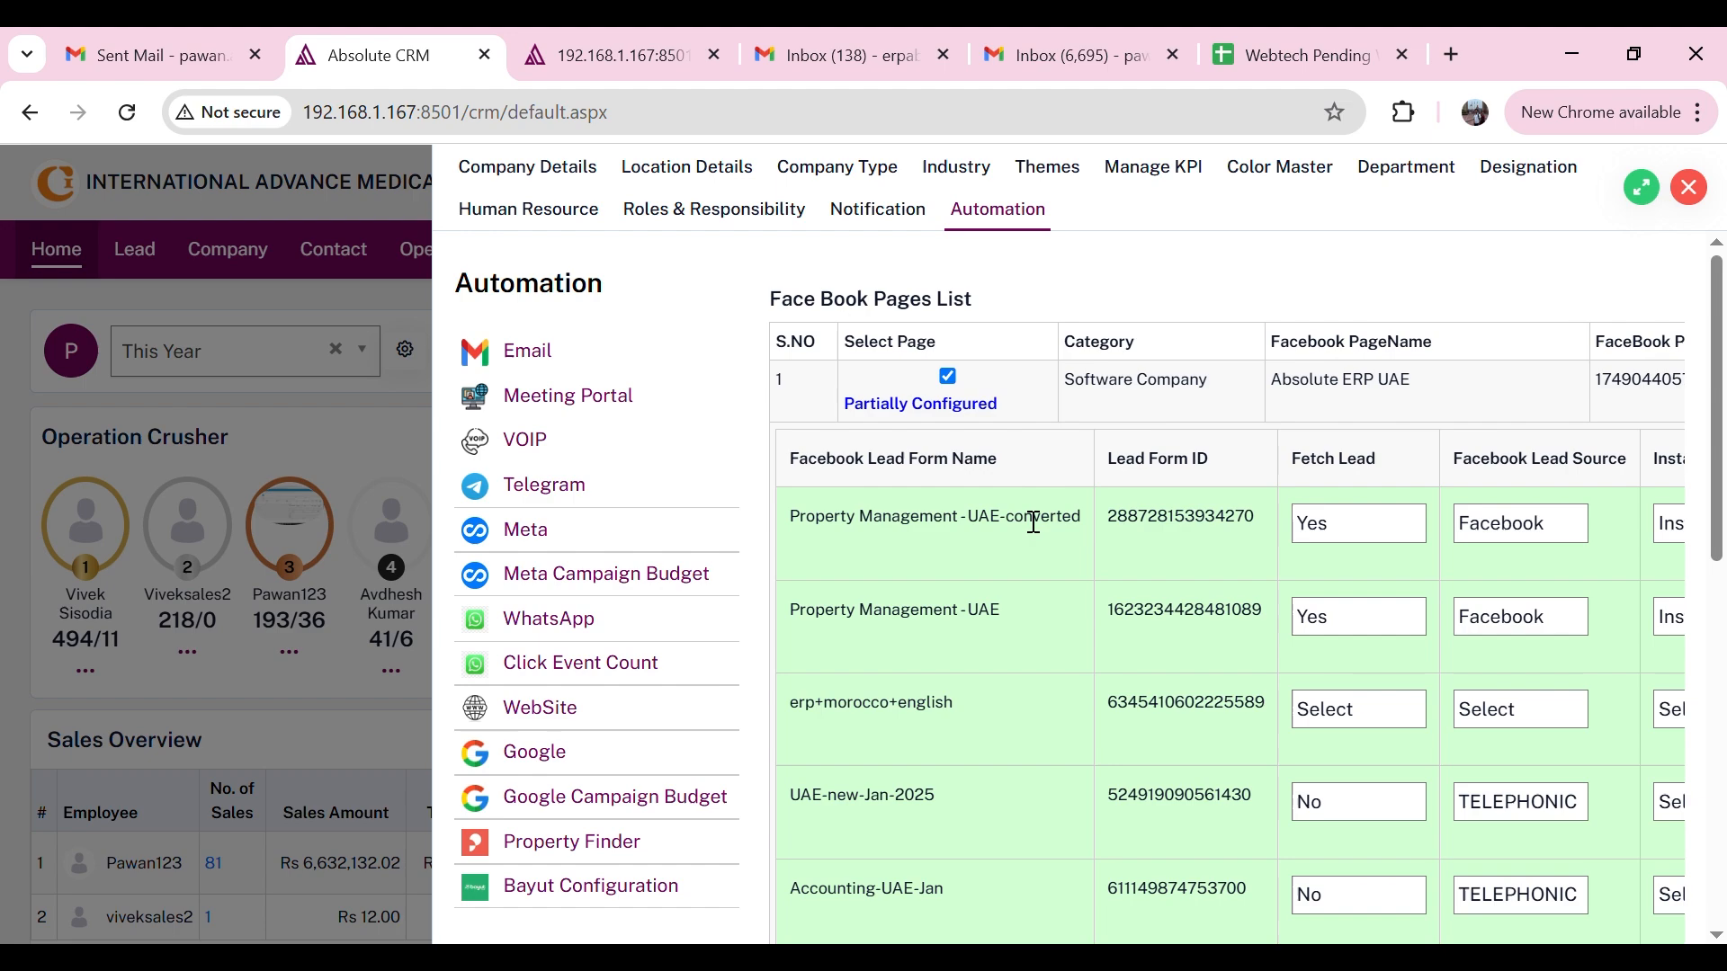
double_click(1226, 531)
drag(1145, 611, 1430, 626)
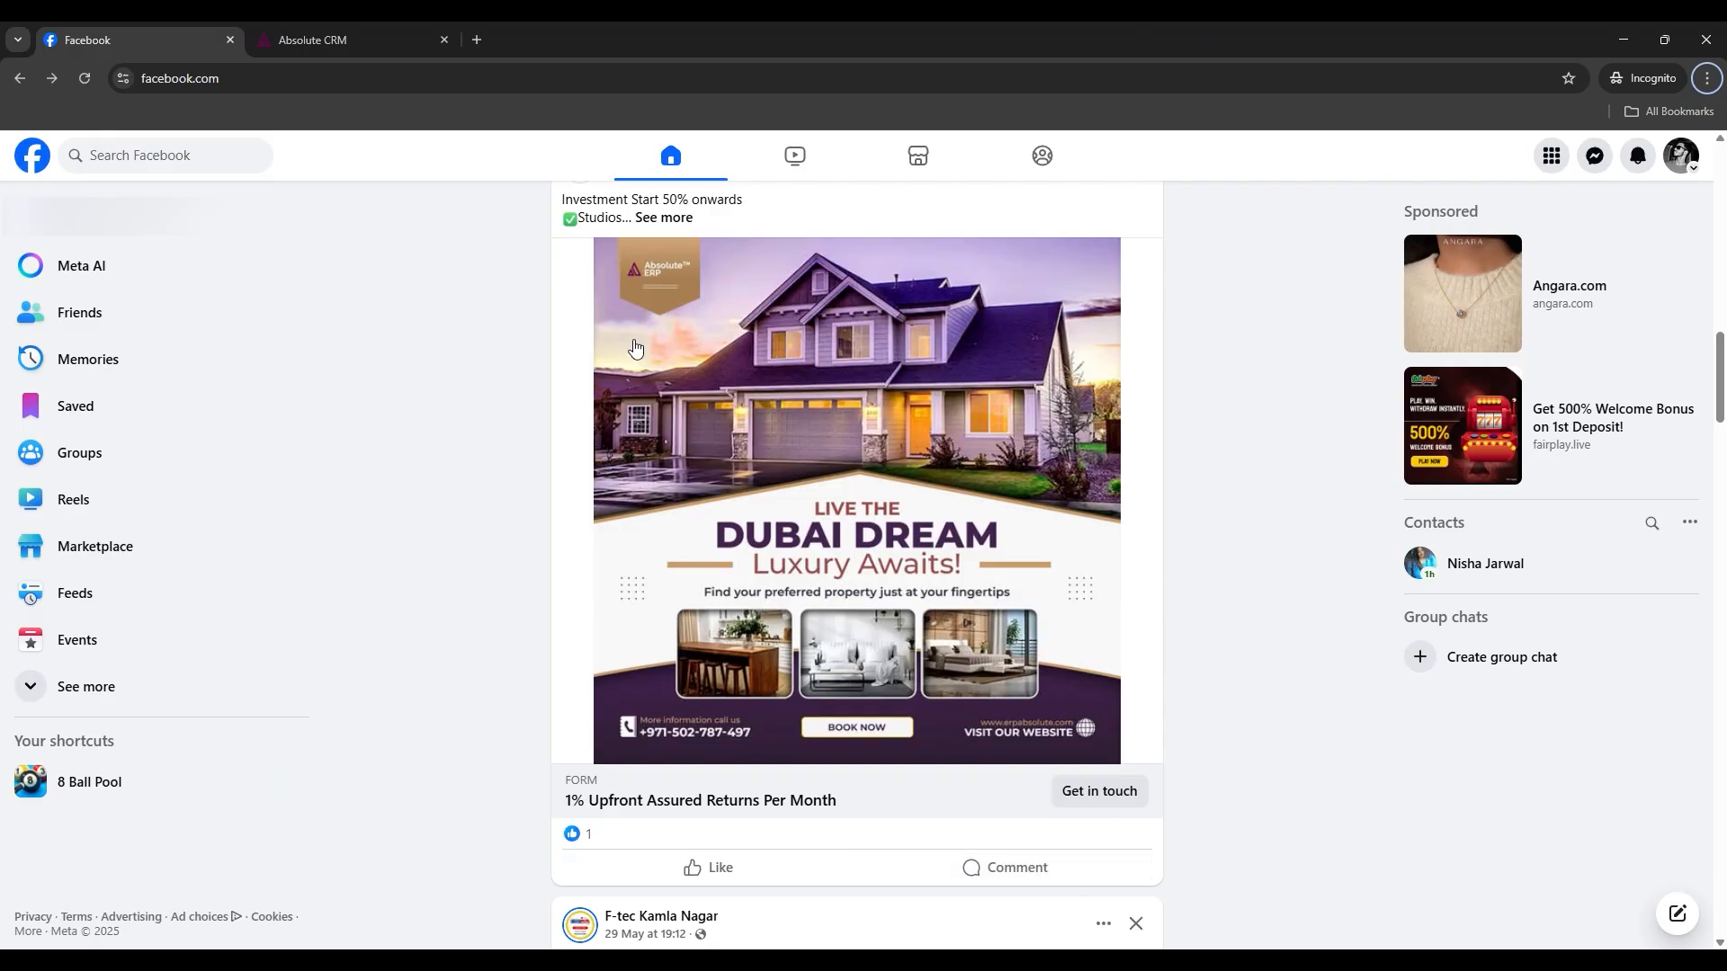
On Facebook, open the Dubai Dream ad's lead form and answer 4 bedrooms, budget 15000 and purchase time asap, continuing to the contact information
click(1100, 791)
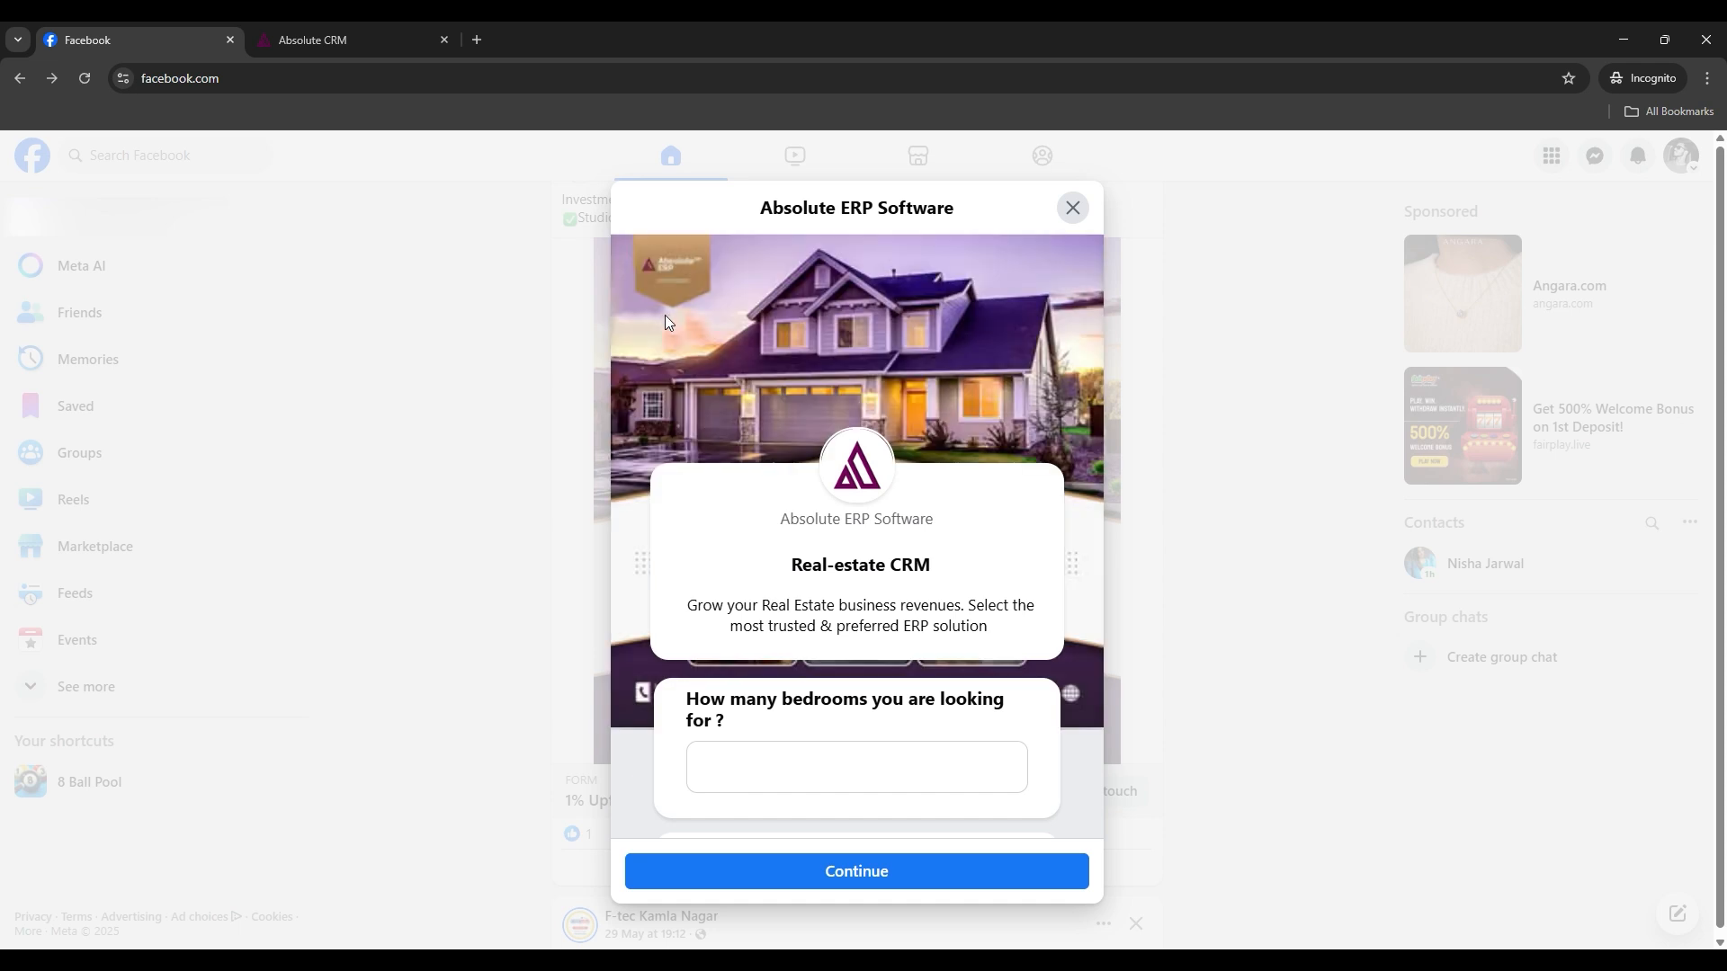
scroll(763, 732, down, 3)
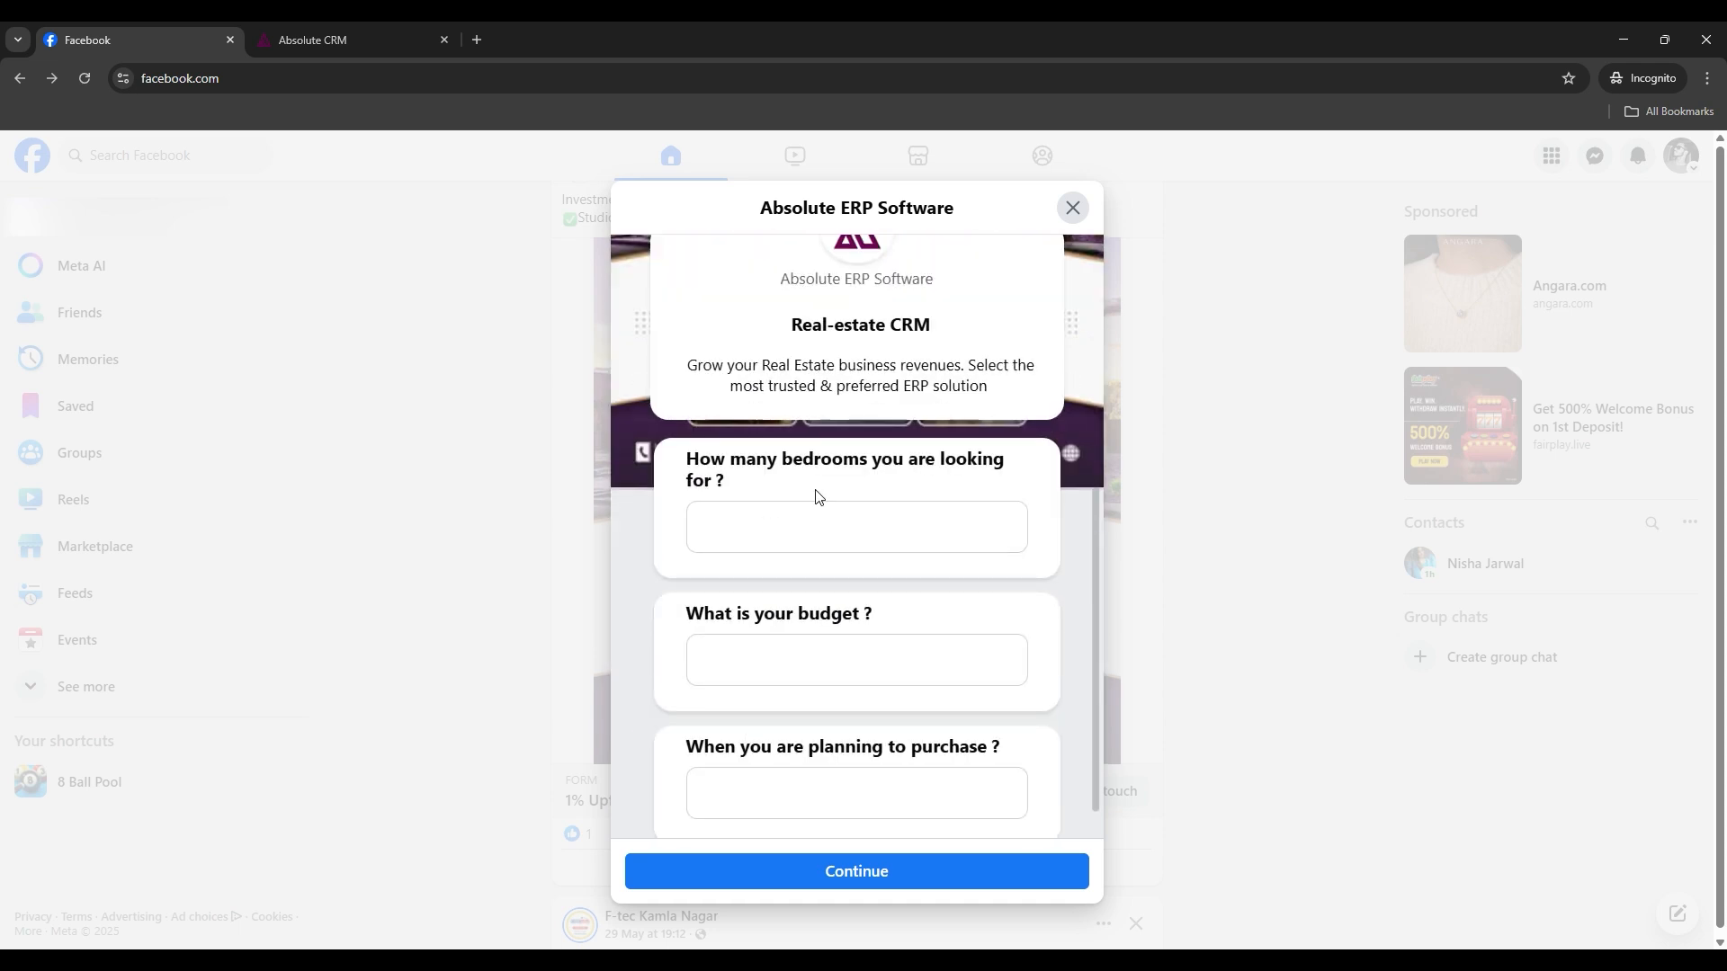
click(780, 543)
text(4)
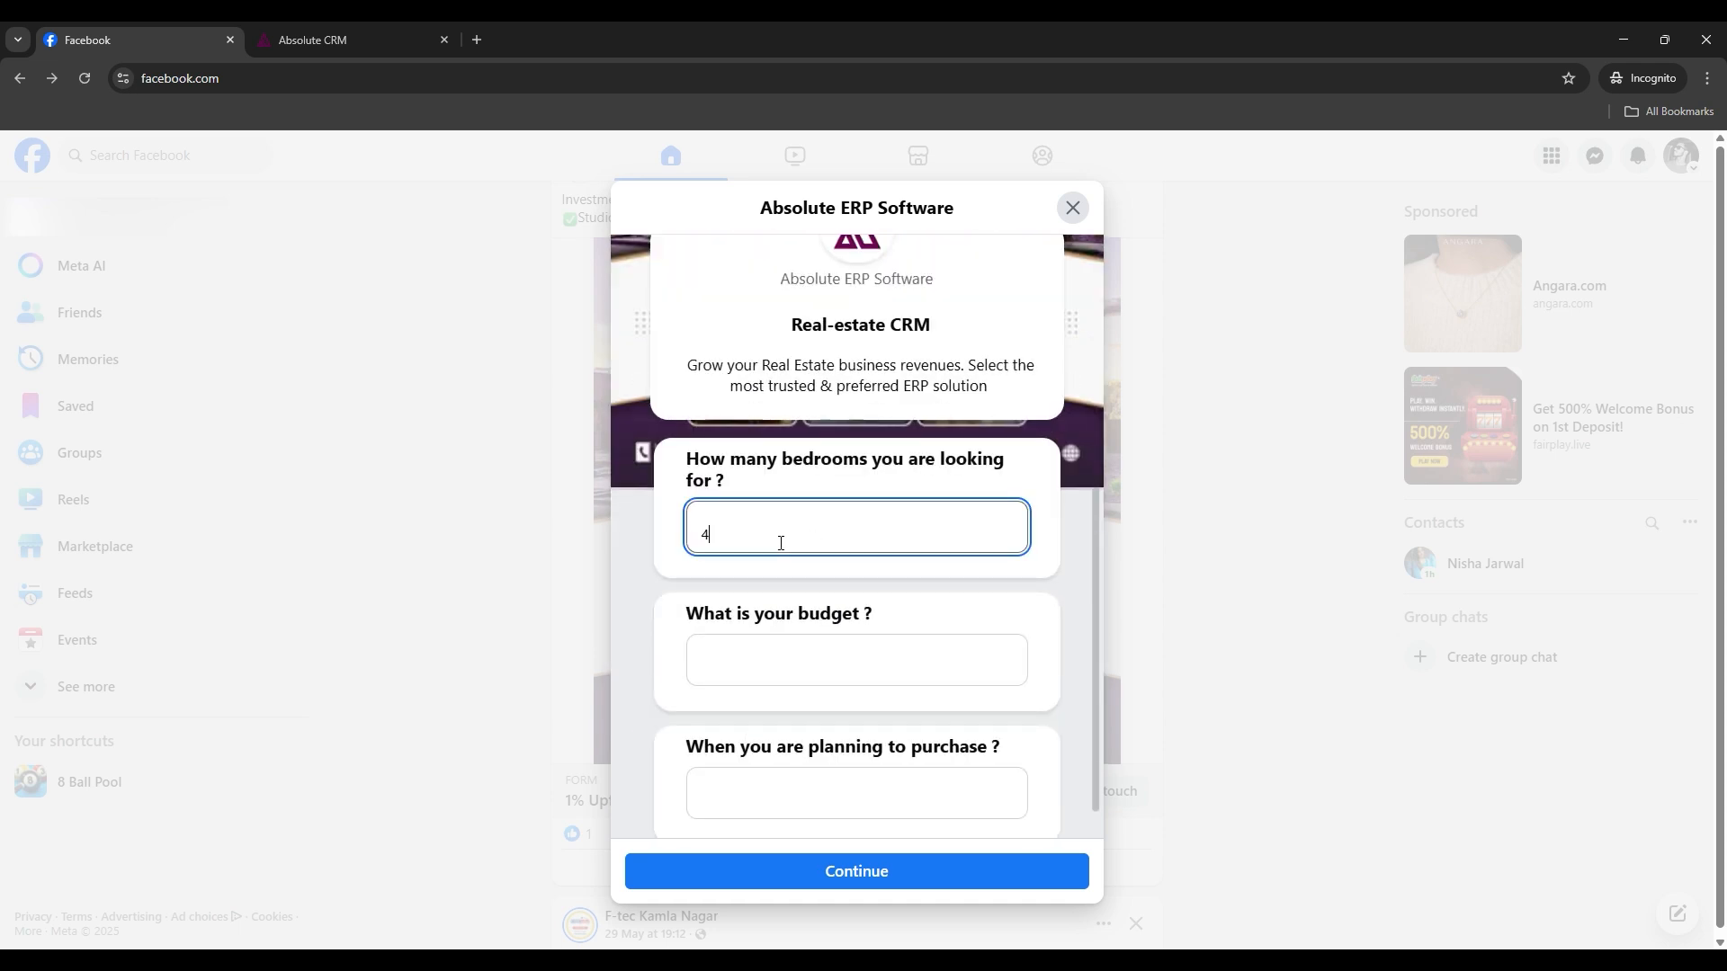
click(848, 664)
text(15000)
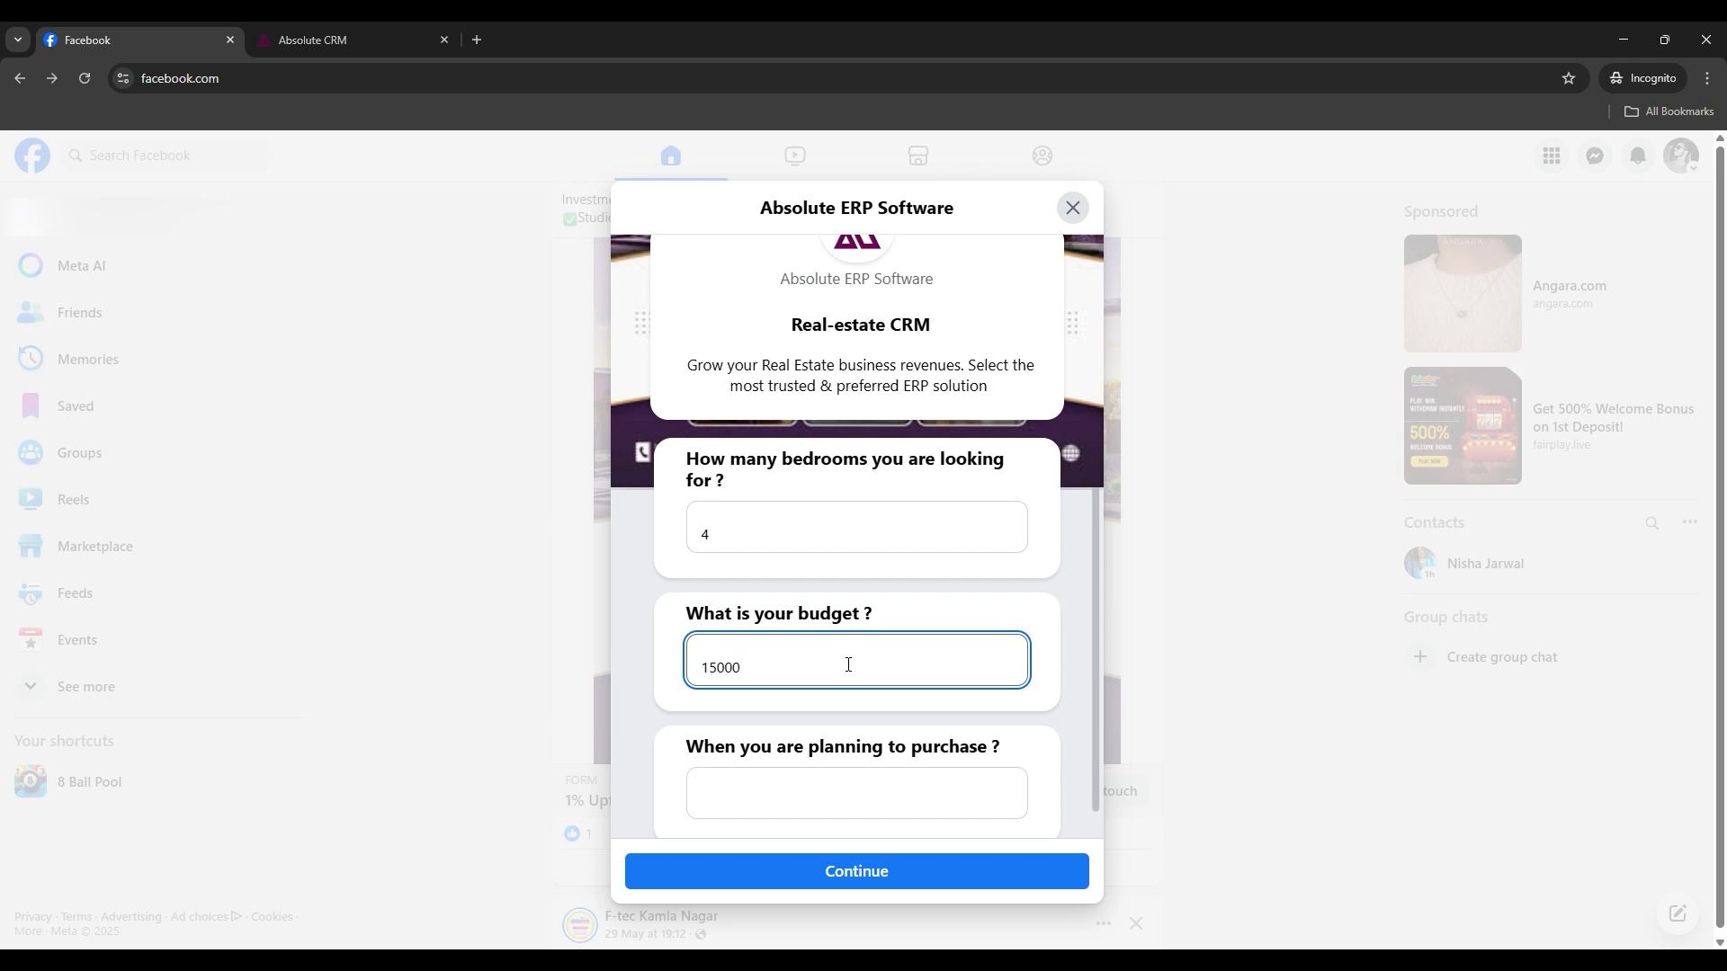
click(835, 806)
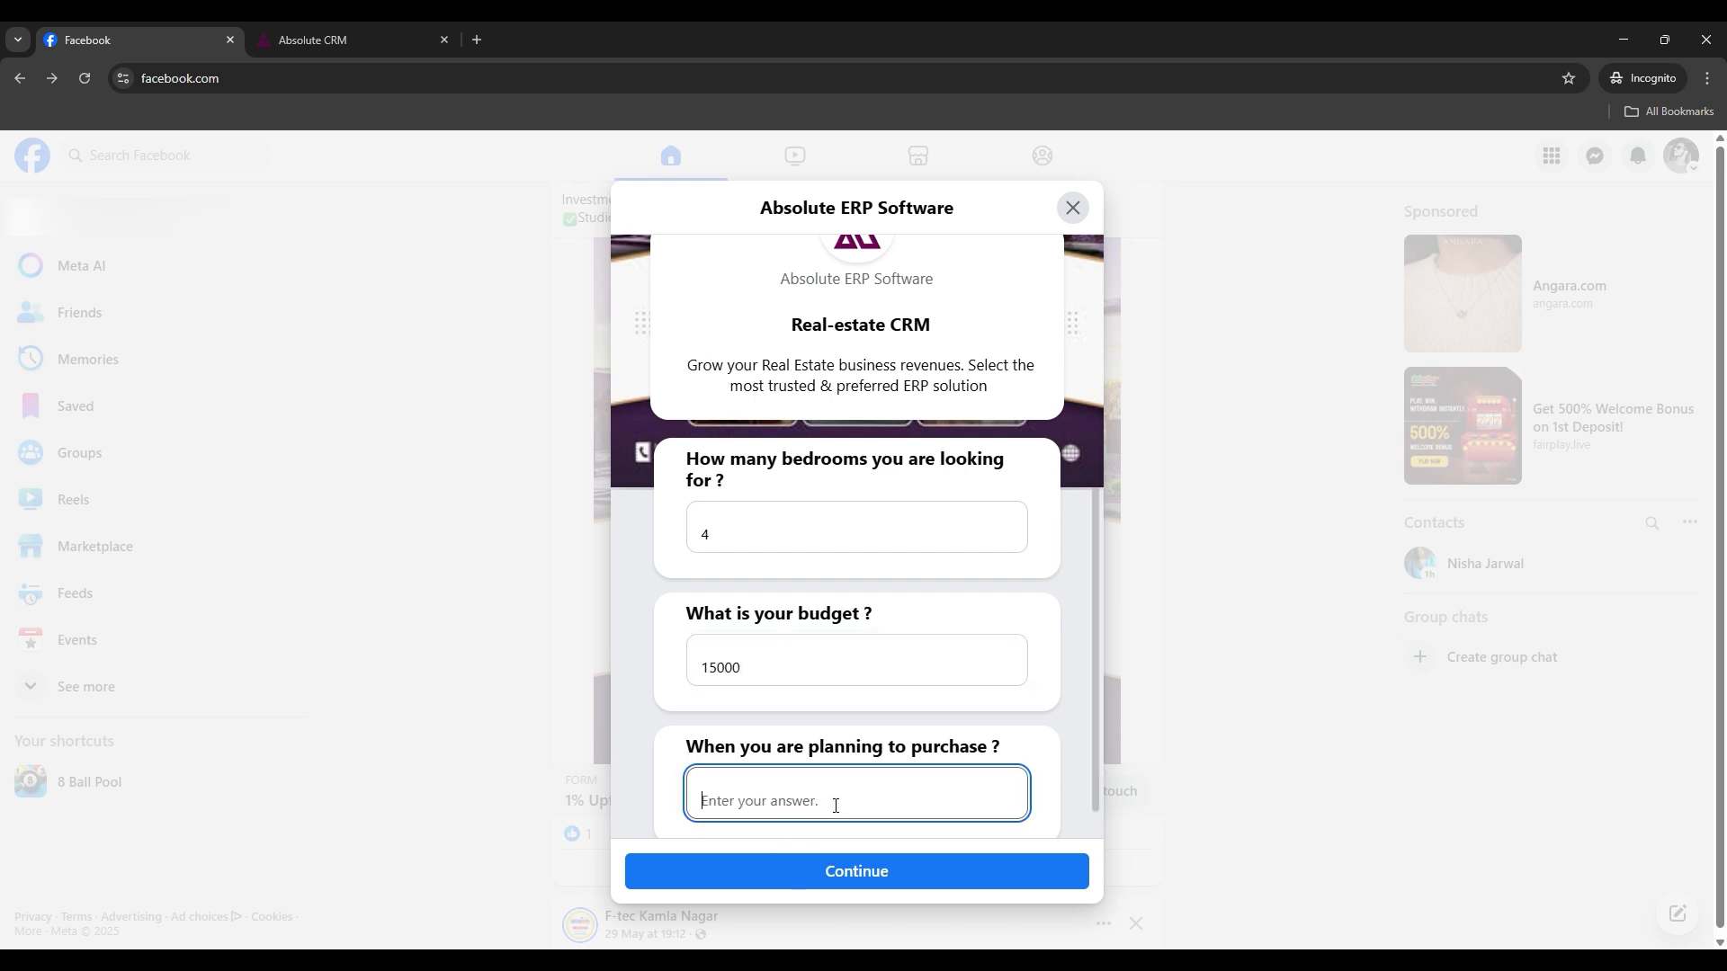
text(asap)
click(879, 872)
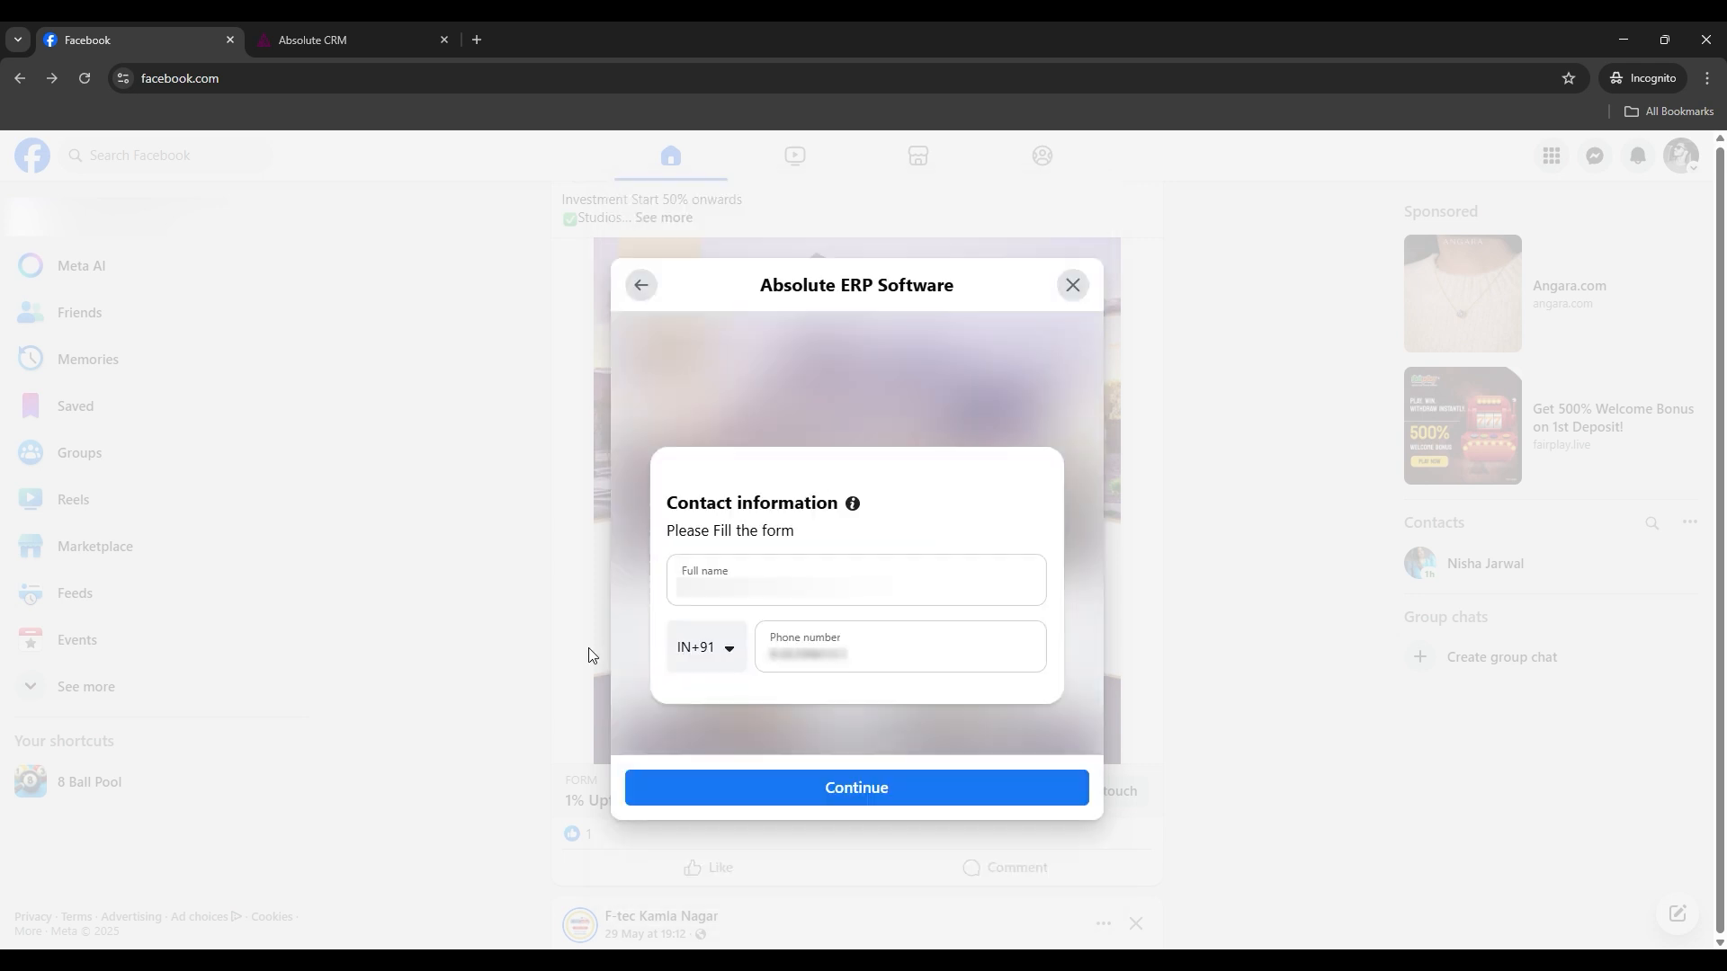
Accept the prefilled full name and phone number, review the privacy policy and submit the lead form
click(804, 603)
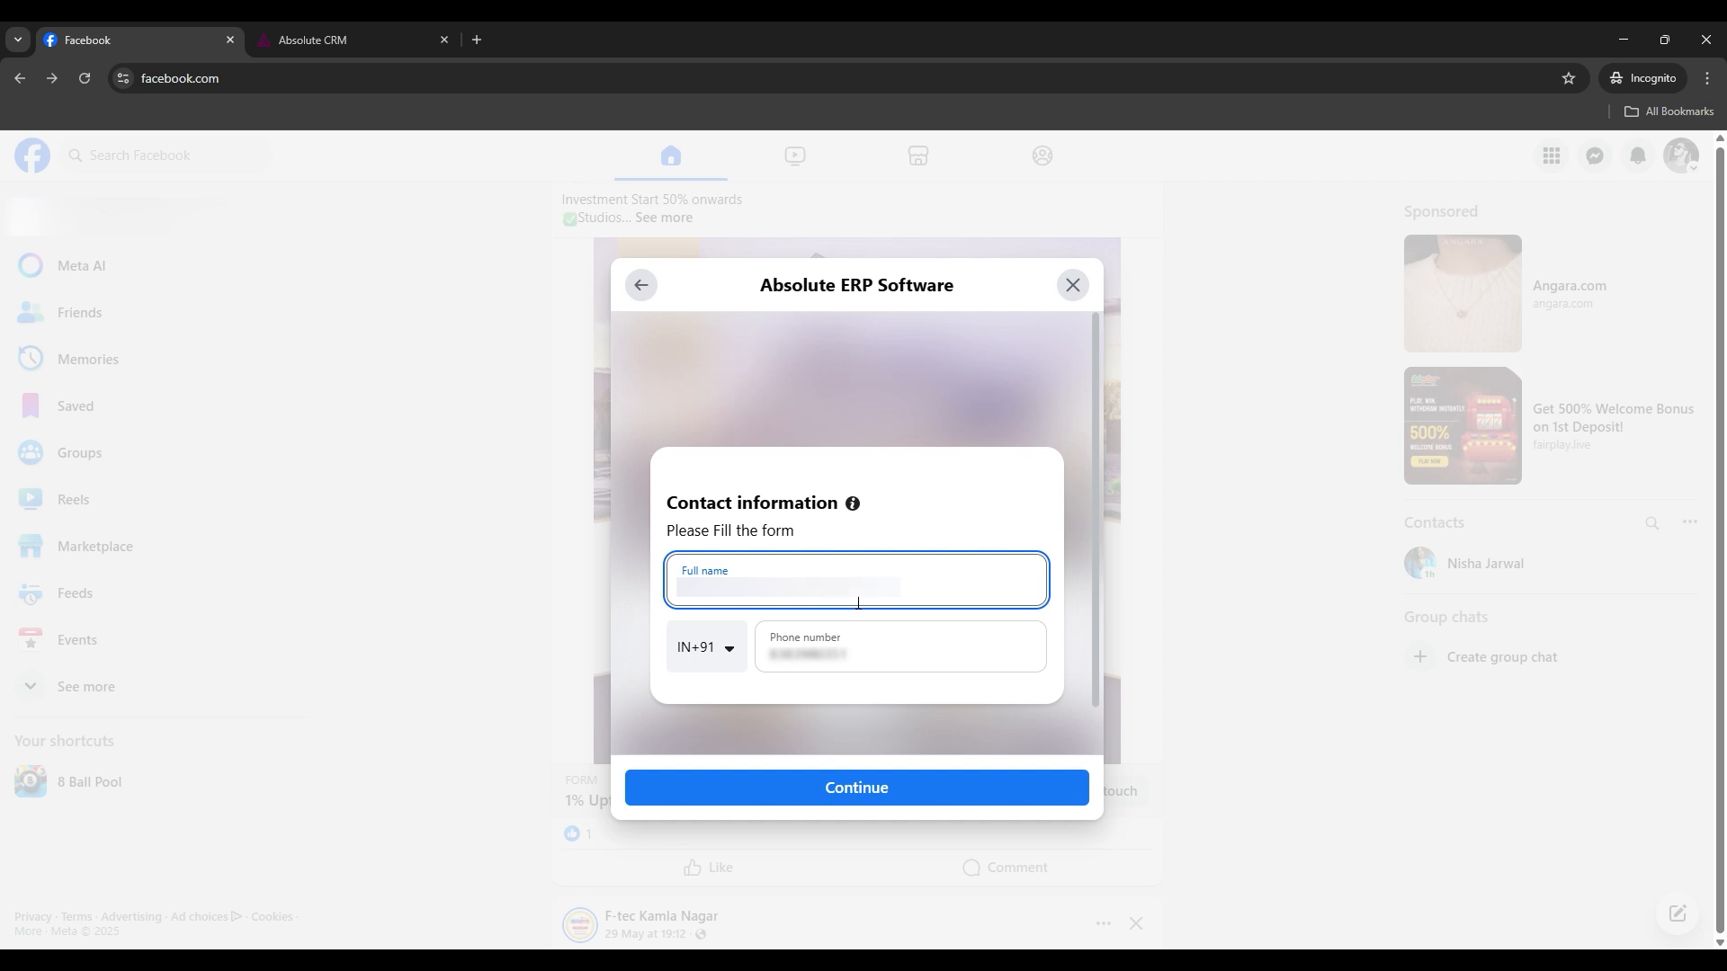
click(890, 789)
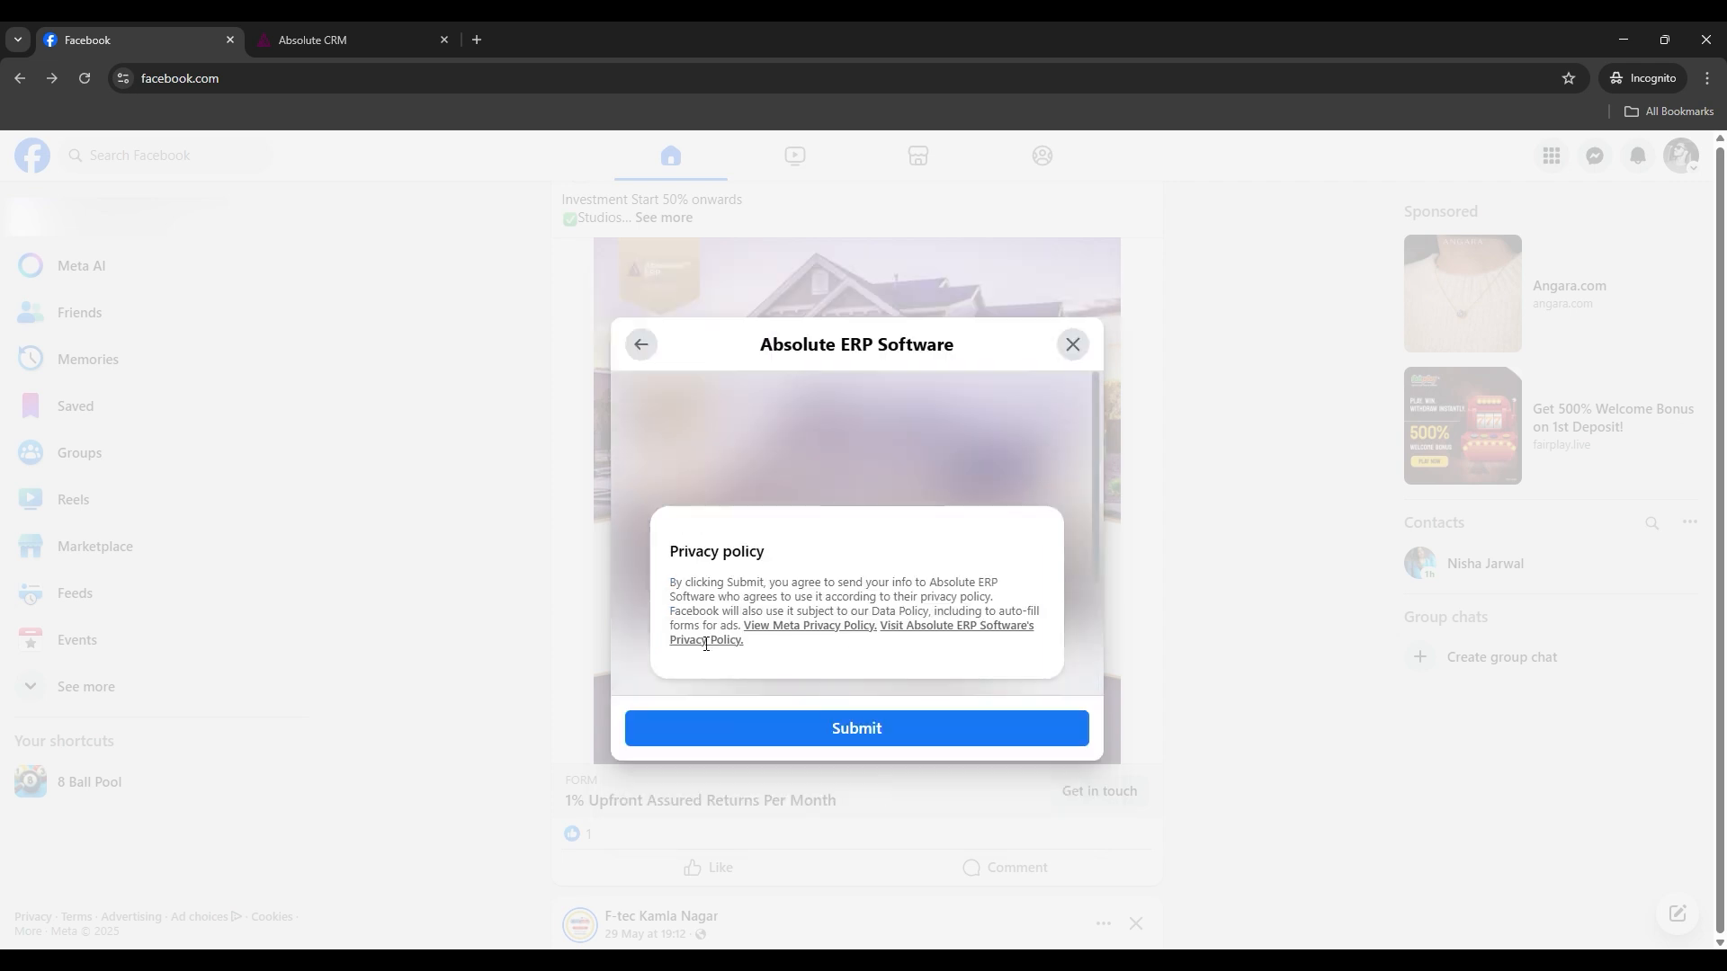
scroll(861, 674, down, 2)
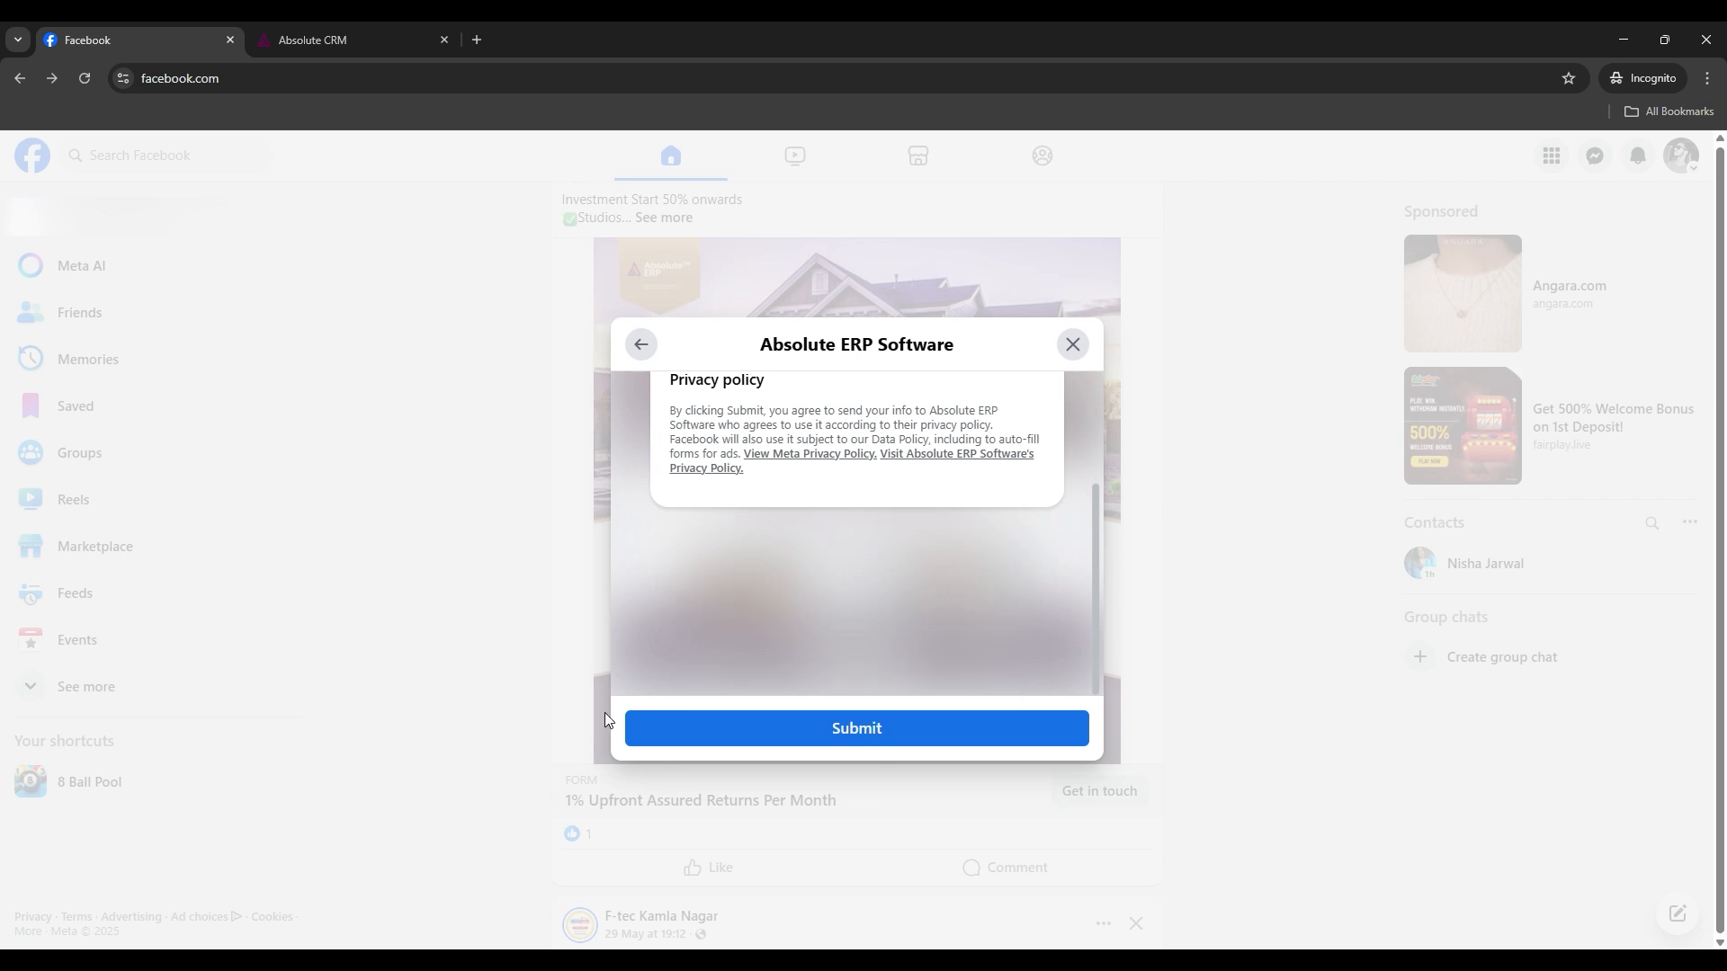
click(790, 737)
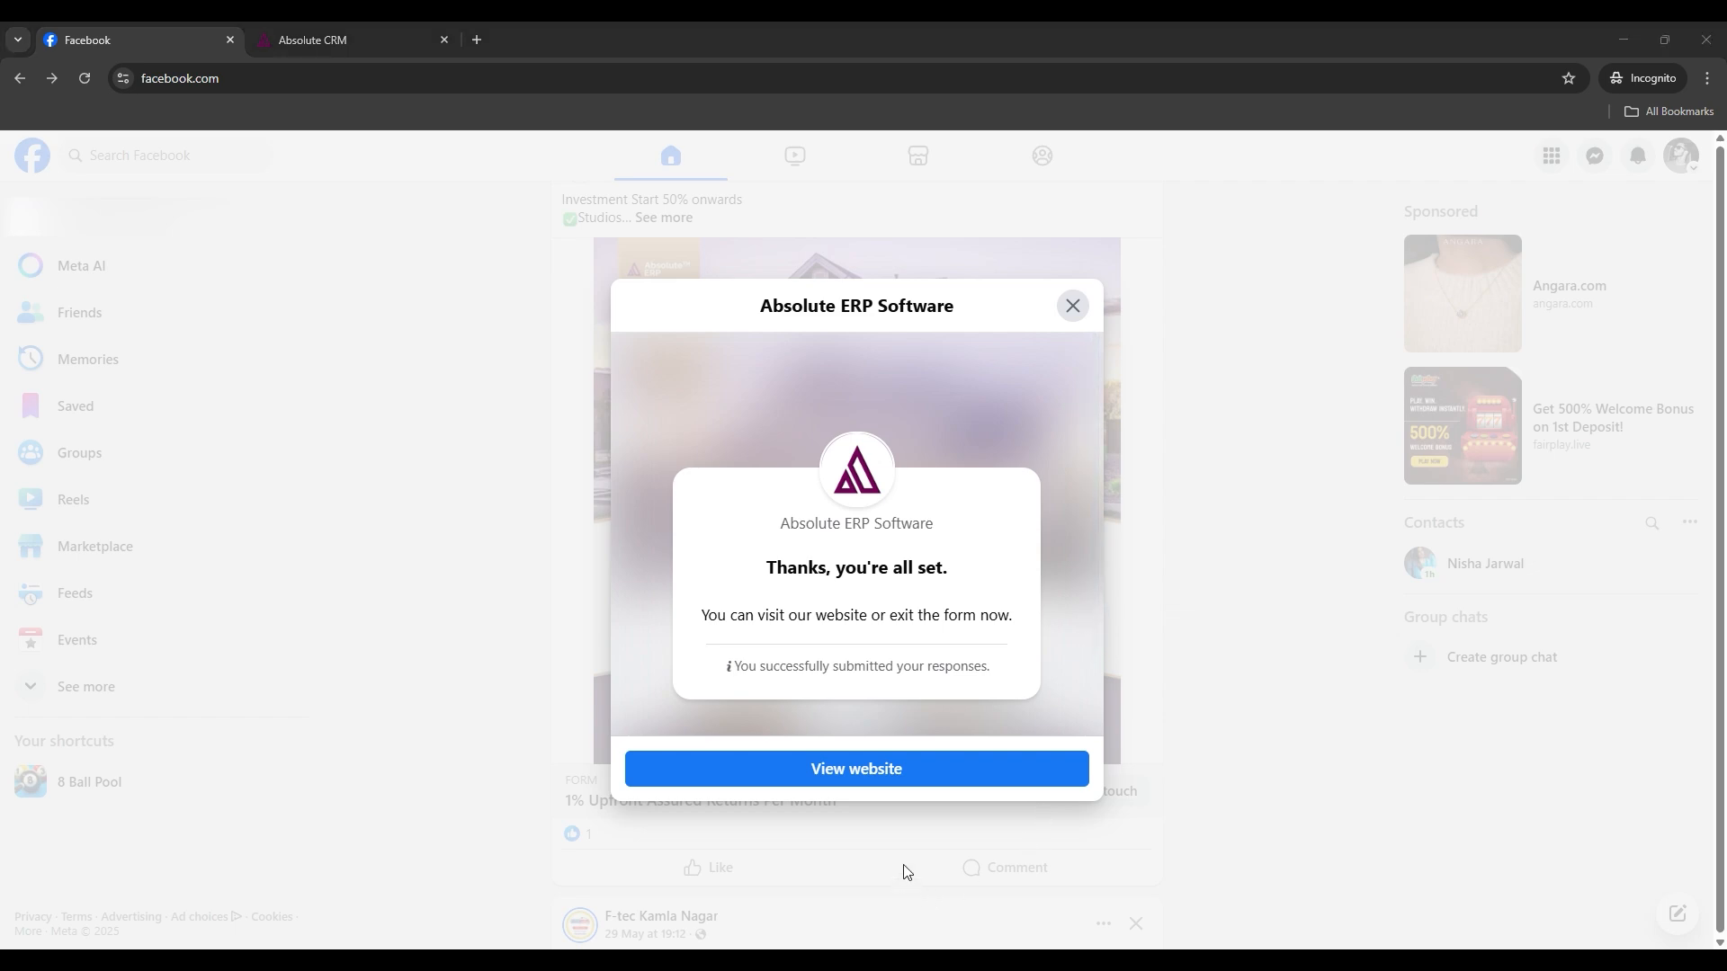
Switch to Absolute CRM, open the new rent leads from the lead dashboard and check the submitted lead's source
click(315, 39)
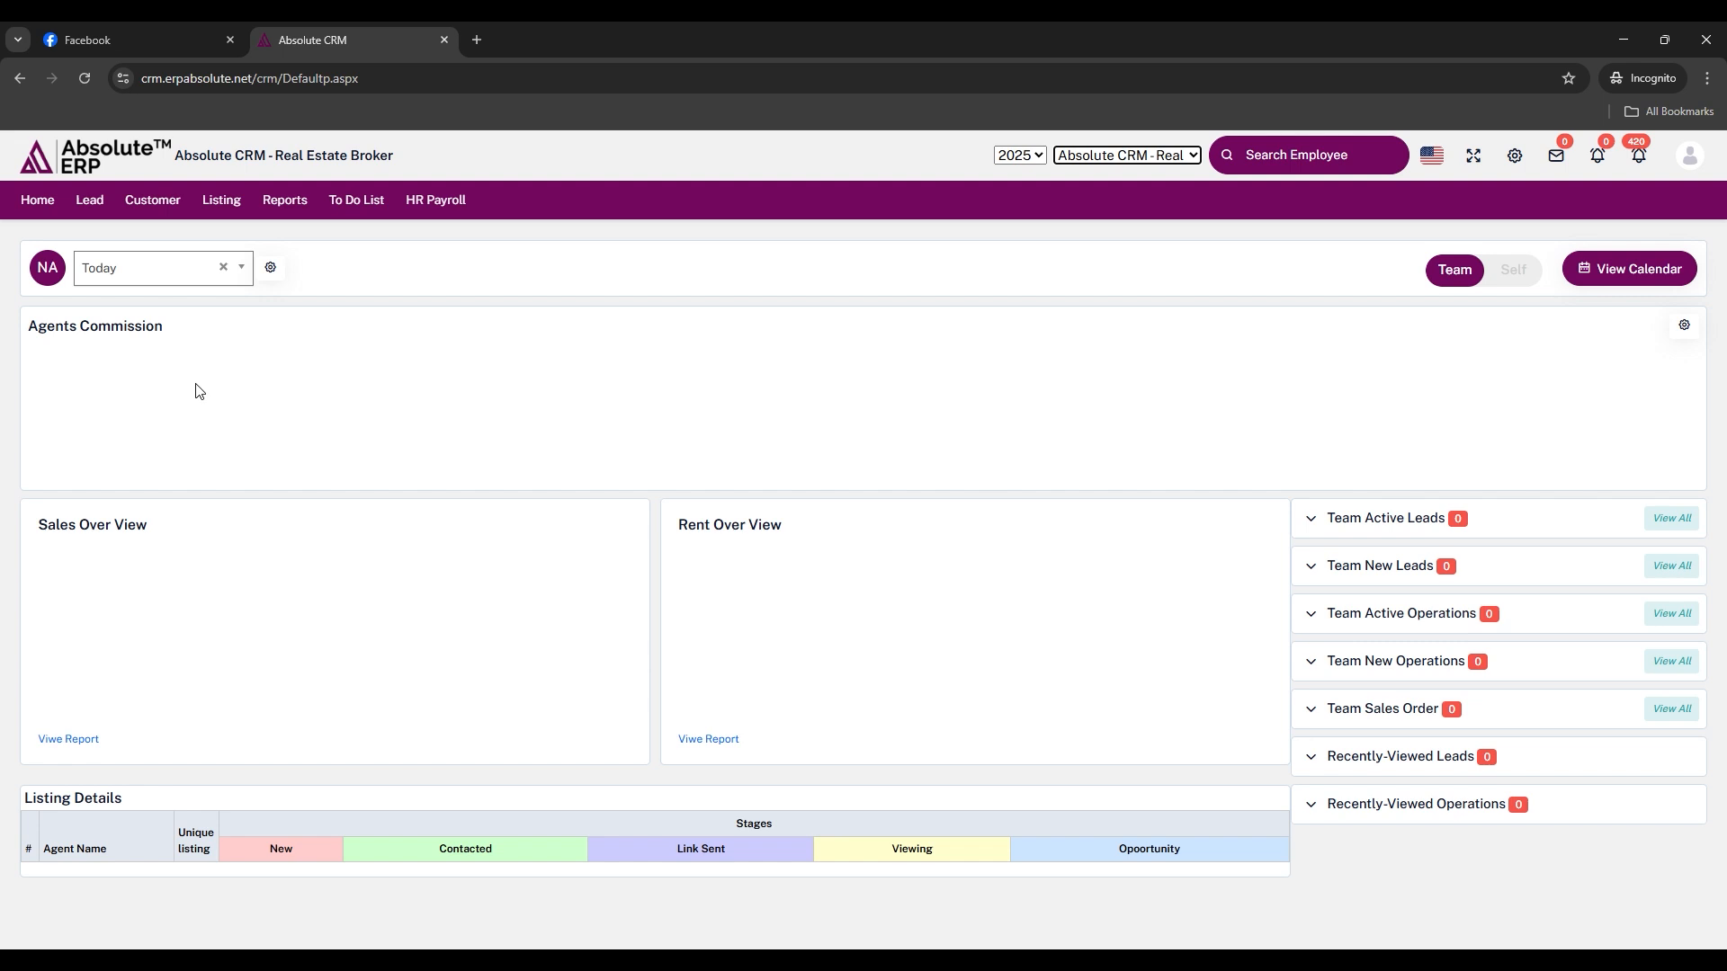
click(89, 202)
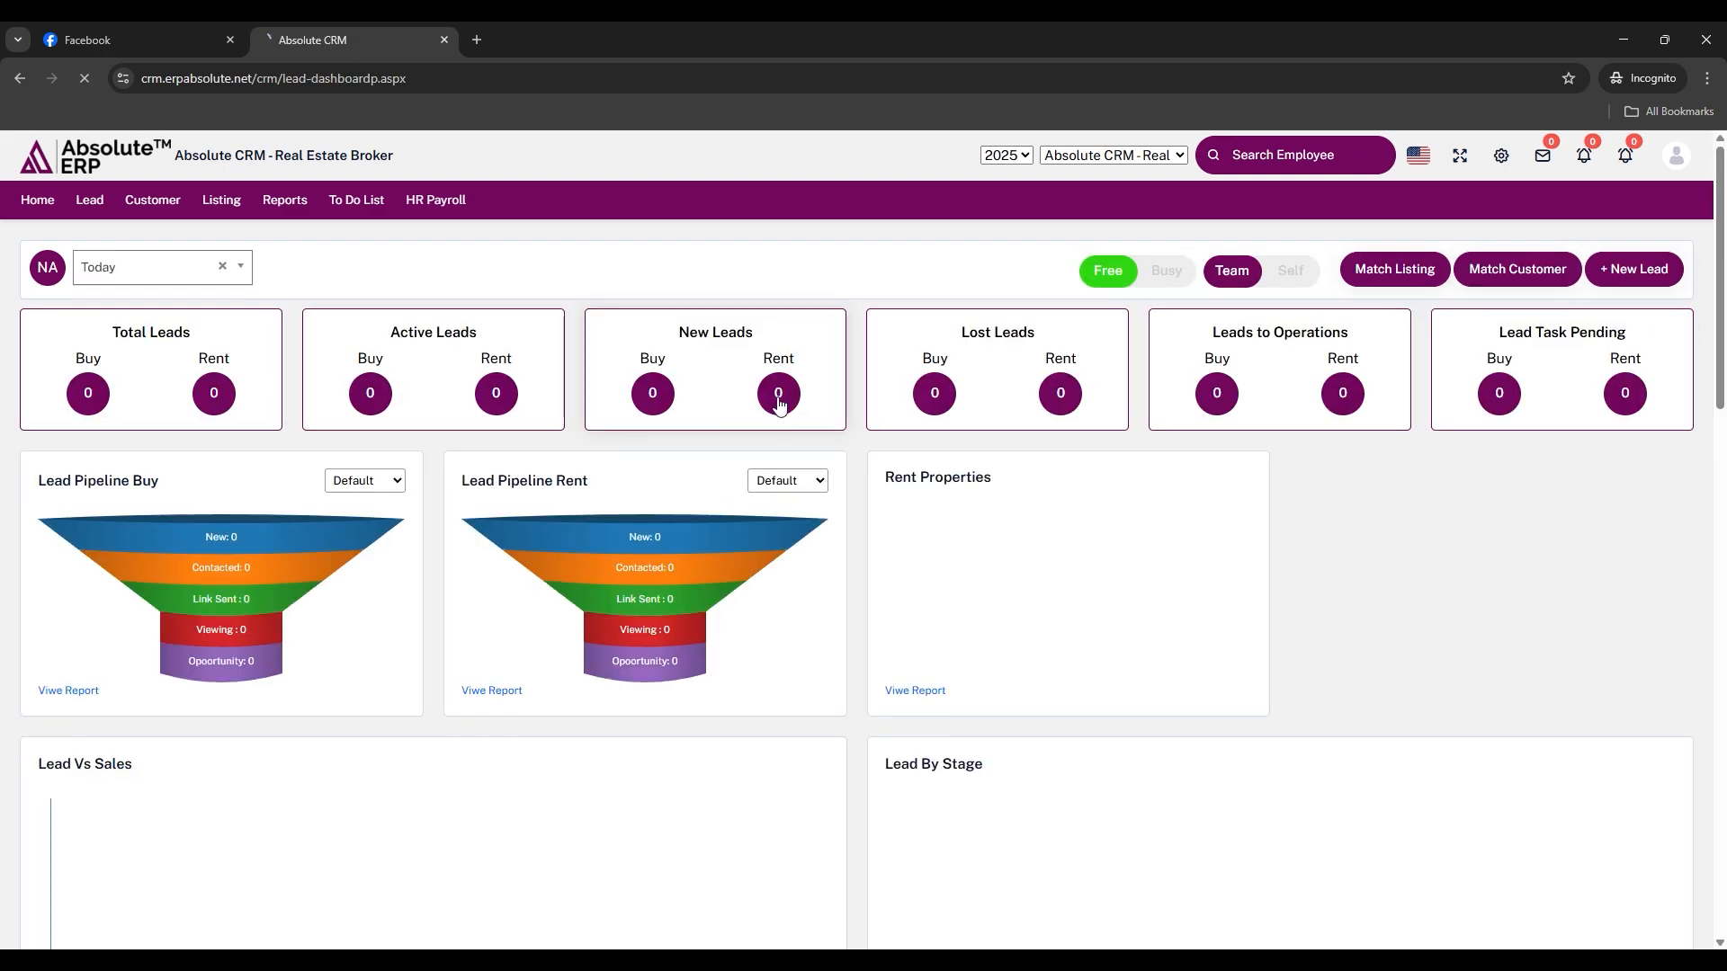
click(779, 396)
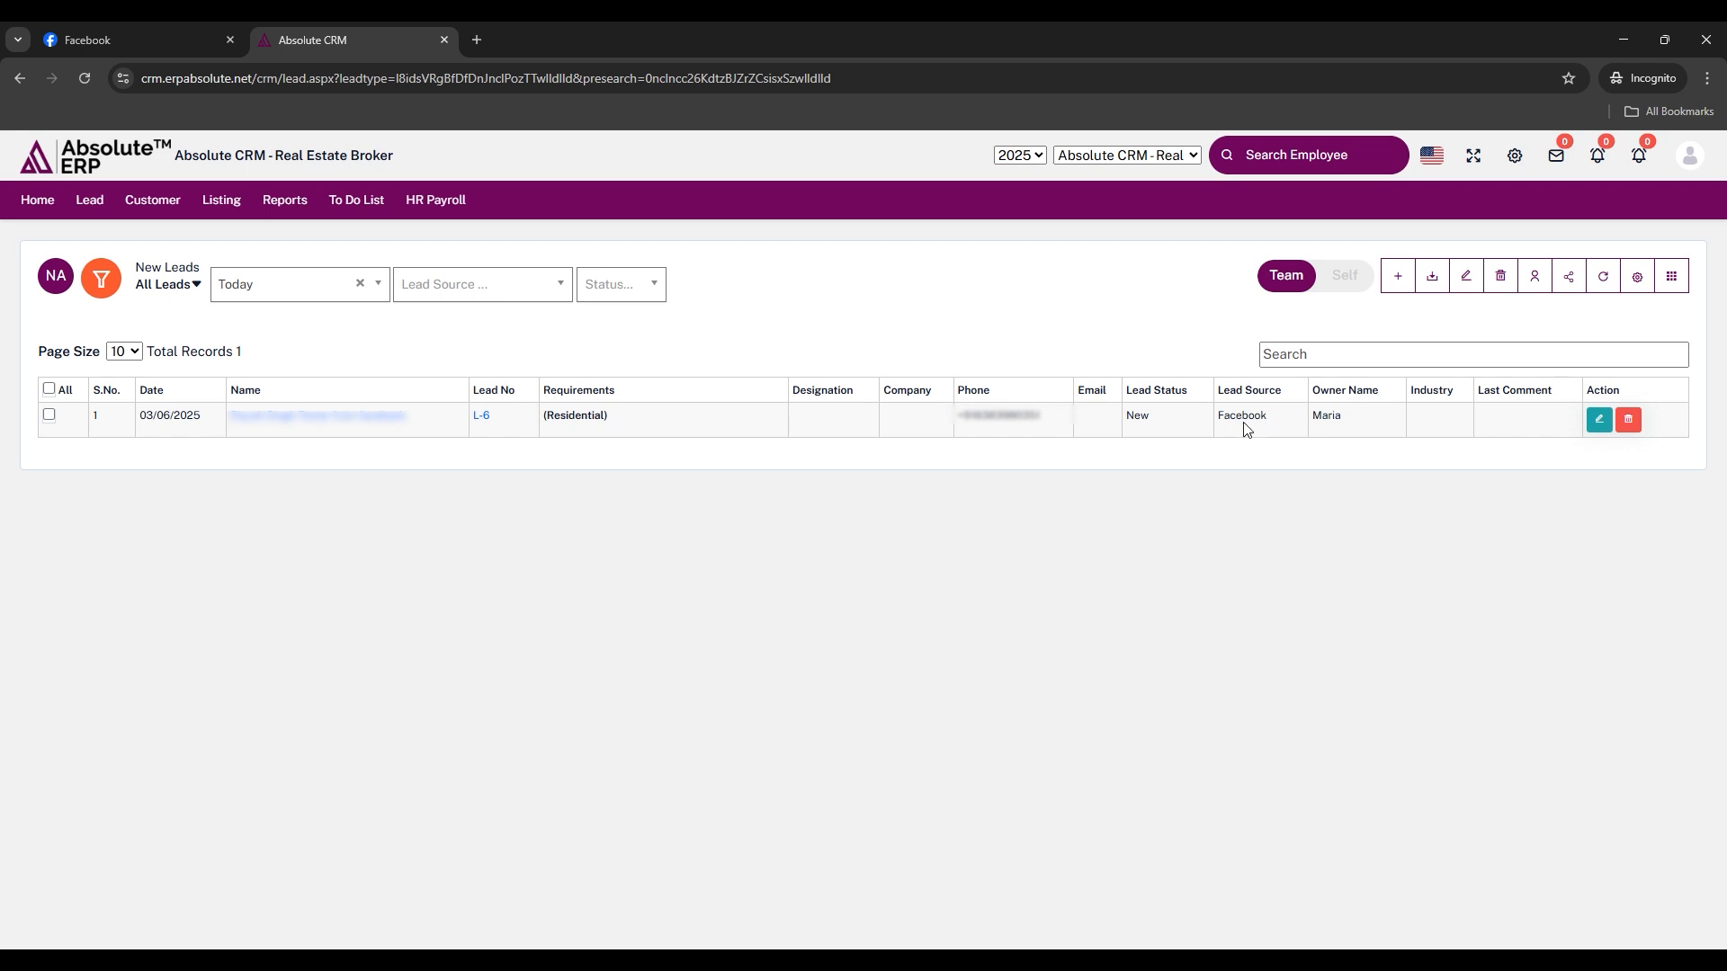
drag(1218, 396, 1293, 393)
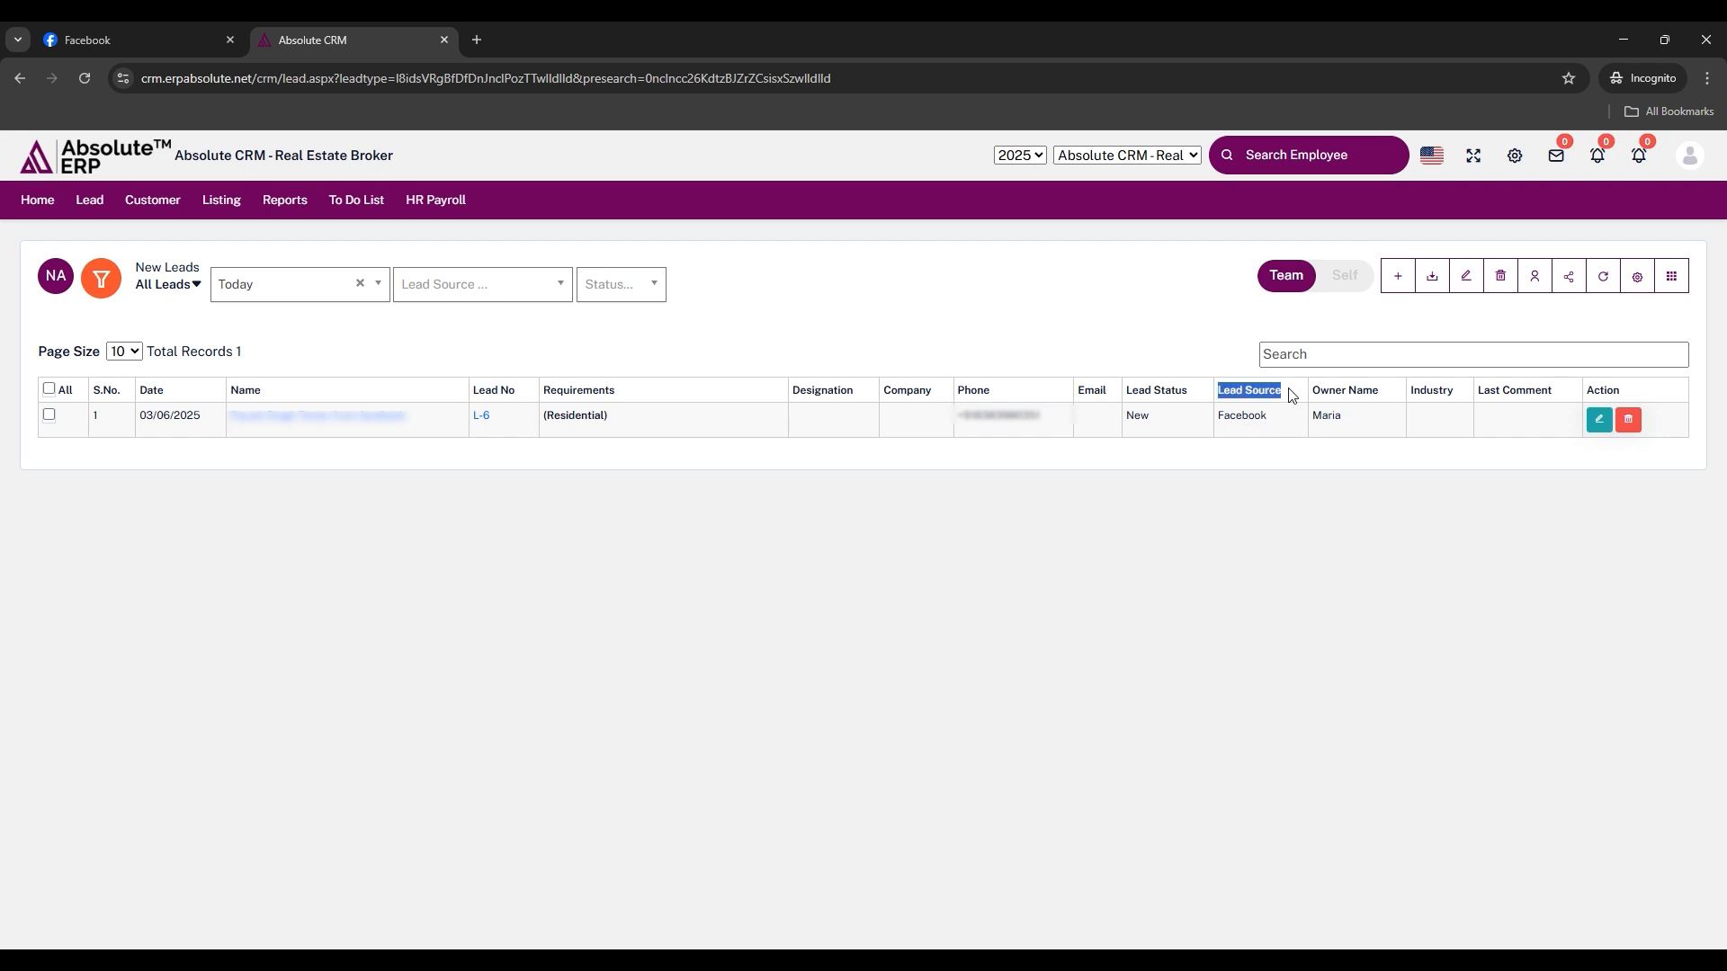
click(1124, 552)
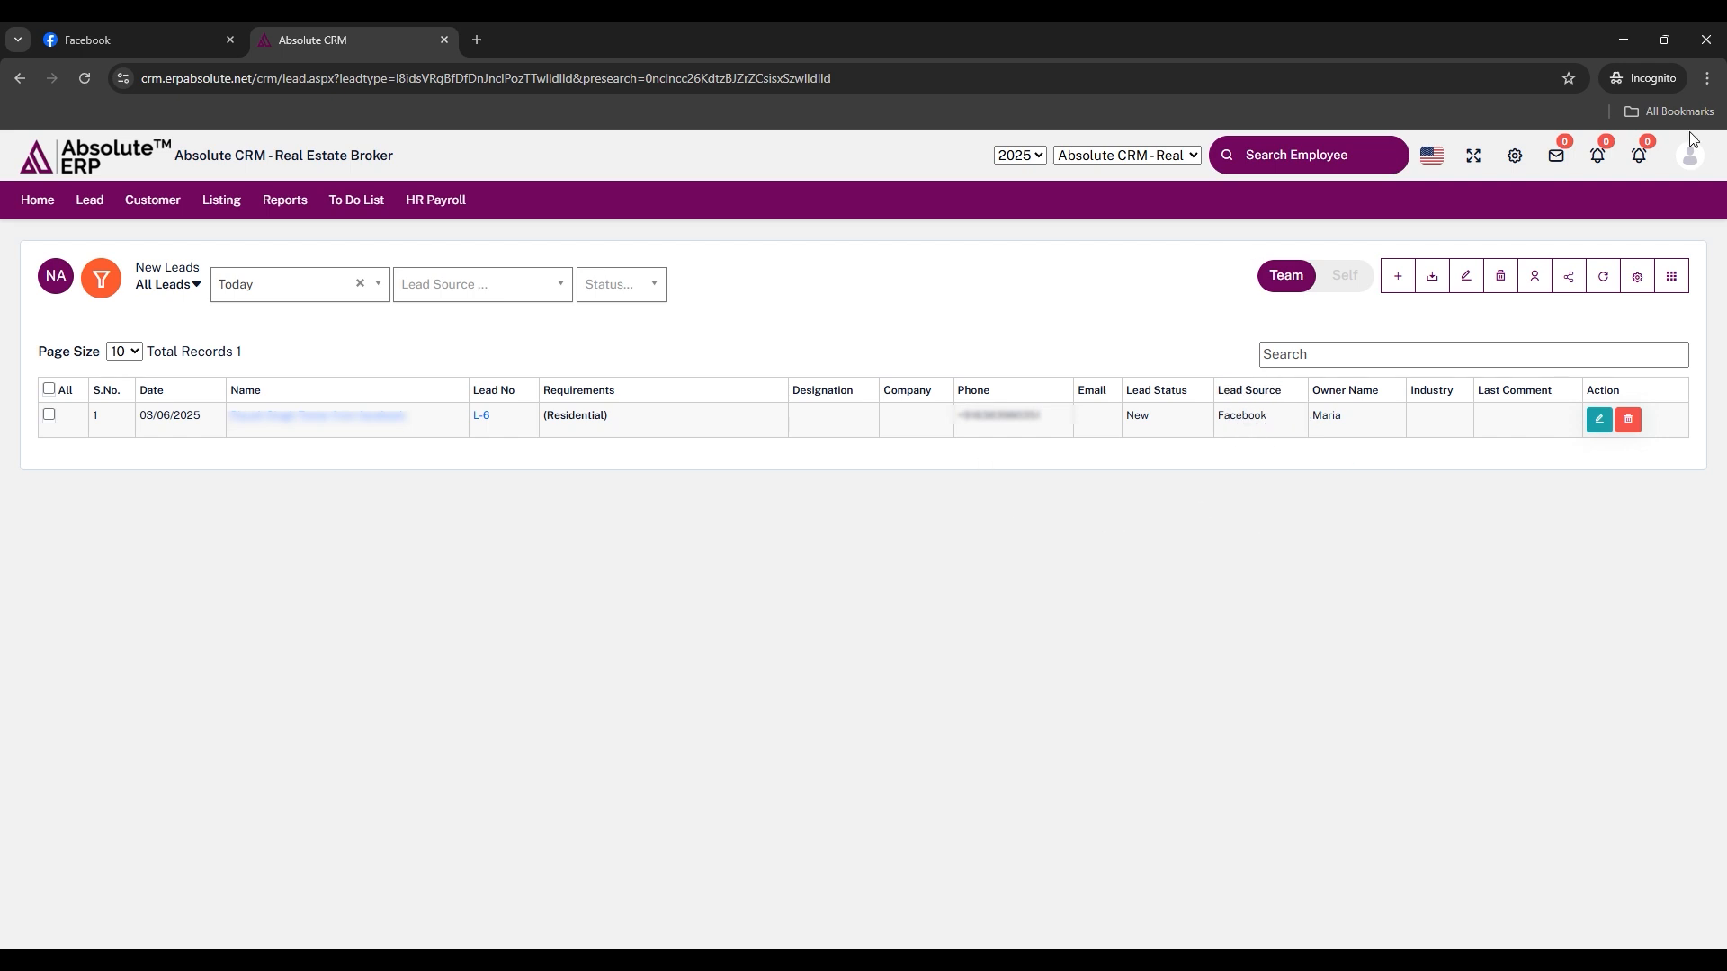